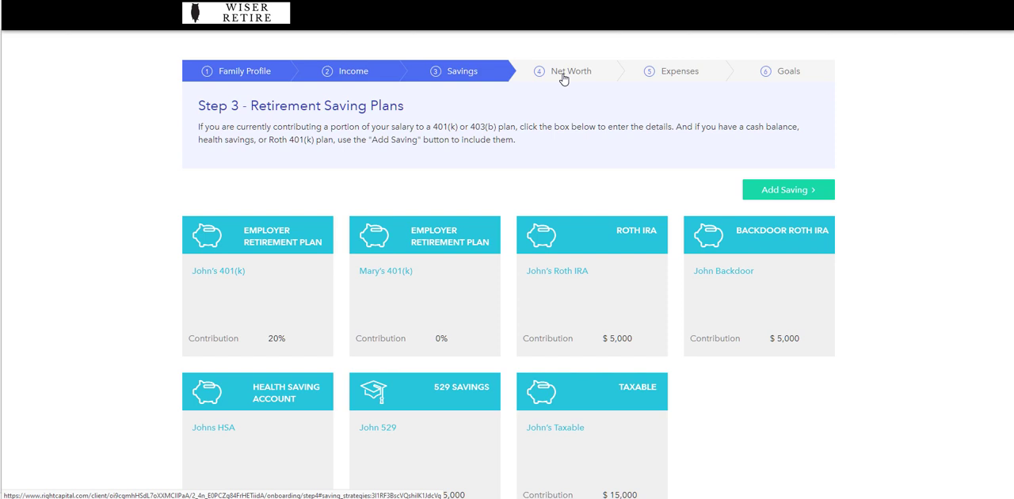
# Advance the onboarding from the Retirement Saving Plans step to the Net Worth step
pyautogui.click(563, 79)
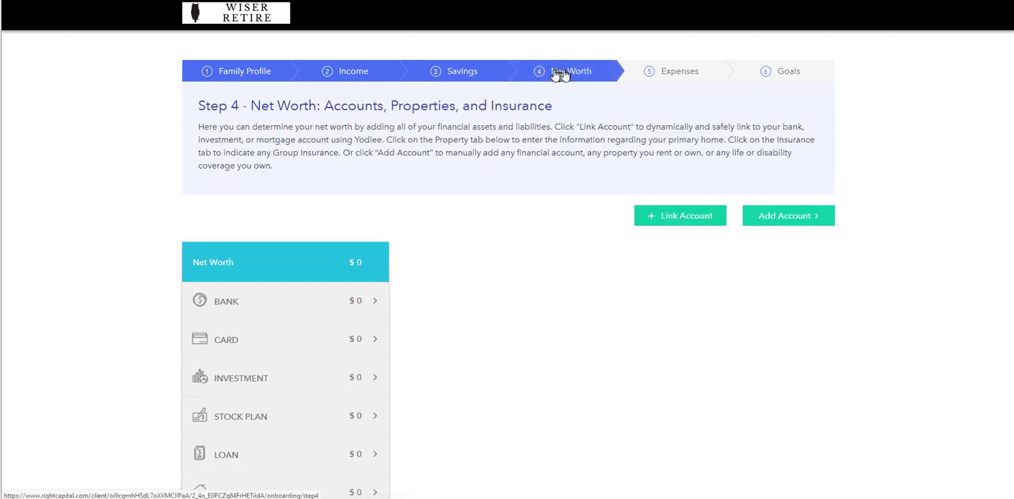
pyautogui.click(470, 80)
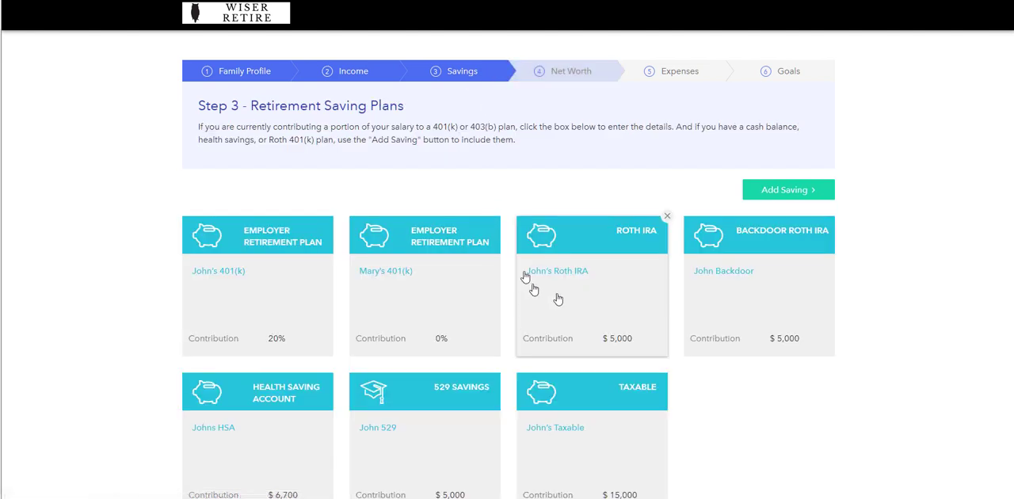
pyautogui.scroll(-3, 673, 333)
pyautogui.click(762, 437)
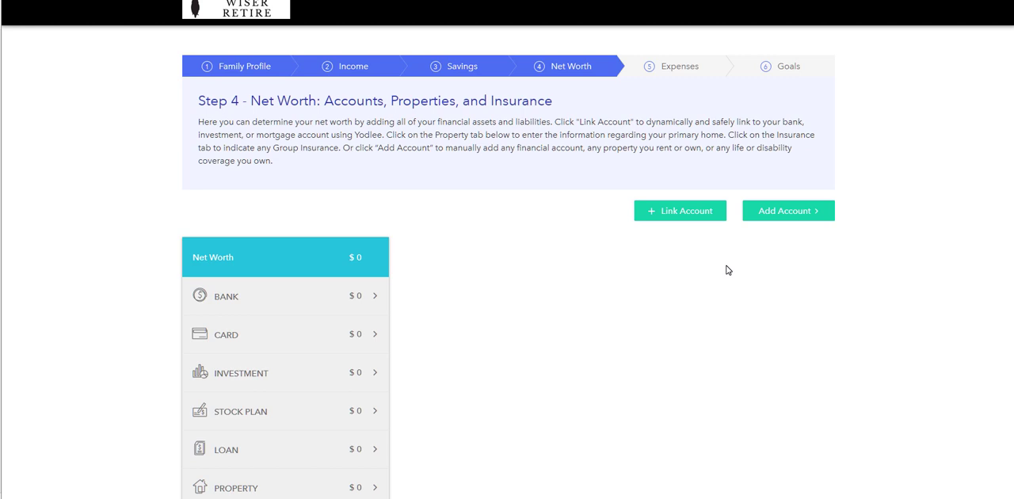
# Look at the Wells Fargo login form for linking an account and close it without connecting
pyautogui.click(699, 217)
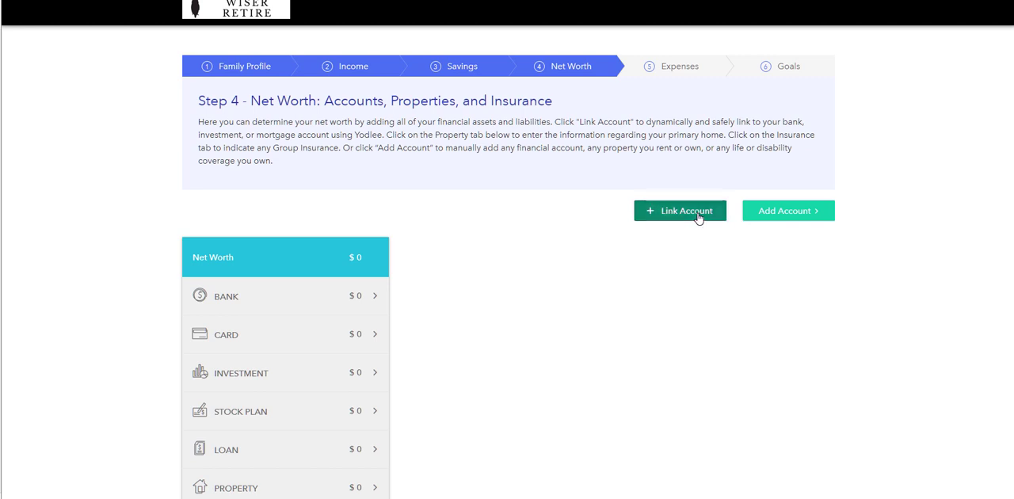
pyautogui.click(836, 111)
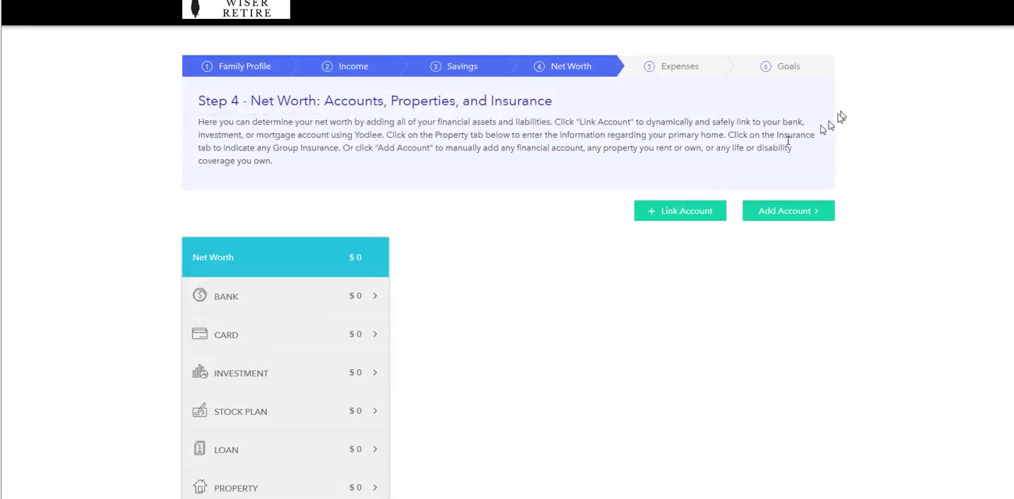
pyautogui.click(683, 214)
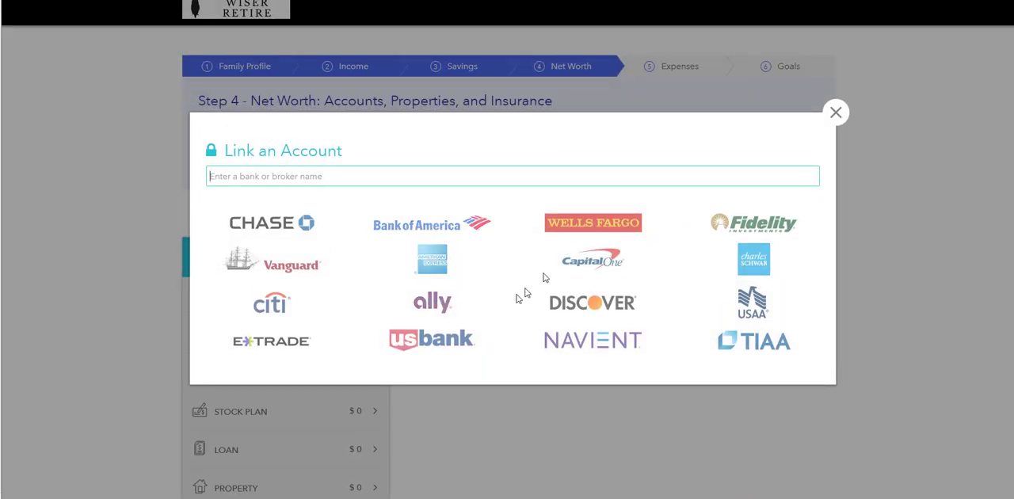
pyautogui.click(605, 230)
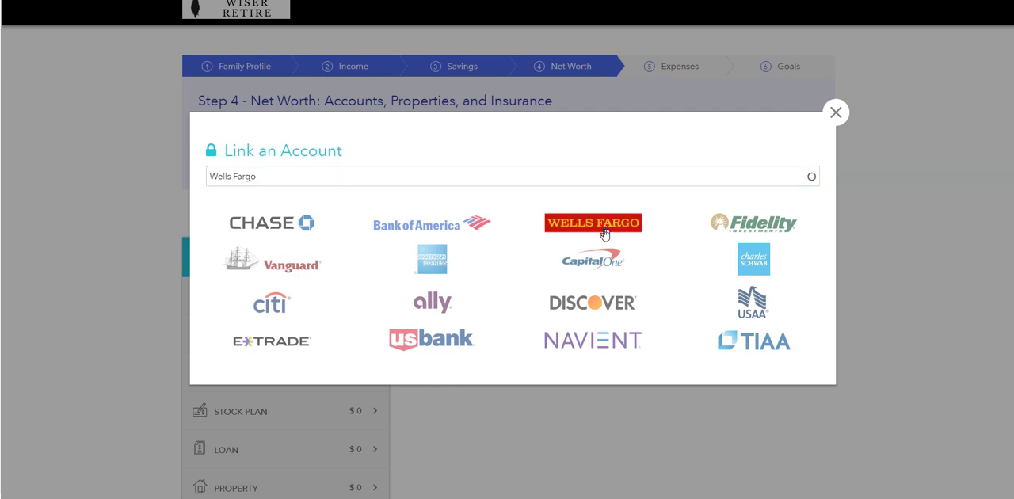
pyautogui.click(314, 208)
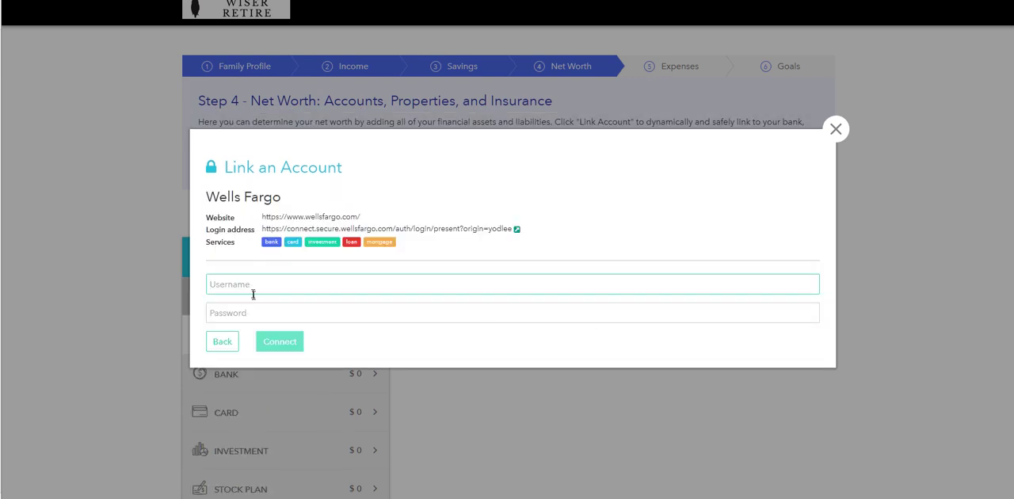
pyautogui.click(841, 131)
pyautogui.click(836, 128)
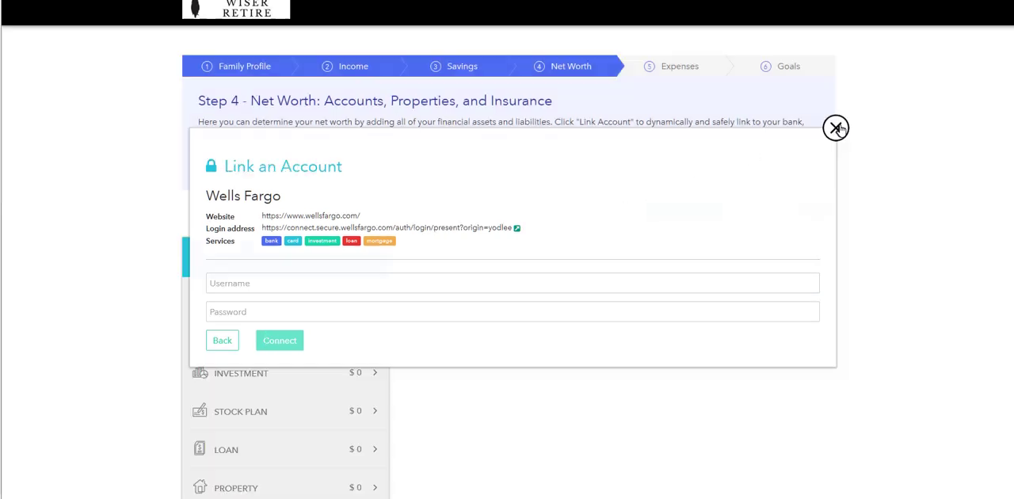
# Search the linkable banks and brokers for "charles"
pyautogui.click(676, 212)
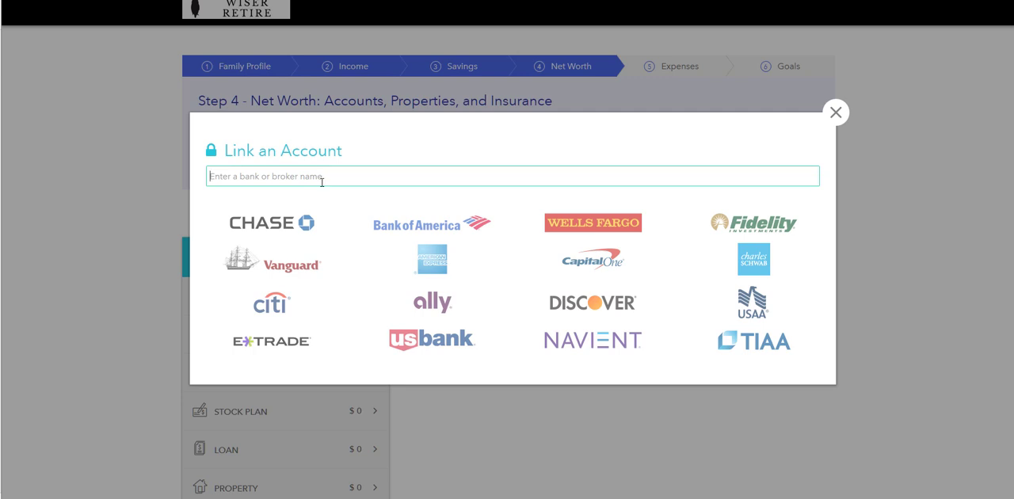
pyautogui.write('chales')
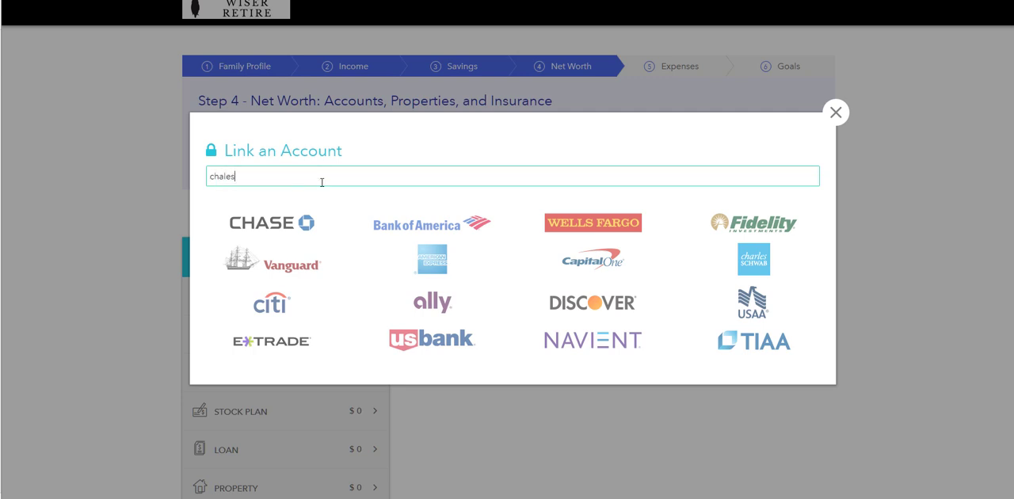
pyautogui.press('BackSpace')
pyautogui.press('BackSpace')
pyautogui.press('BackSpace')
pyautogui.write('rles')
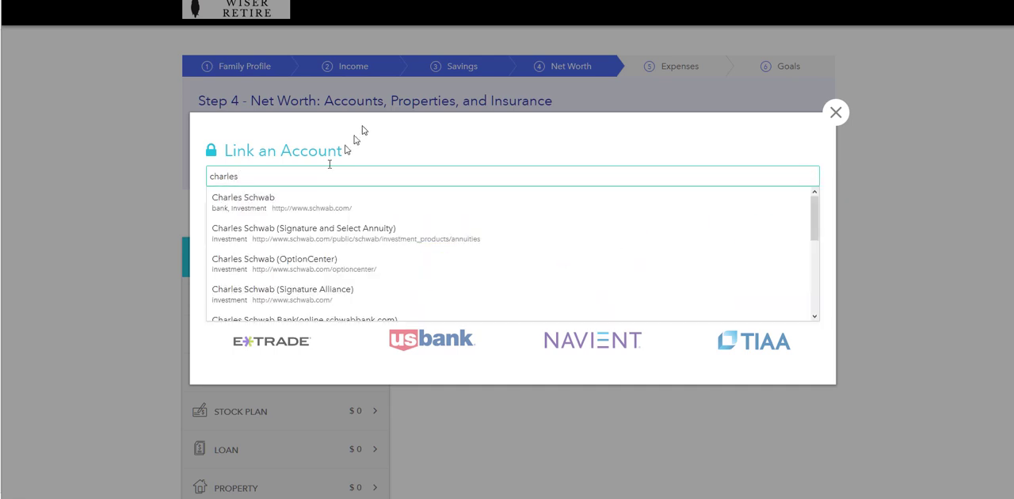
# Search the linkable institutions for "interac" and "td amer", view the TD Ameritrade Inc. login form, and close it without connecting
pyautogui.moveTo(264, 171); pyautogui.dragTo(143, 173)
pyautogui.write('interac')
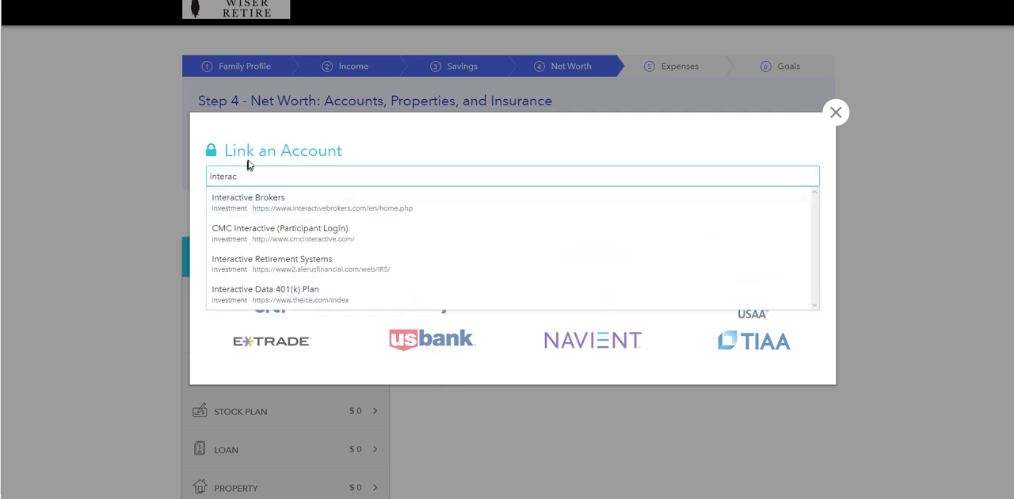
pyautogui.moveTo(254, 173); pyautogui.dragTo(147, 191)
pyautogui.write('td amer')
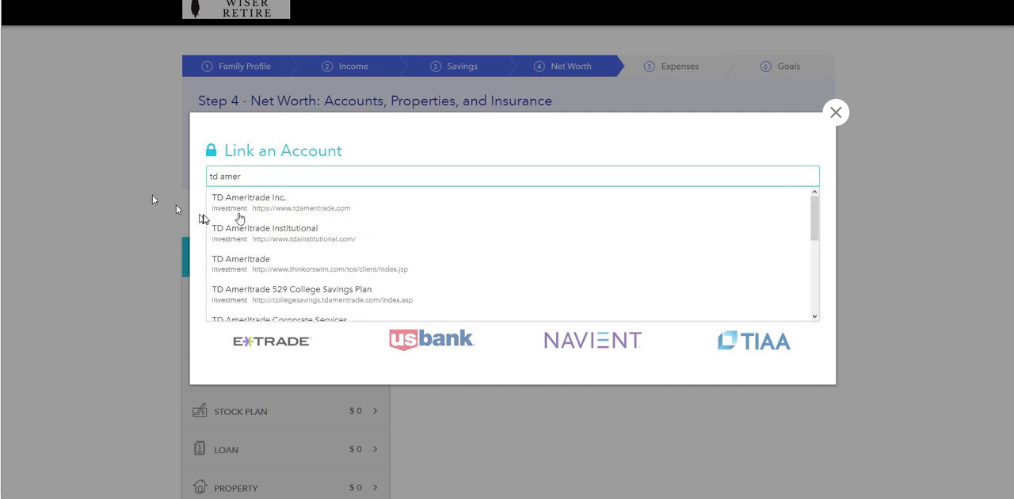
pyautogui.click(297, 209)
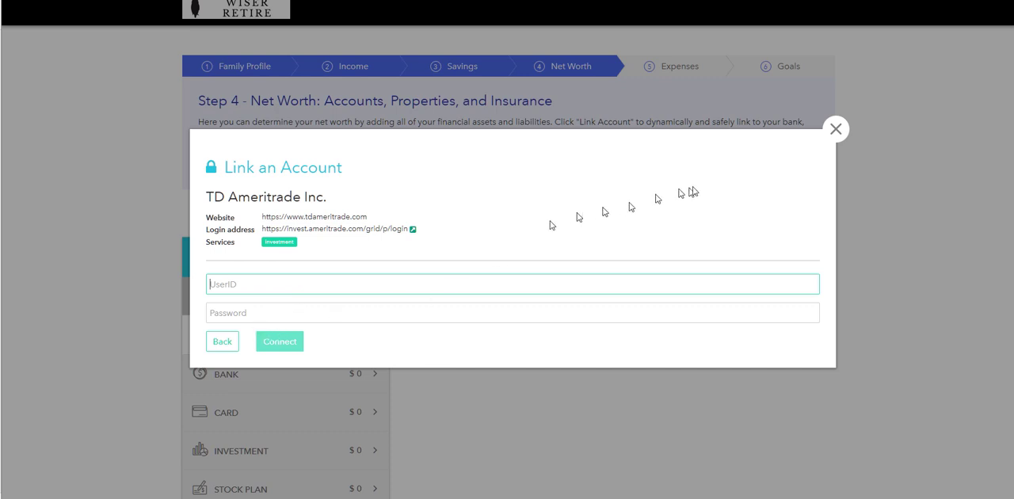
pyautogui.click(836, 129)
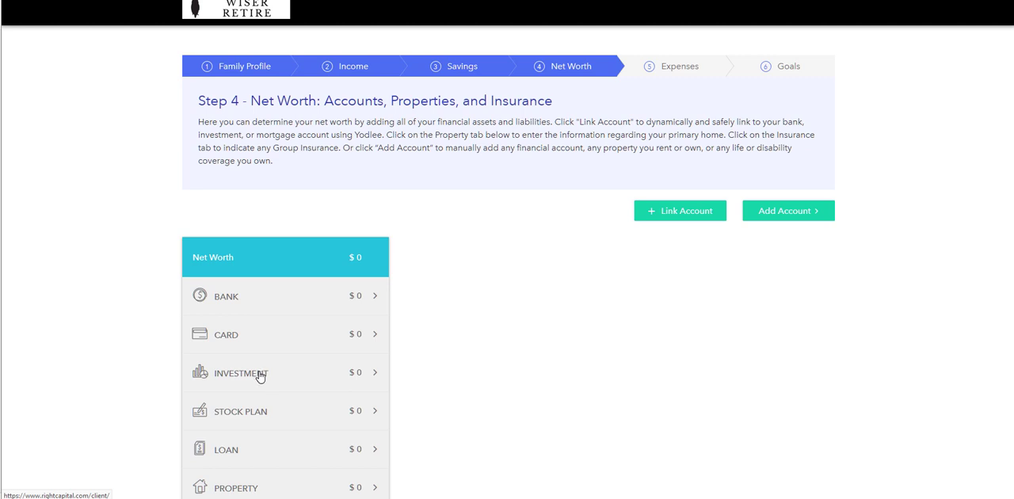
# Add a manual investment account to the net worth list
pyautogui.scroll(-2, 548, 351)
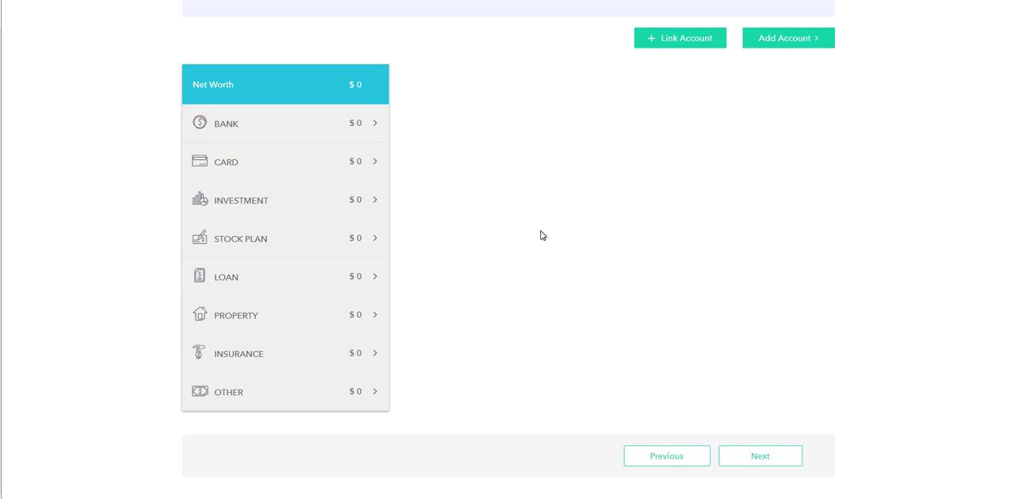
pyautogui.click(678, 39)
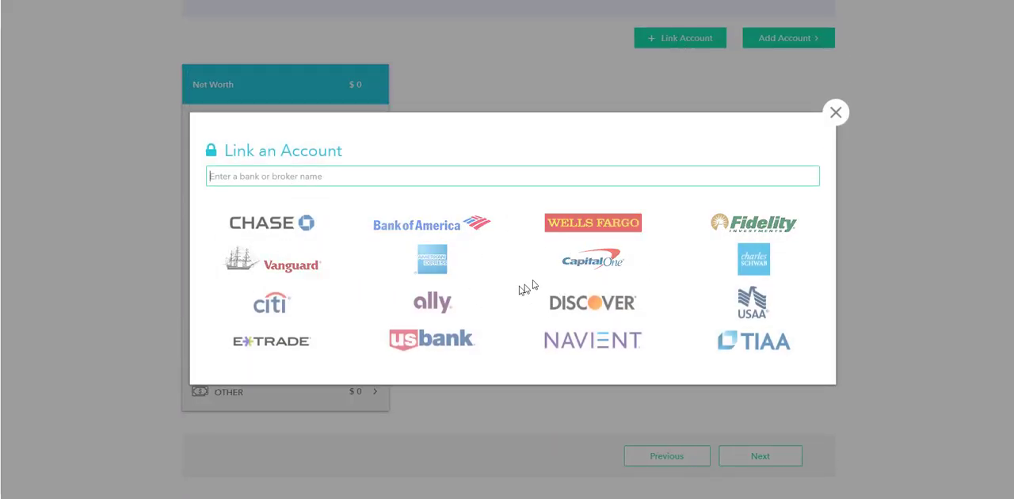
pyautogui.click(836, 112)
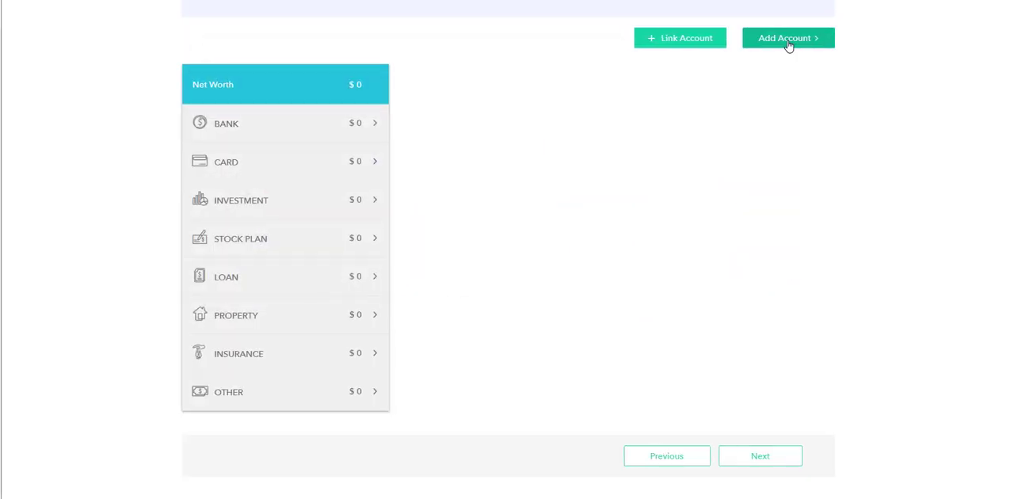
pyautogui.click(787, 44)
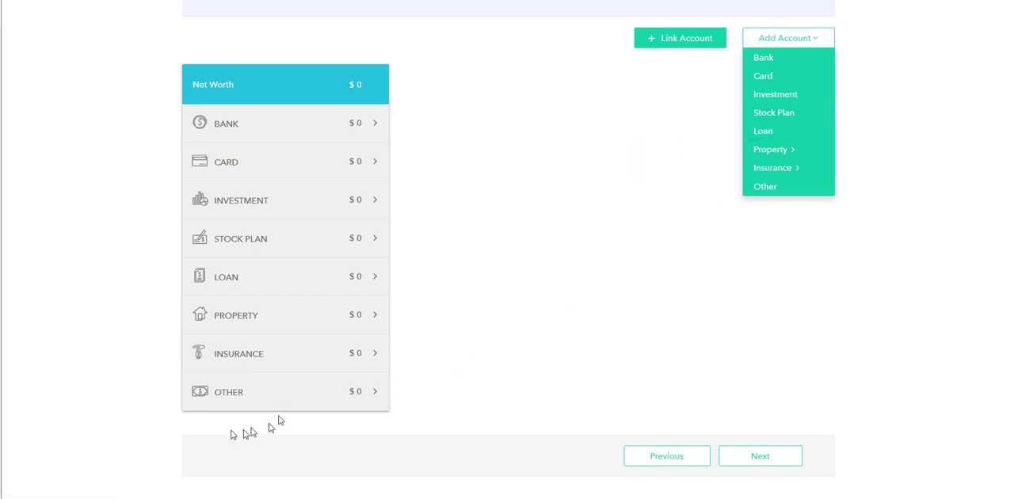
pyautogui.click(784, 98)
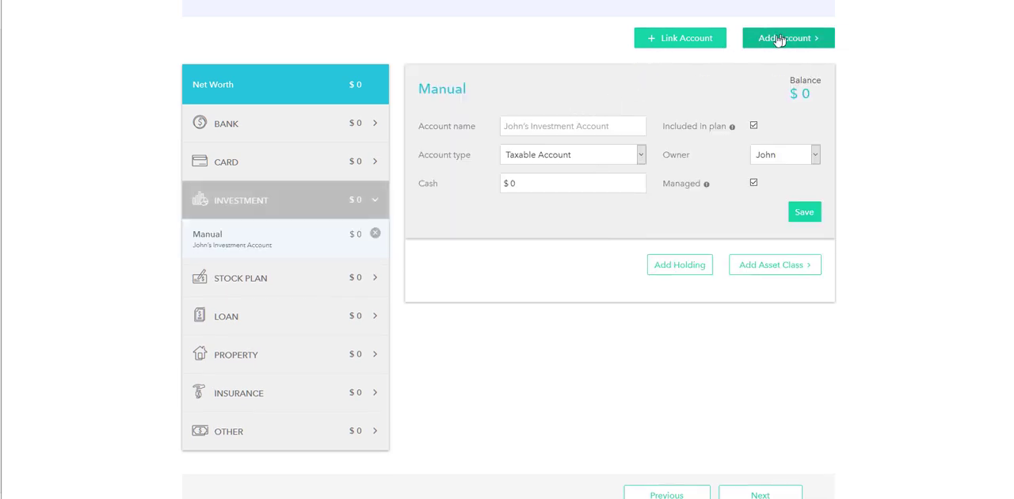
pyautogui.click(686, 39)
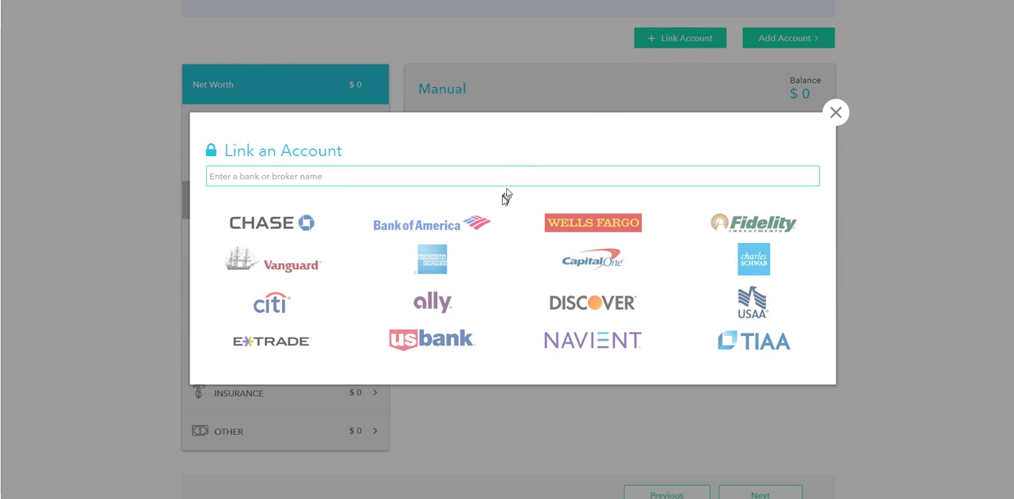
pyautogui.click(834, 112)
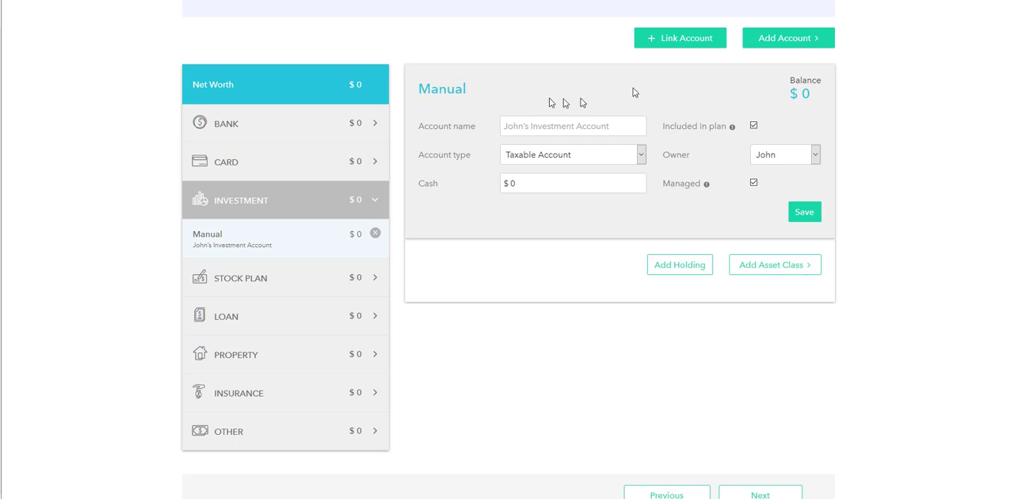
# Name the investment account TD Ameritrade, set its cash to $2,000 and save it
pyautogui.click(595, 125)
pyautogui.write('TD')
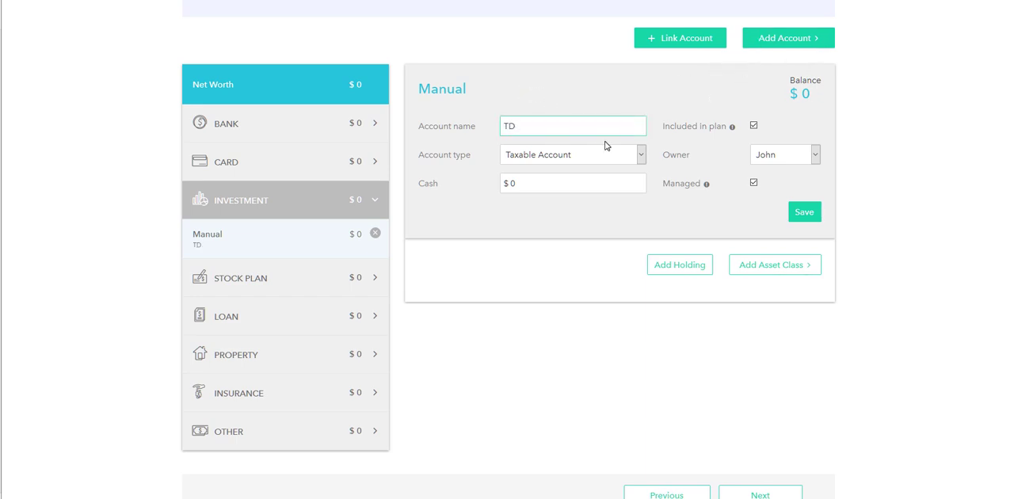
pyautogui.write(' Ameritrade')
pyautogui.click(539, 183)
pyautogui.press('BackSpace')
pyautogui.write('2000')
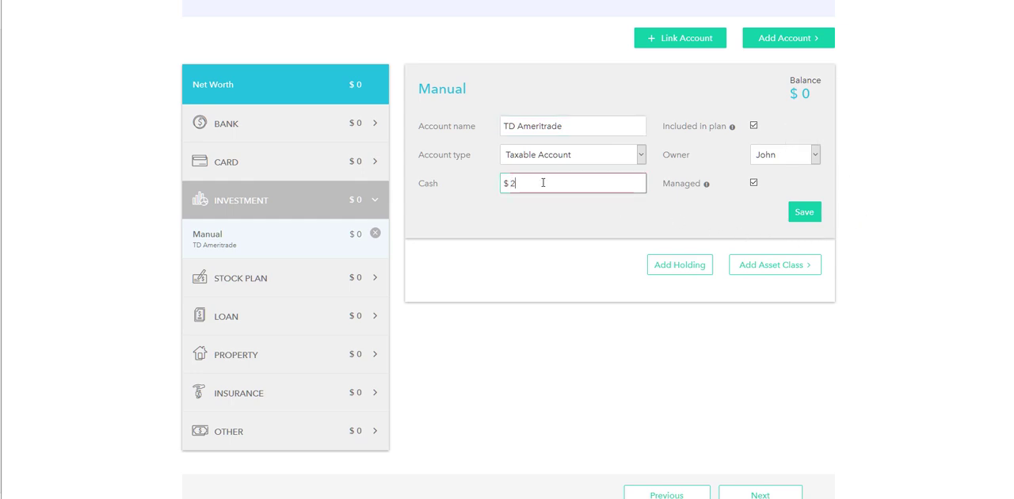
pyautogui.click(808, 215)
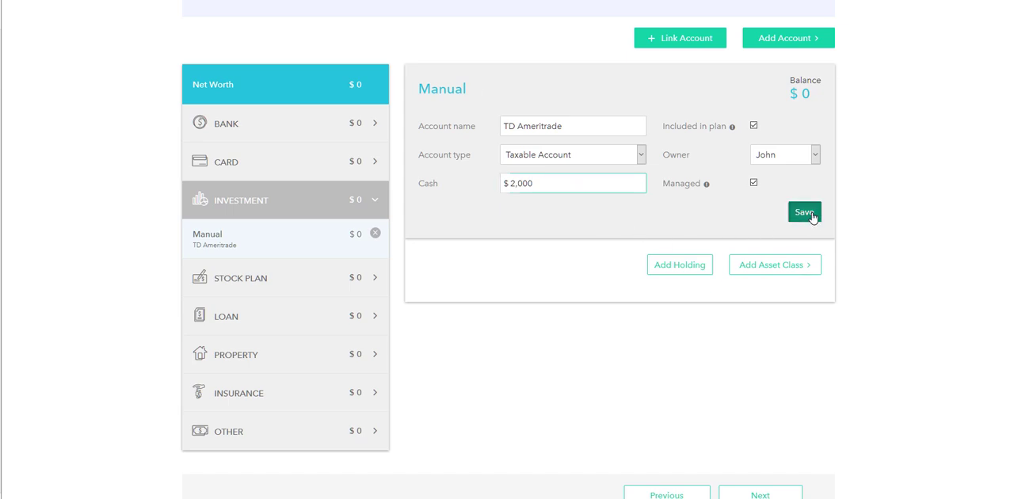
# Add a holding to the TD Ameritrade account with the symbol T and a quantity of 100
pyautogui.click(678, 269)
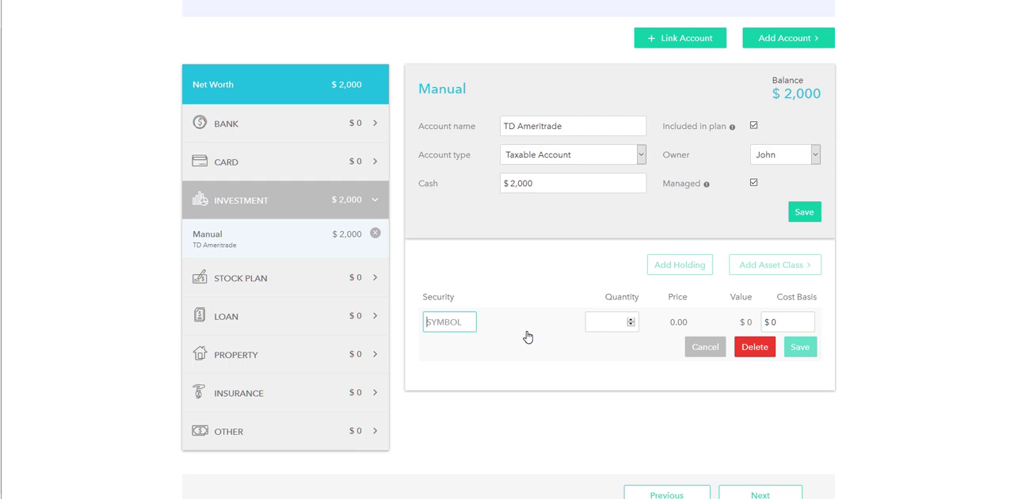
pyautogui.write('T')
pyautogui.press('Tab')
pyautogui.write('1')
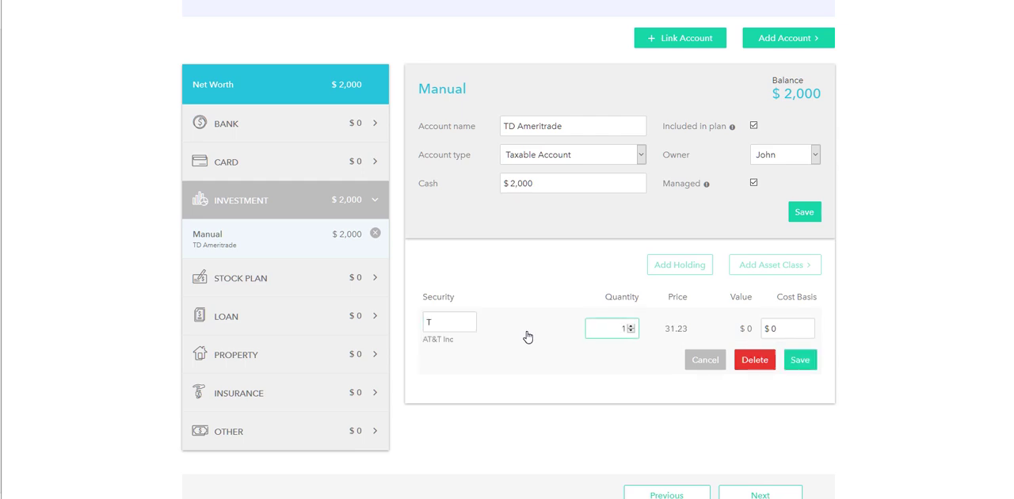
pyautogui.write('00')
pyautogui.press('Tab')
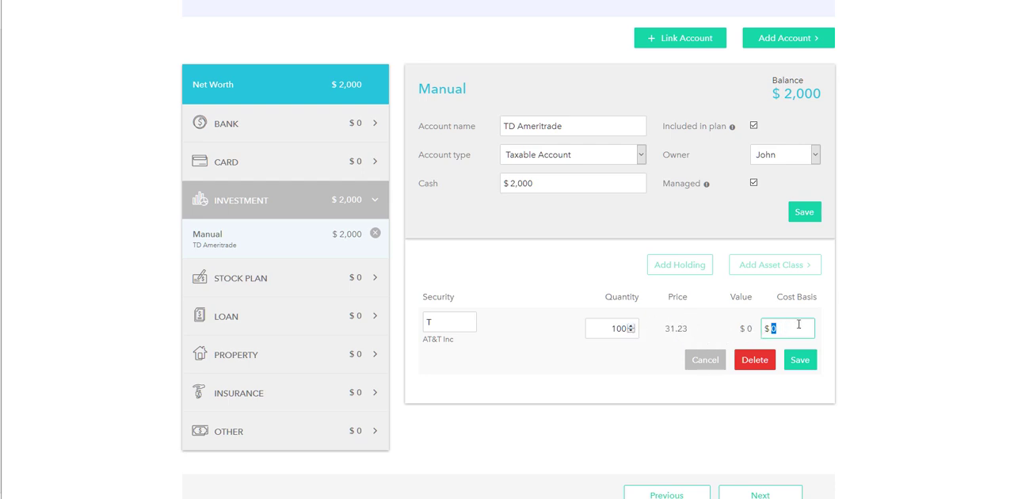
# Set the AT&T holding's cost basis to $1,500 and save the investment account
pyautogui.write('2,500')
pyautogui.press('BackSpace')
pyautogui.press('BackSpace')
pyautogui.press('BackSpace')
pyautogui.click(798, 359)
pyautogui.moveTo(733, 128)
pyautogui.moveTo(708, 187)
pyautogui.click(799, 212)
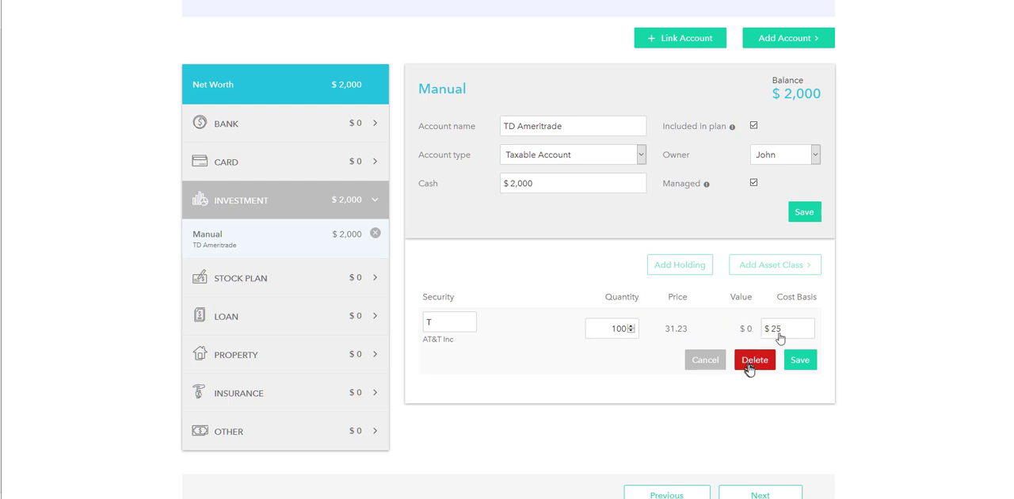
pyautogui.click(809, 218)
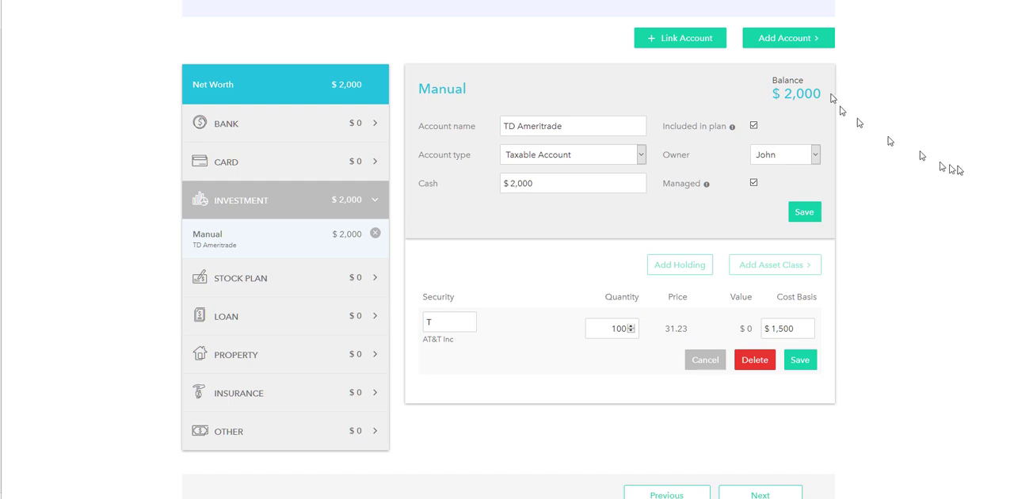
# Add a manual loan account and name it HELOC
pyautogui.click(812, 40)
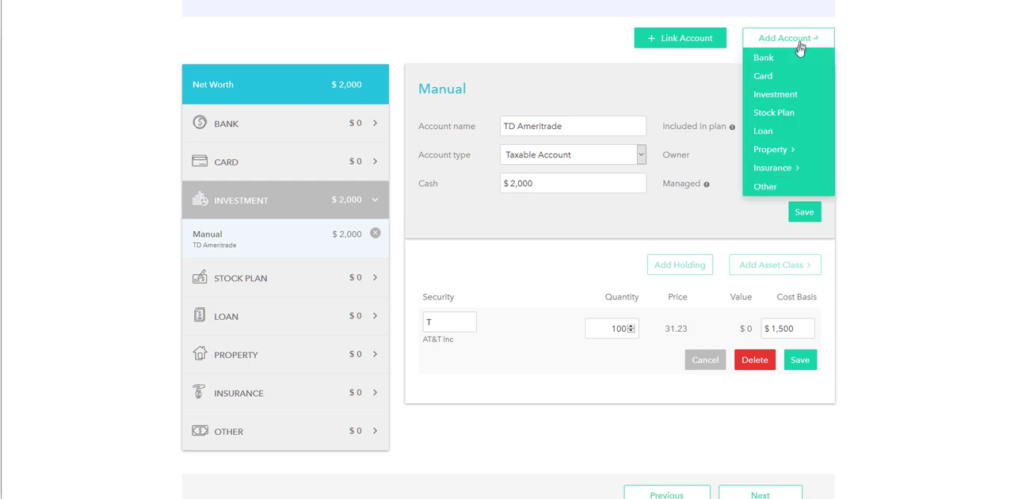
pyautogui.click(769, 133)
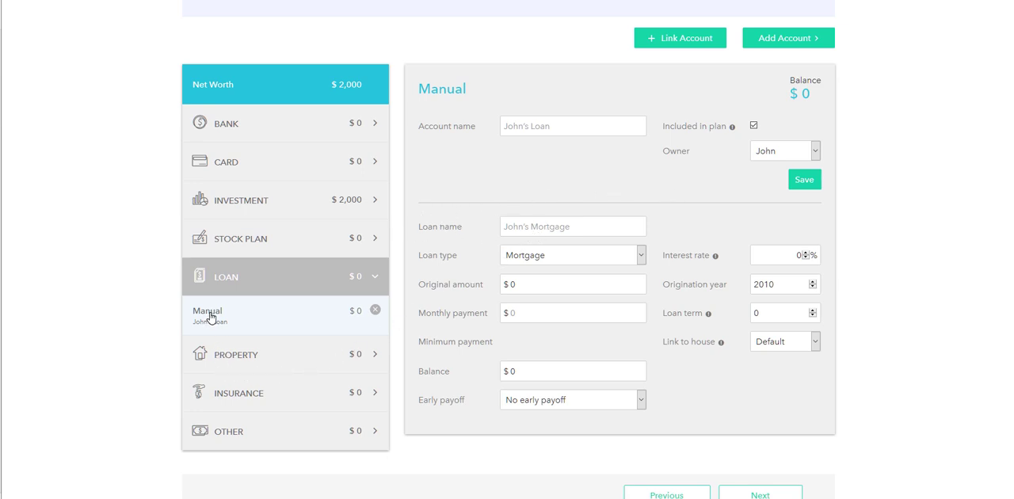
pyautogui.click(574, 127)
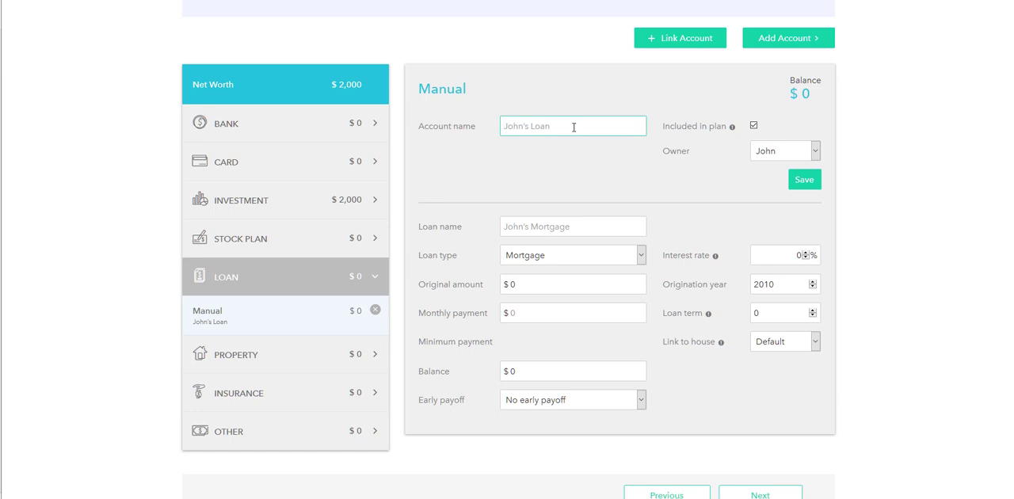
pyautogui.write('HELOC')
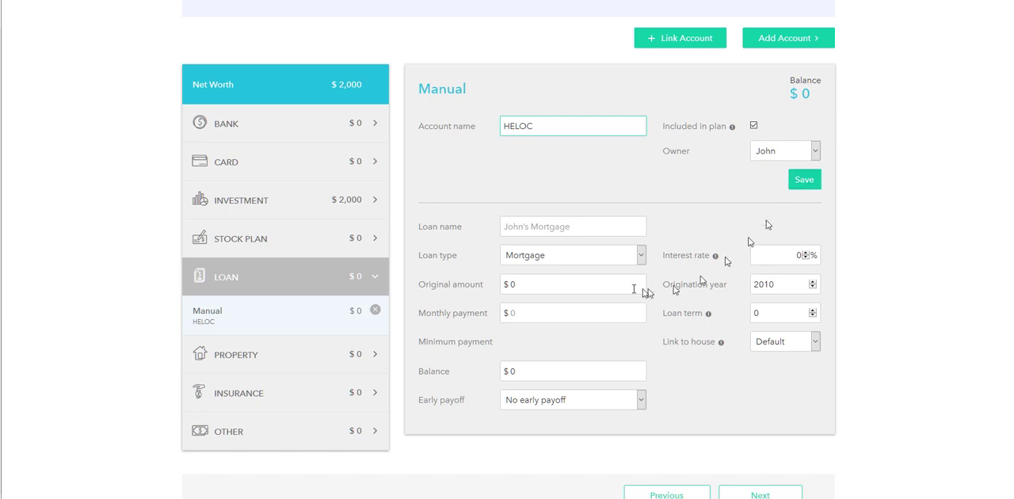
# Name the loan in the HELOC account First Heloc Bank
pyautogui.click(558, 227)
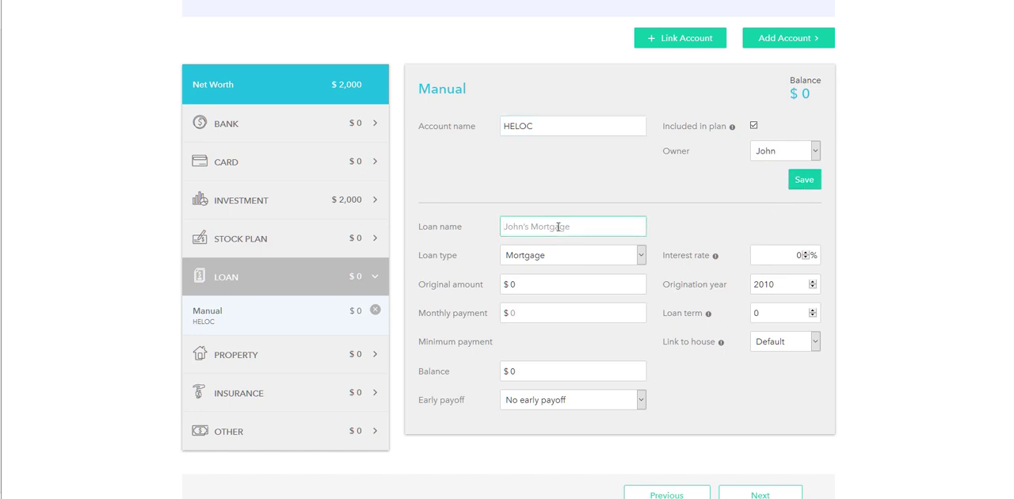
pyautogui.write('First Heloc Bank')
# Set the HELOC loan's original amount to $15,000 and its monthly payment to $250
pyautogui.click(538, 289)
pyautogui.press('BackSpace')
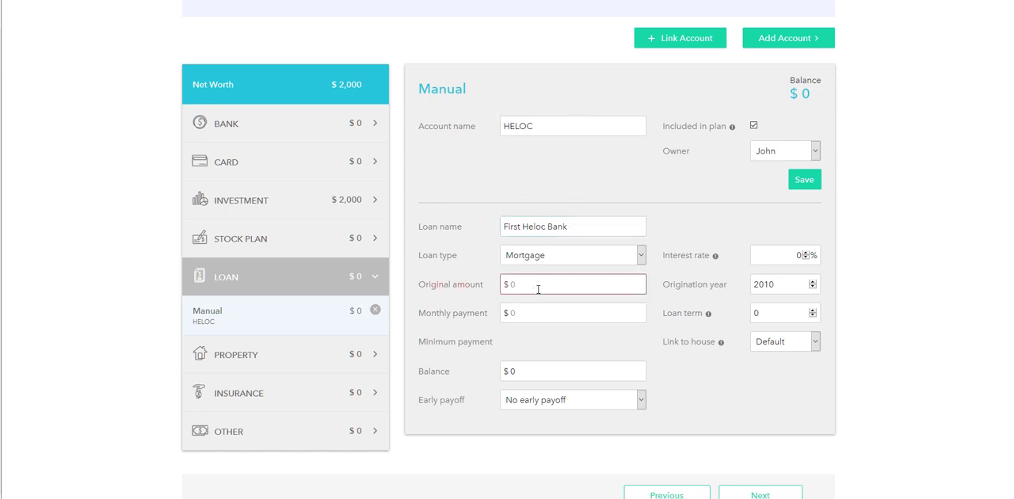
pyautogui.write('15000')
pyautogui.press('Tab')
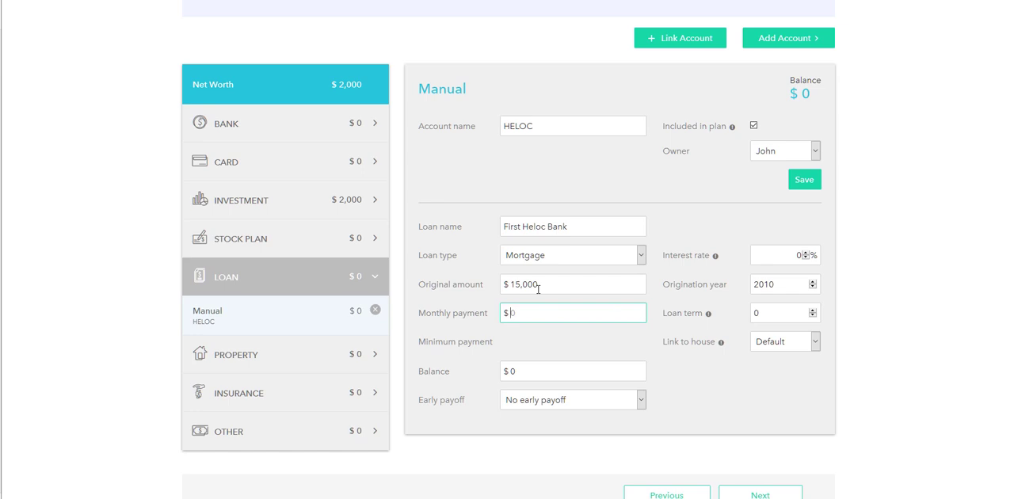
pyautogui.write('250')
pyautogui.press('Tab')
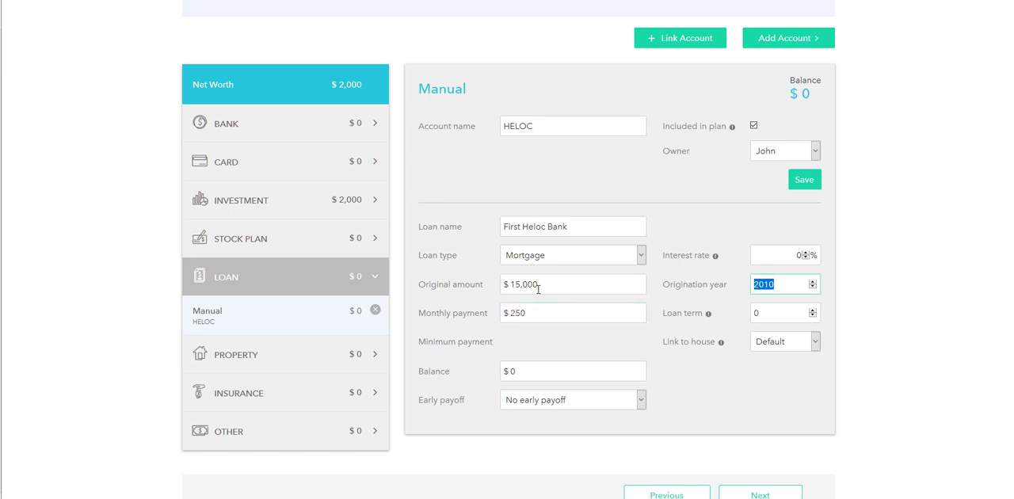
# Set the HELOC loan's interest rate to 6% and its origination year to 2020
pyautogui.click(773, 255)
pyautogui.write('6')
pyautogui.press('Tab')
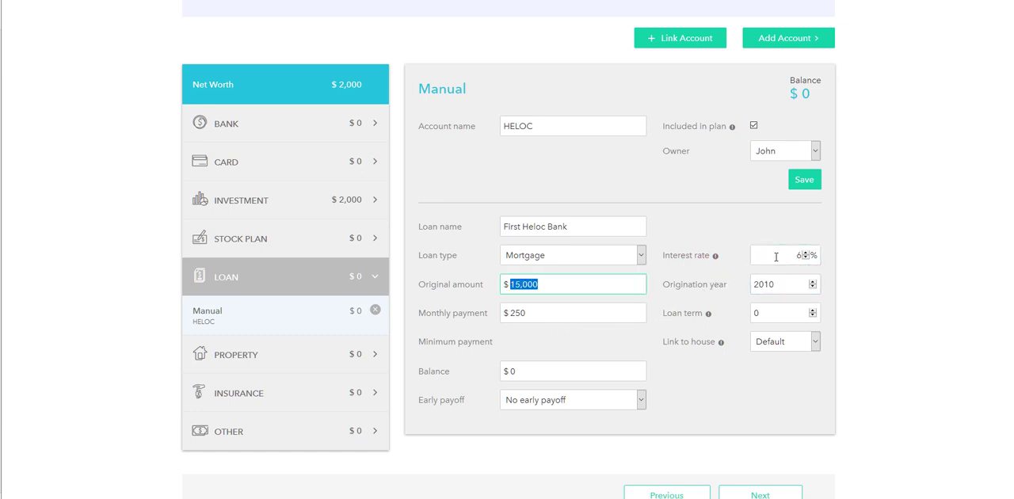
pyautogui.click(782, 285)
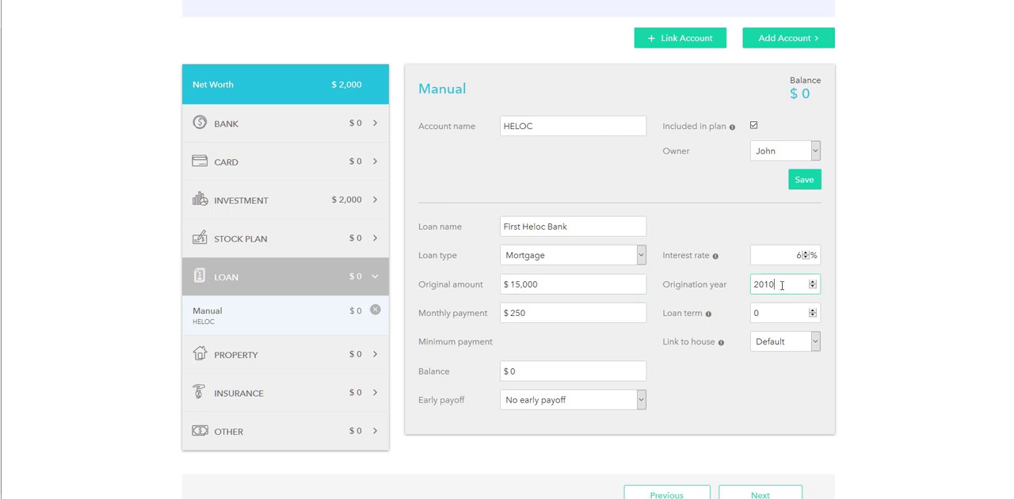
pyautogui.press('BackSpace')
pyautogui.press('BackSpace')
pyautogui.write('20')
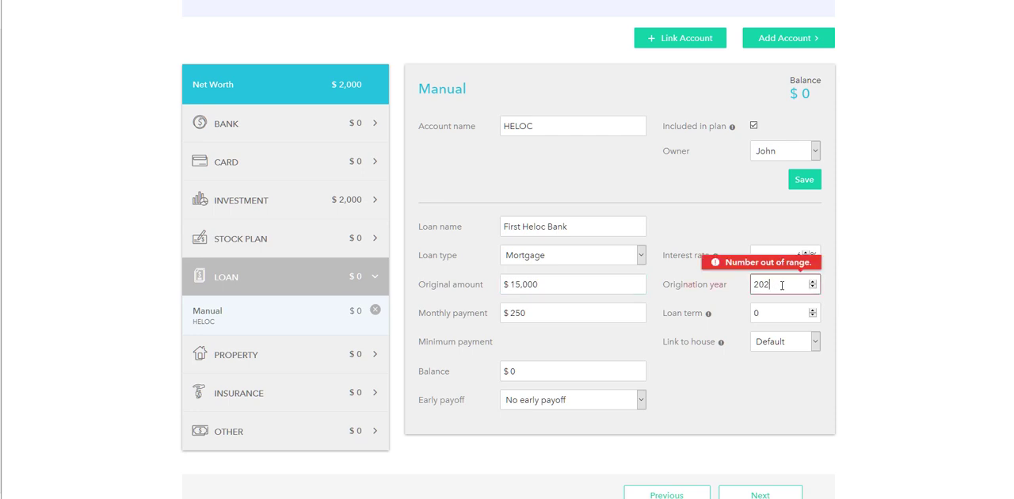
# Set the HELOC loan term to 10 and link it to the Default house
pyautogui.click(785, 314)
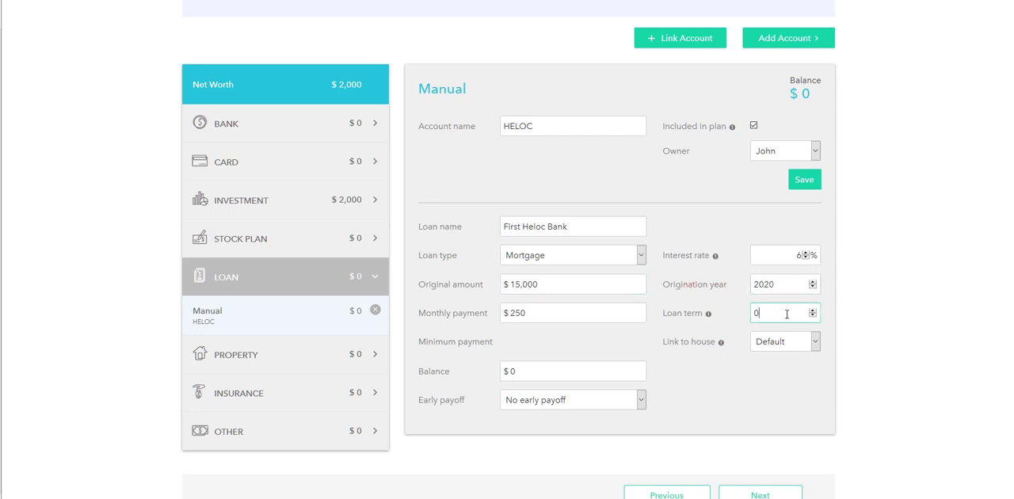
pyautogui.press('BackSpace')
pyautogui.write('10')
pyautogui.moveTo(721, 341)
pyautogui.click(770, 344)
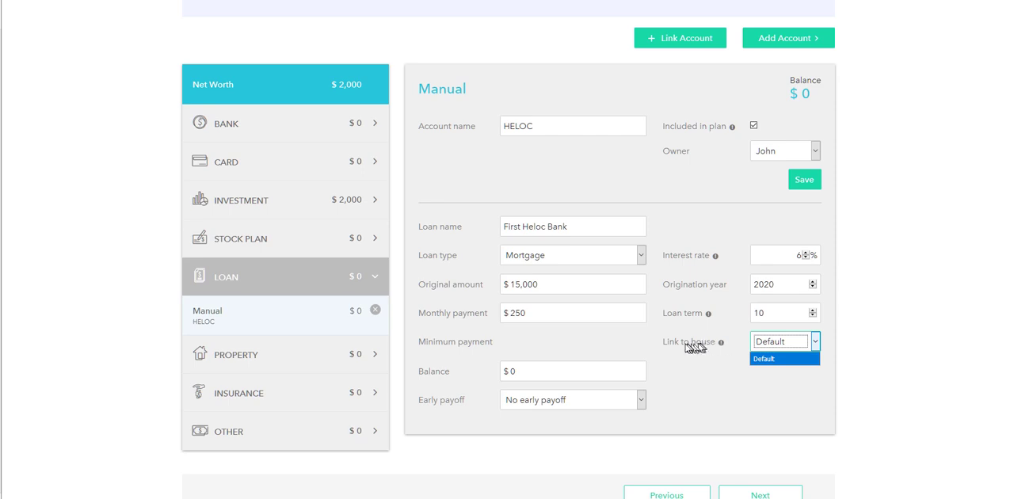
pyautogui.click(765, 359)
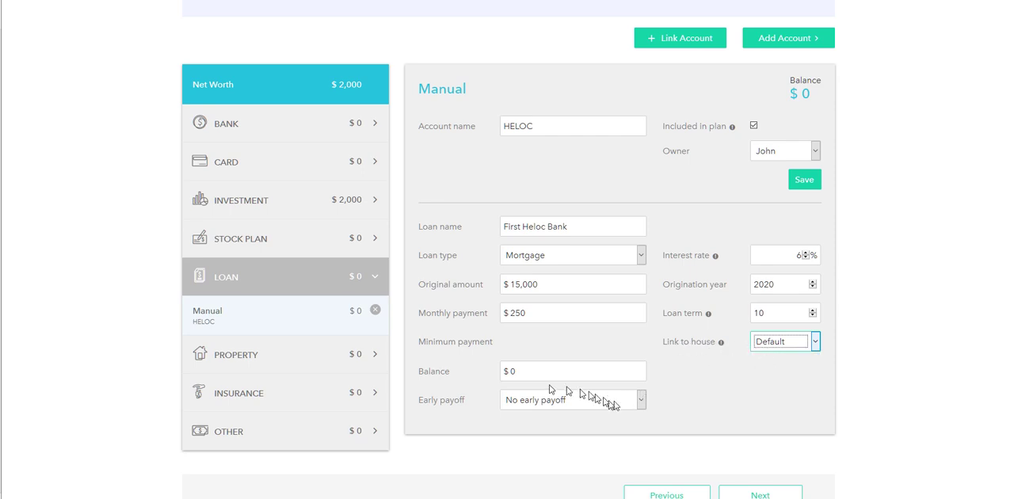
# Set the HELOC balance to $15,000 with No early payoff and save the loan account
pyautogui.scroll(-1, 630, 367)
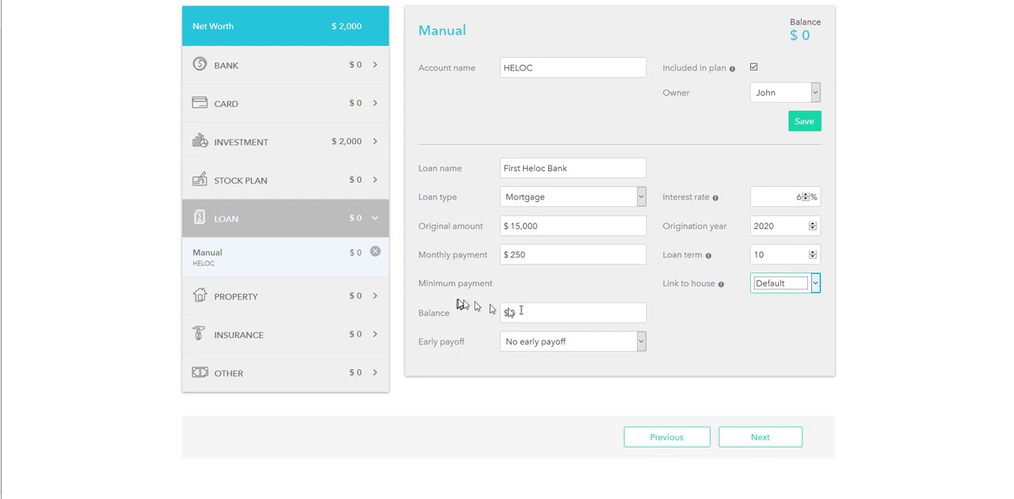
pyautogui.click(537, 315)
pyautogui.press('BackSpace')
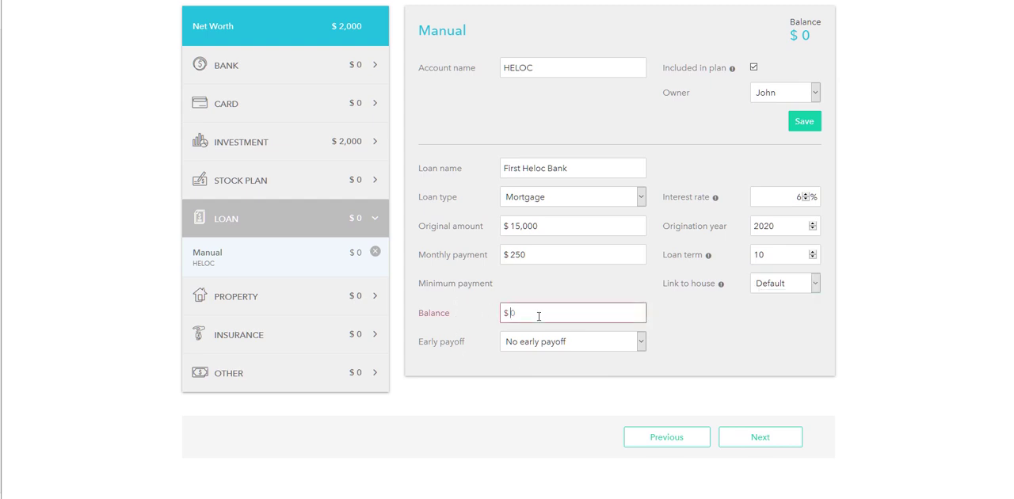
pyautogui.write('150000')
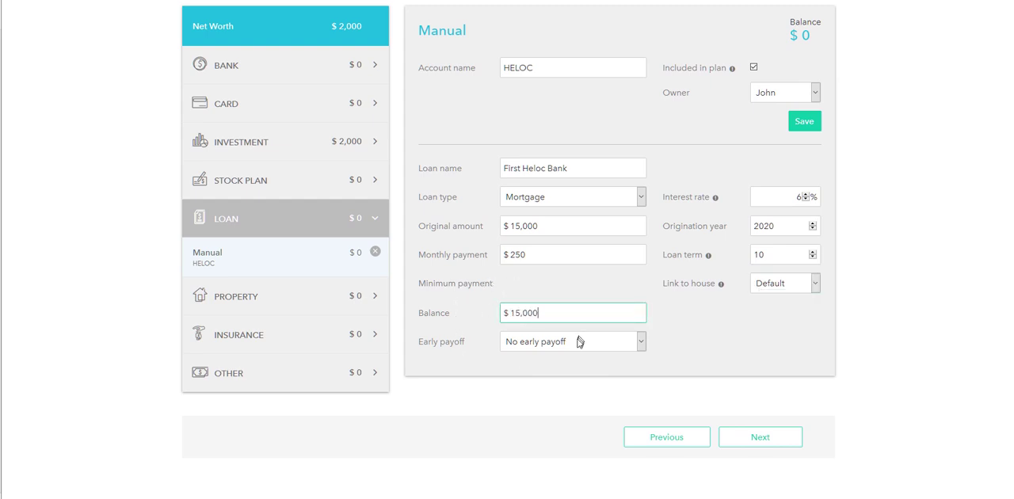
pyautogui.click(579, 342)
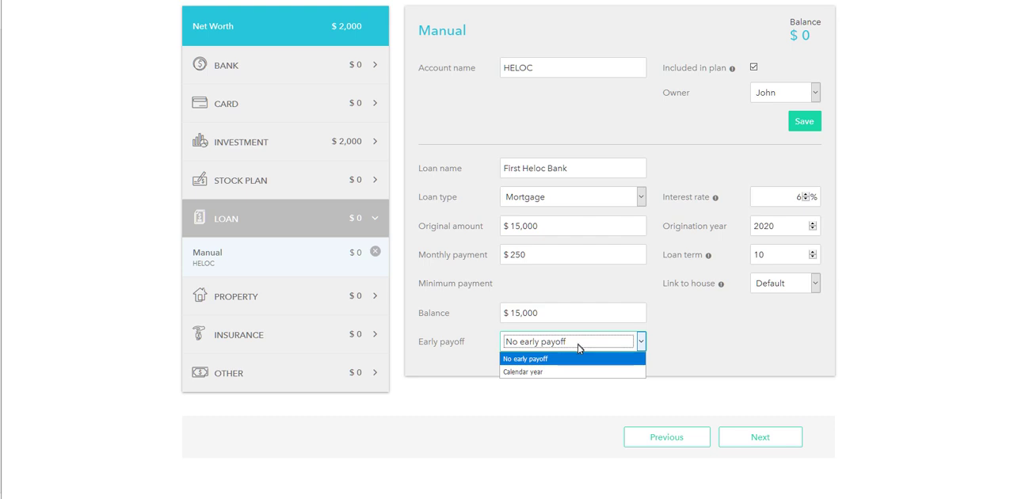
pyautogui.click(534, 363)
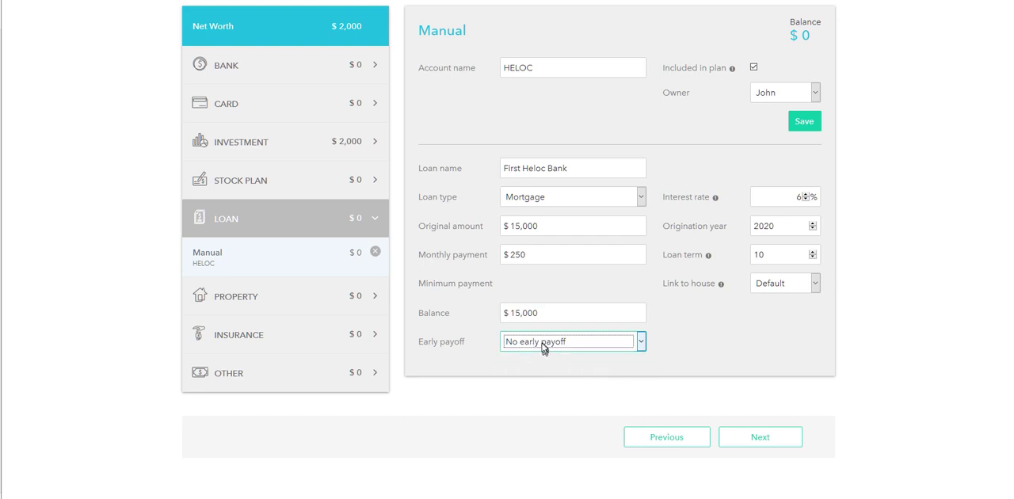
pyautogui.click(807, 122)
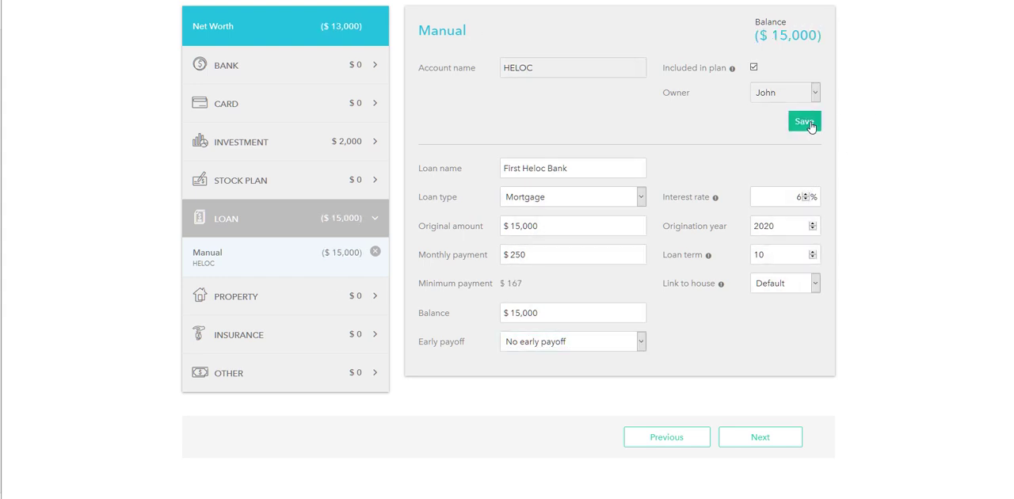
pyautogui.moveTo(753, 36)
pyautogui.mouseDown()
pyautogui.moveTo(795, 36)
pyautogui.moveTo(763, 36)
pyautogui.mouseUp()
pyautogui.click(762, 38)
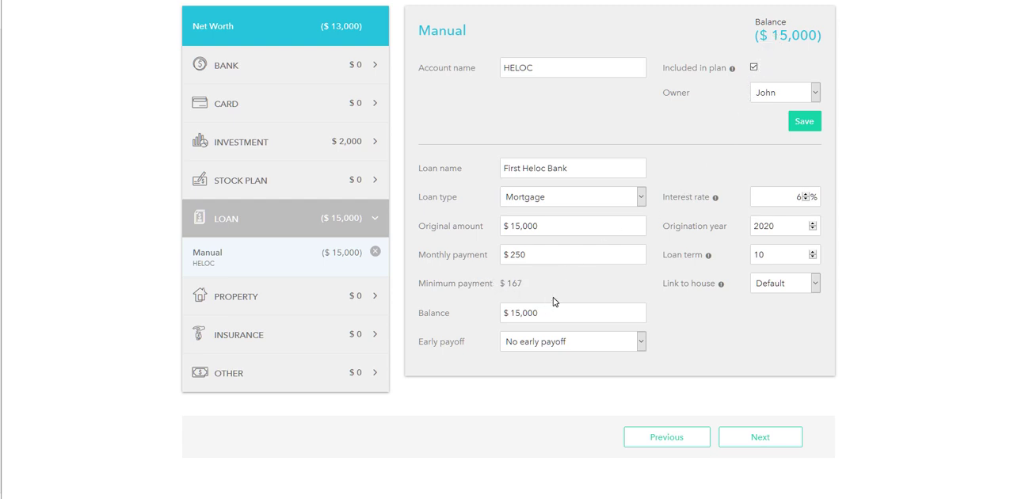
# Open the Primary Home property and set it to Own
pyautogui.click(242, 299)
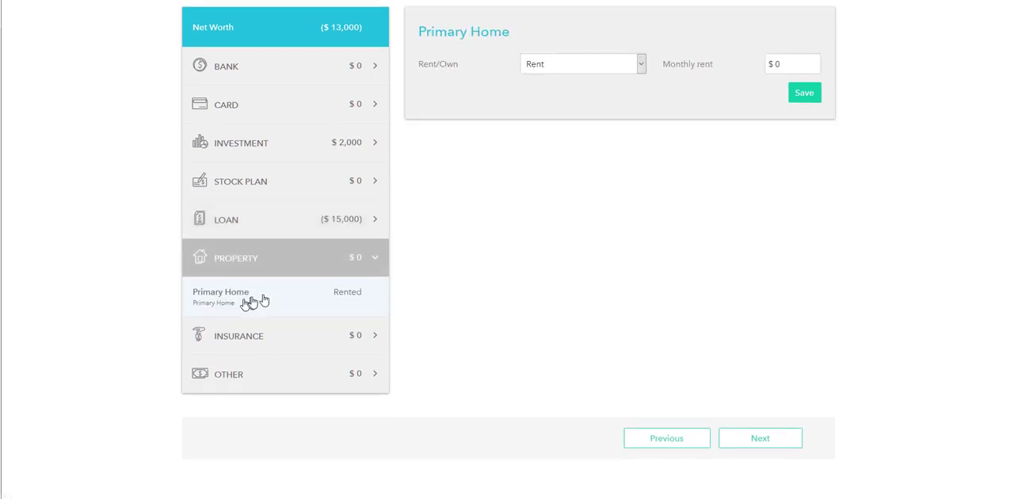
pyautogui.click(568, 62)
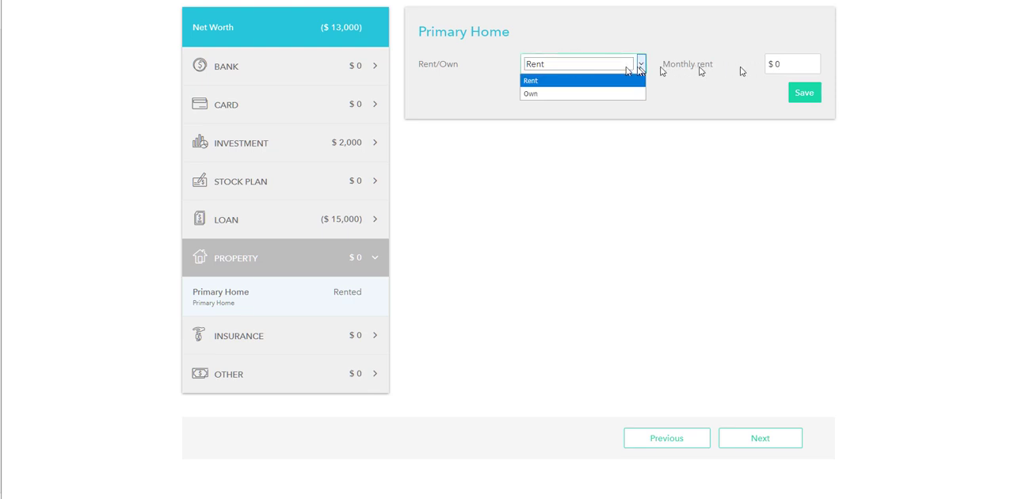
pyautogui.click(534, 95)
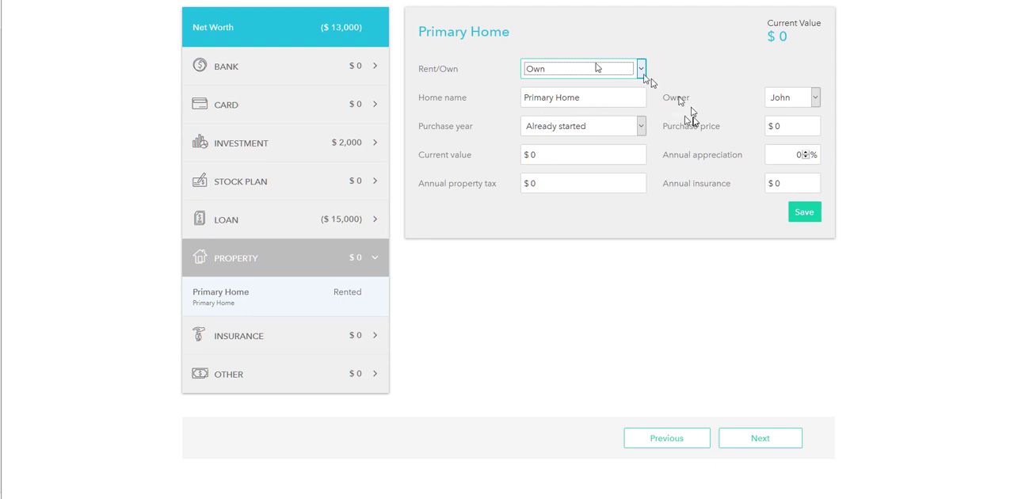
# Replace the primary home's name with its street address
pyautogui.click(583, 98)
pyautogui.moveTo(591, 98); pyautogui.dragTo(537, 106)
pyautogui.press('BackSpace')
pyautogui.press('BackSpace')
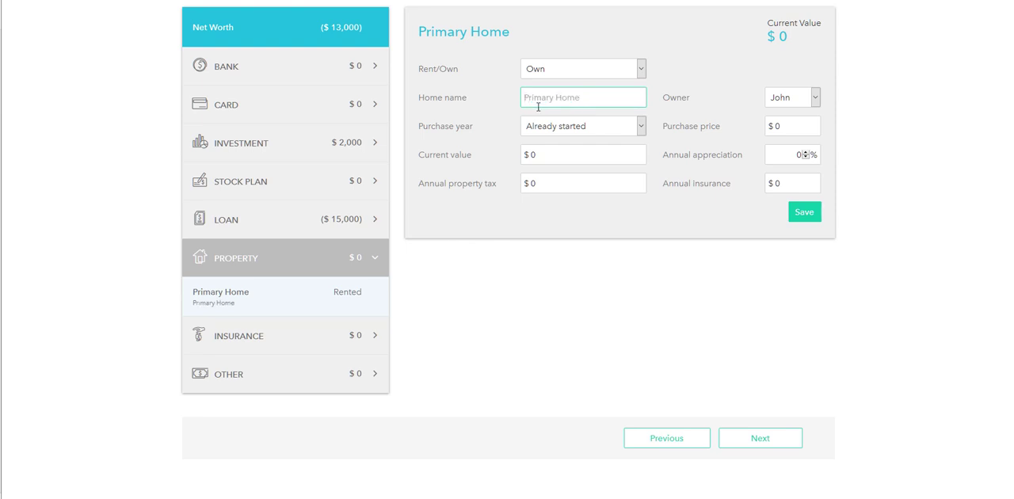
pyautogui.write('123 Anywhere St')
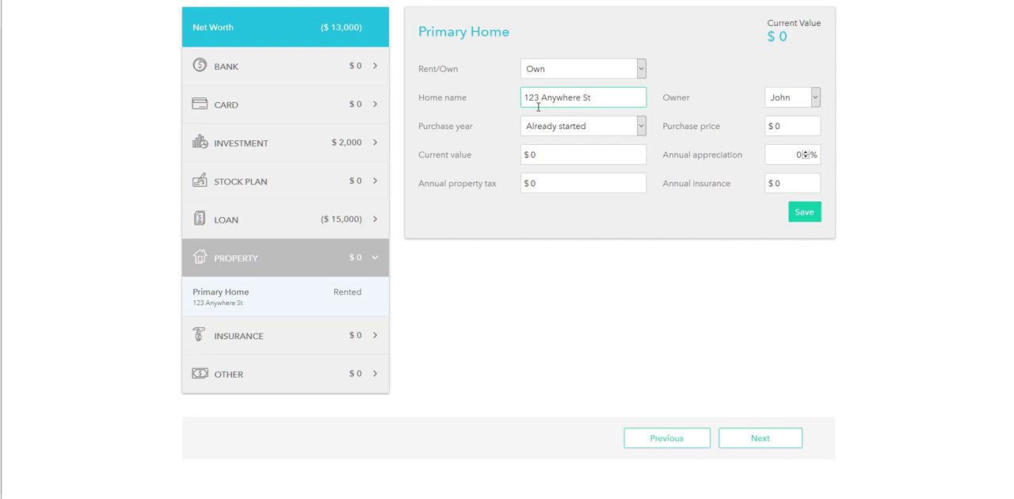
# Set the home's purchase year to calendar year 2010 and its current value to $500,000
pyautogui.click(594, 129)
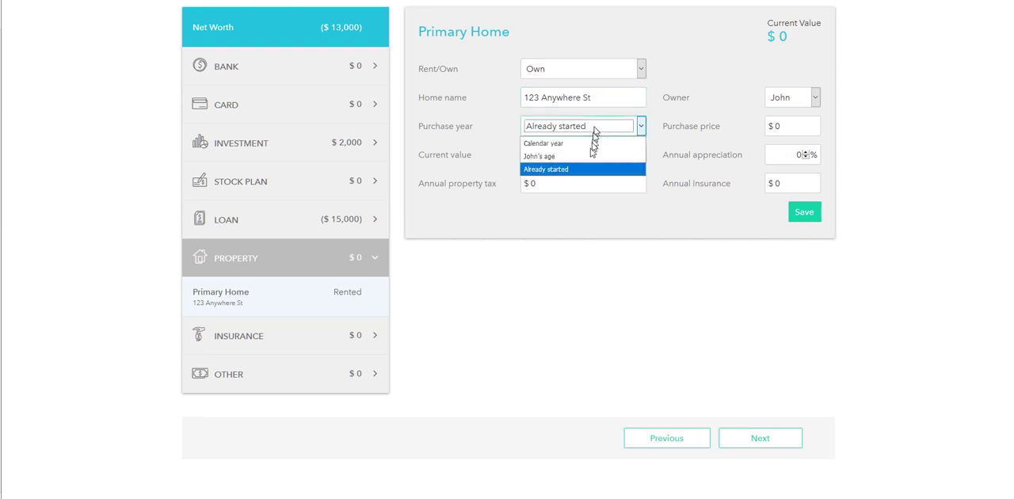
pyautogui.click(586, 143)
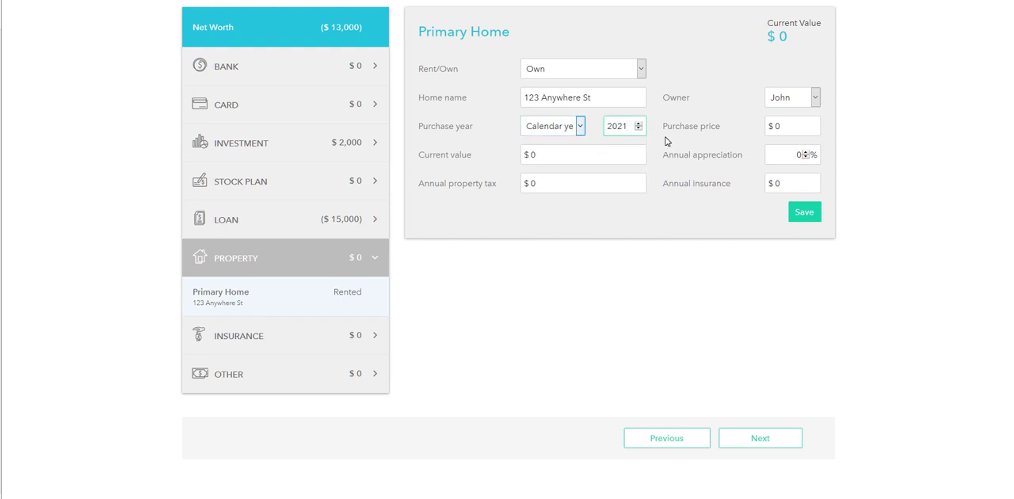
pyautogui.press('BackSpace')
pyautogui.press('BackSpace')
pyautogui.write('10')
pyautogui.click(538, 154)
pyautogui.press('BackSpace')
pyautogui.write('500000')
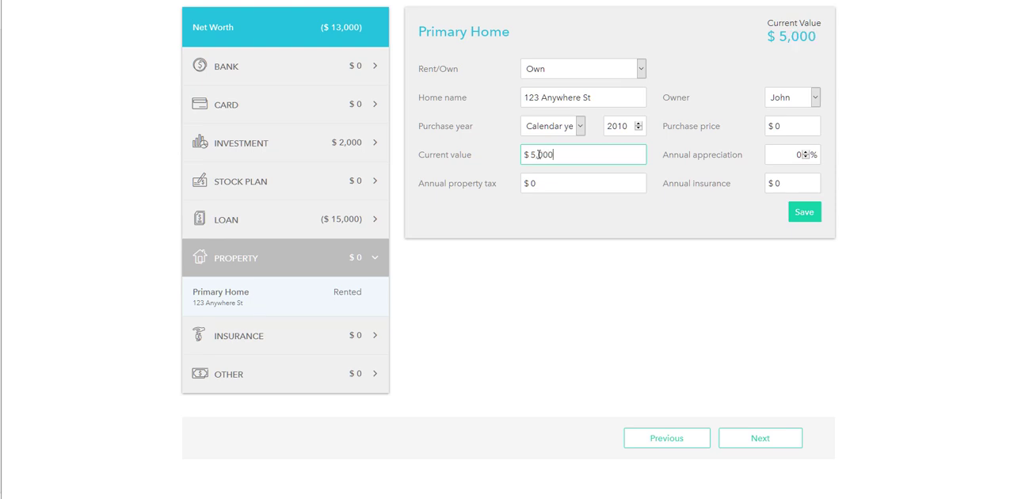
# Set the home's annual property tax to $3,500 and its annual insurance to $1,200
pyautogui.click(587, 181)
pyautogui.press('BackSpace')
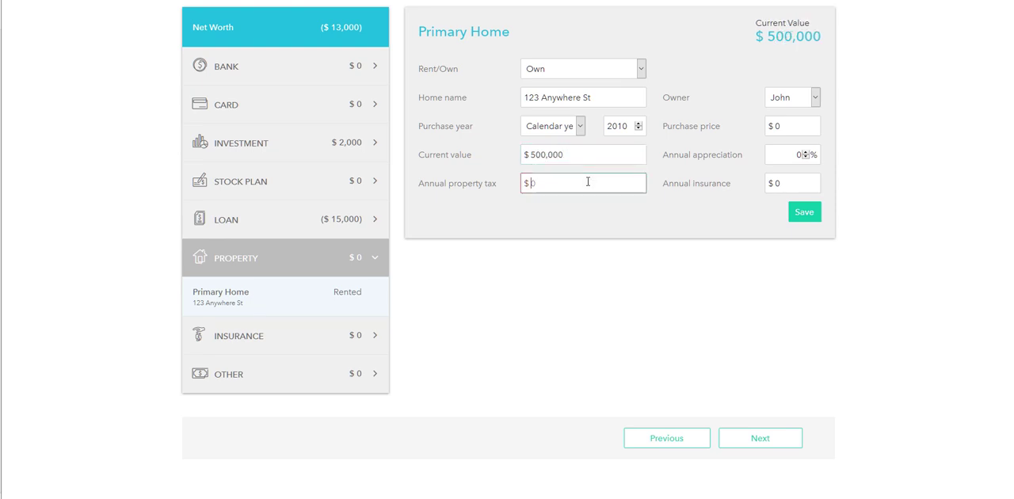
pyautogui.write('3500')
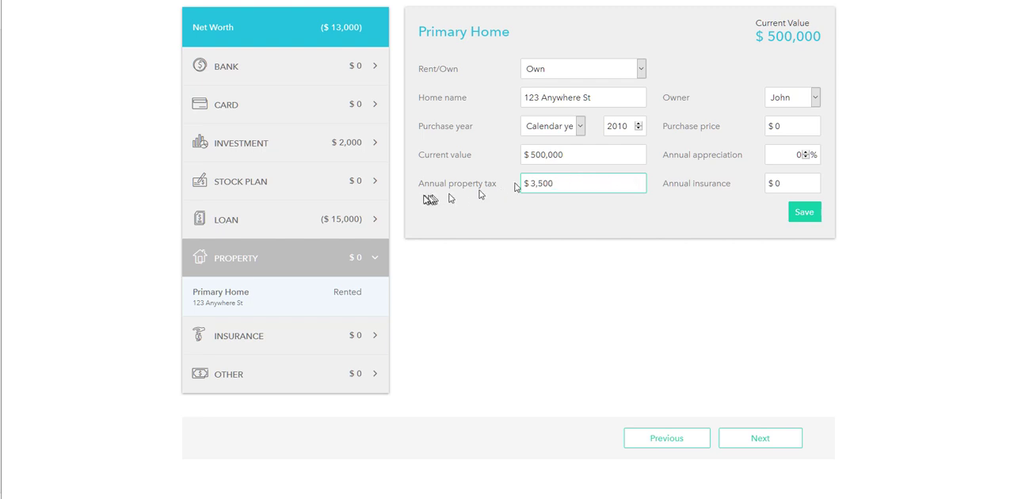
pyautogui.moveTo(419, 182); pyautogui.dragTo(497, 191)
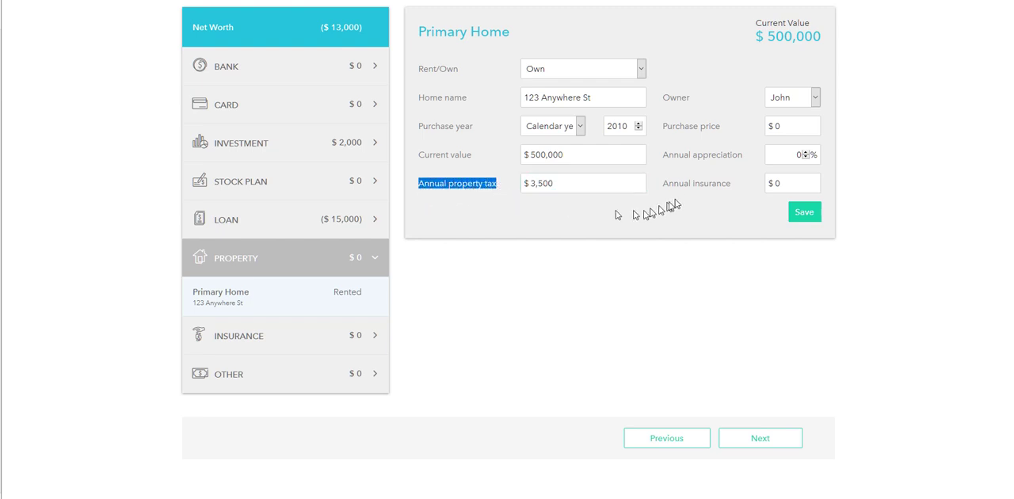
pyautogui.click(795, 185)
pyautogui.press('BackSpace')
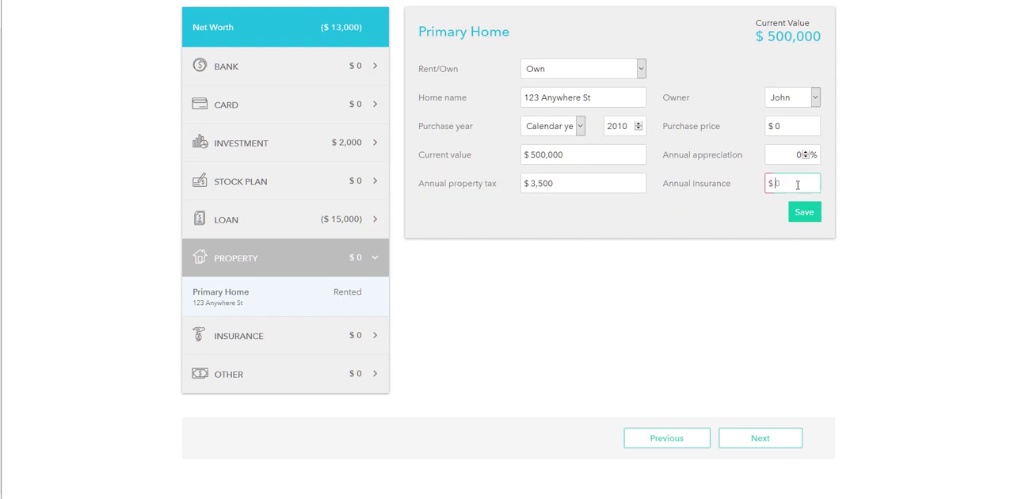
pyautogui.write('1200')
# Set the home's annual appreciation to 3% and its purchase price to $350,000
pyautogui.click(789, 155)
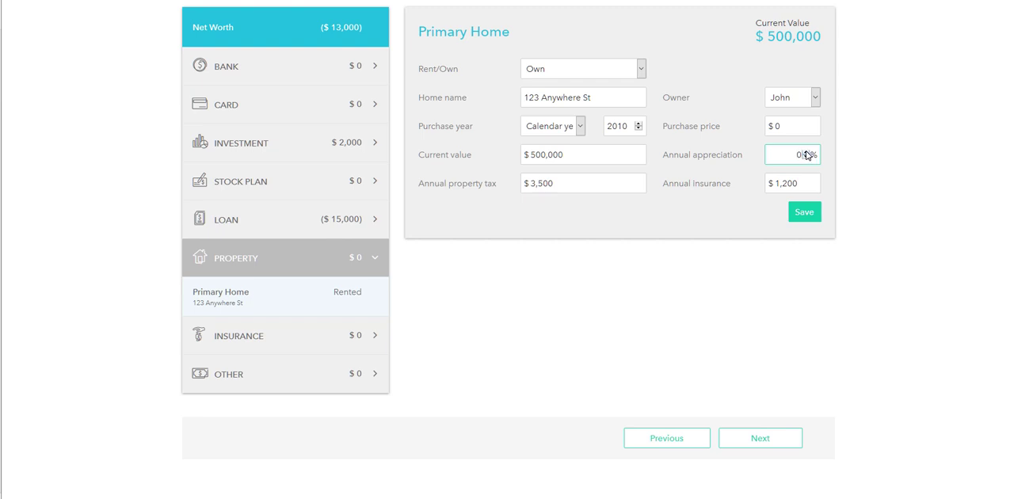
pyautogui.press('BackSpace')
pyautogui.write('1')
pyautogui.click(794, 127)
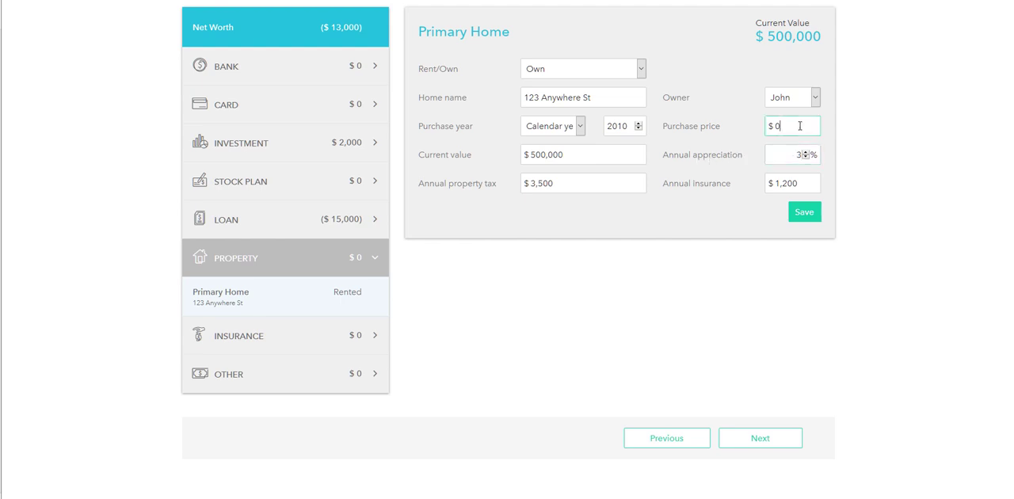
pyautogui.press('BackSpace')
pyautogui.write('350000')
# Set the home's owner to Trust and save the property
pyautogui.click(815, 97)
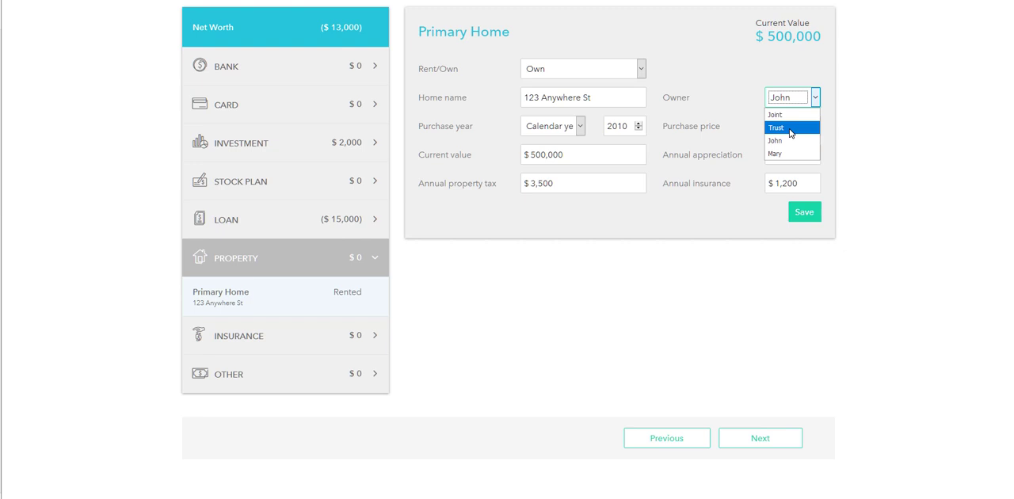
pyautogui.click(791, 131)
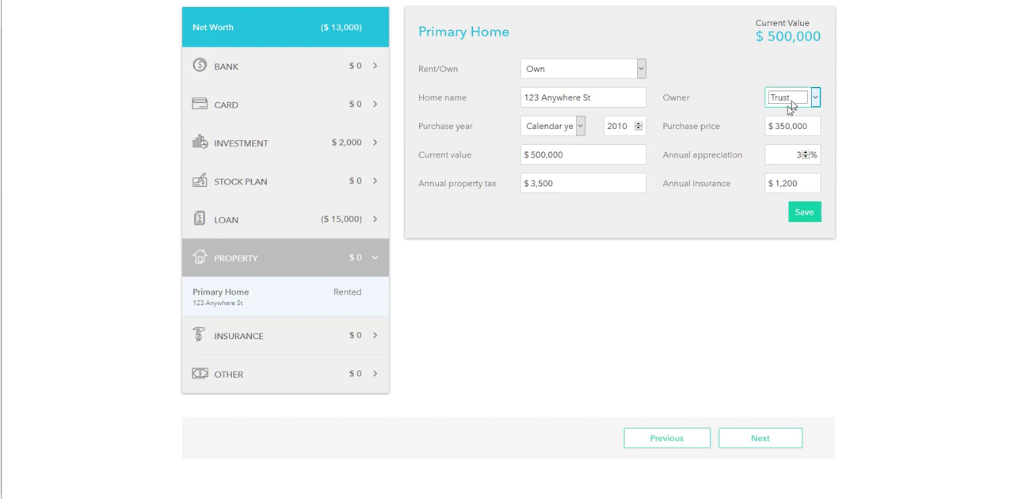
pyautogui.click(804, 211)
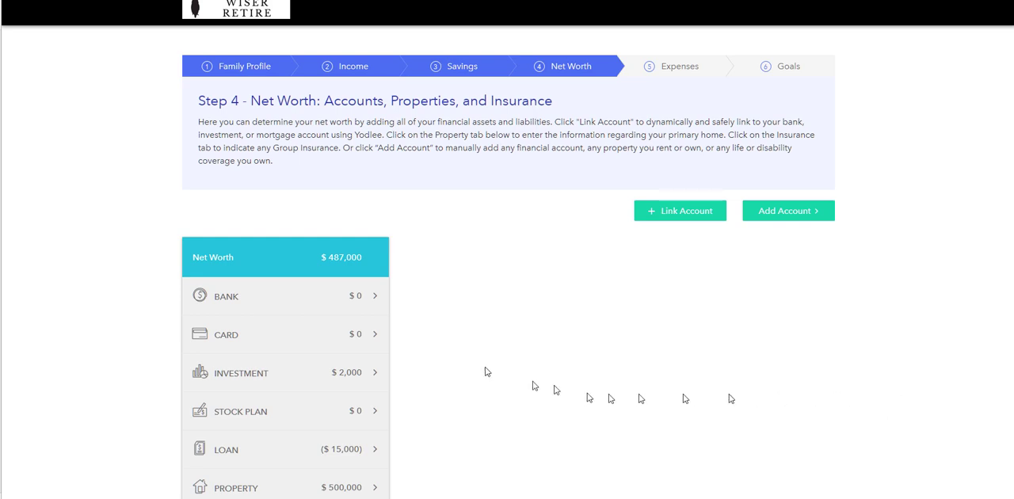
# Open the manual card account in the net worth list and check its account name and balance
pyautogui.click(273, 346)
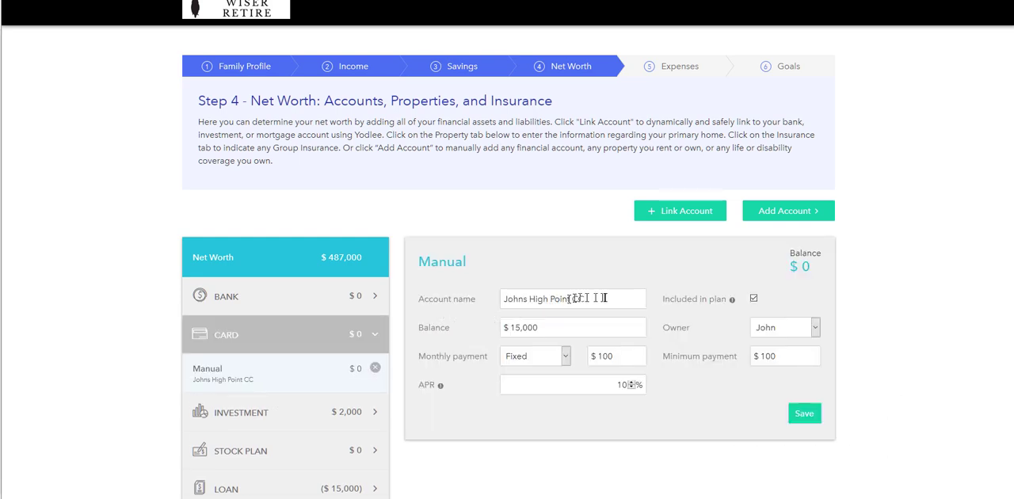
pyautogui.scroll(-2, 608, 304)
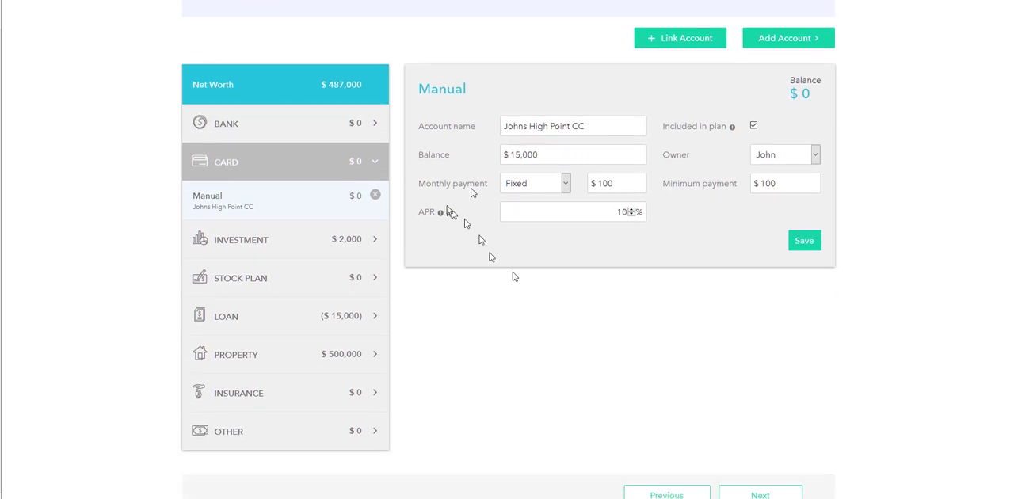
pyautogui.click(608, 128)
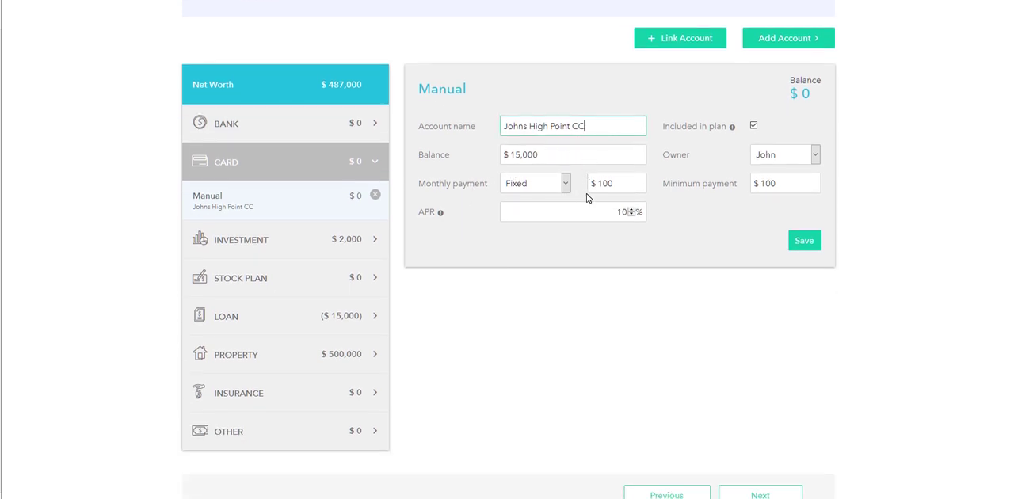
pyautogui.click(563, 157)
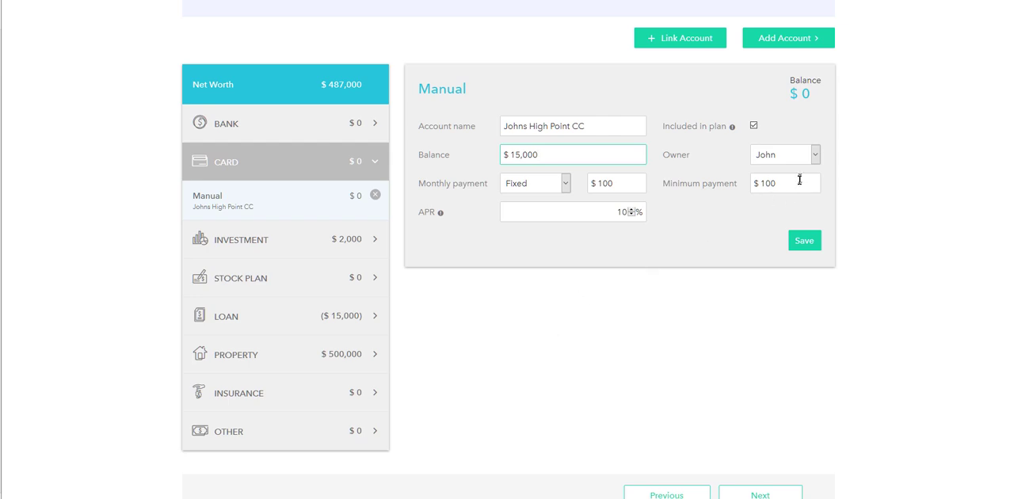
# Set the card's fixed monthly payment to $100 and save the account
pyautogui.click(627, 188)
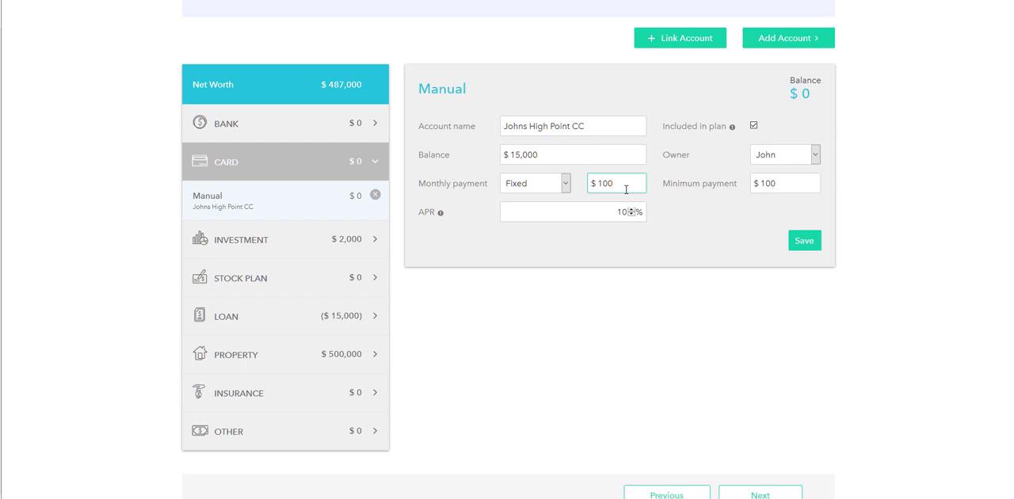
pyautogui.press('BackSpace')
pyautogui.press('BackSpace')
pyautogui.write('750')
pyautogui.press('BackSpace')
pyautogui.press('BackSpace')
pyautogui.press('BackSpace')
pyautogui.write('100')
pyautogui.click(802, 245)
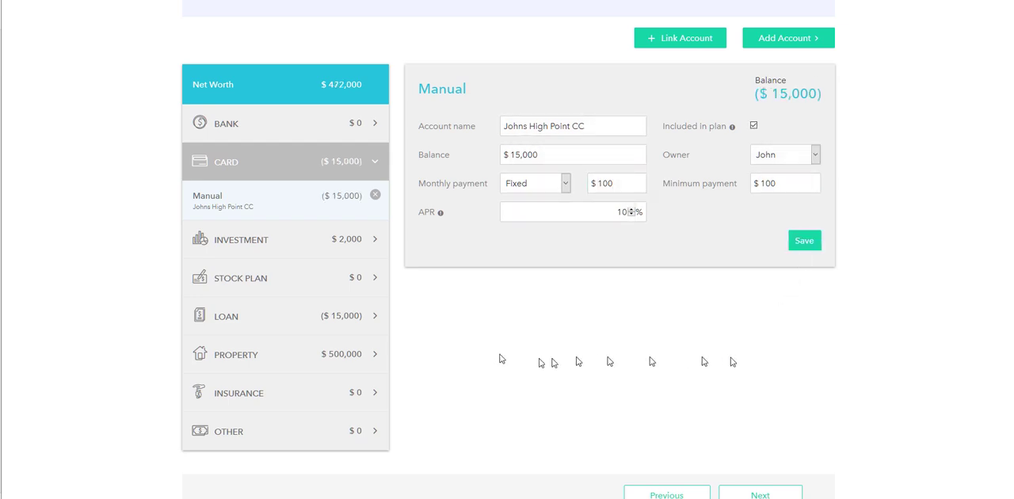
pyautogui.moveTo(821, 94); pyautogui.dragTo(758, 97)
pyautogui.click(756, 100)
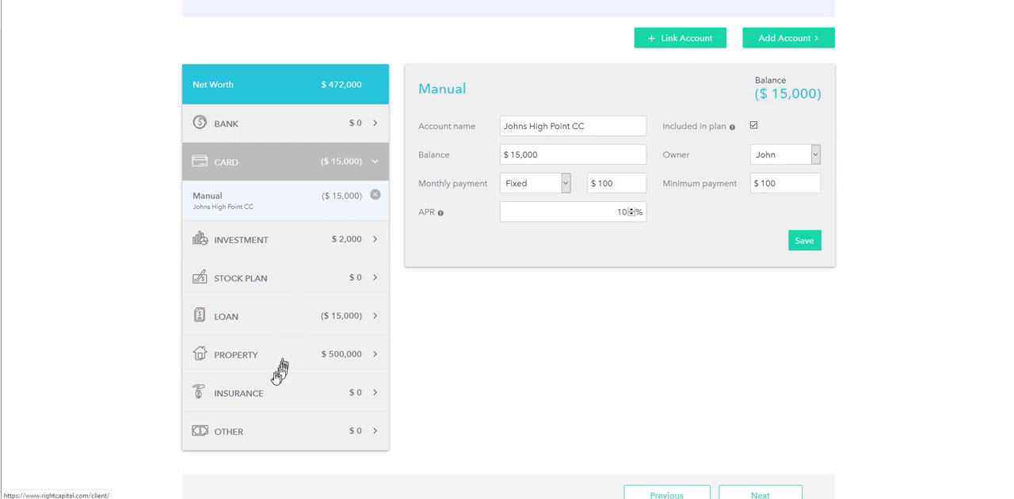
# Add a Hybrid Long-Term Care policy under Insurance
pyautogui.click(257, 394)
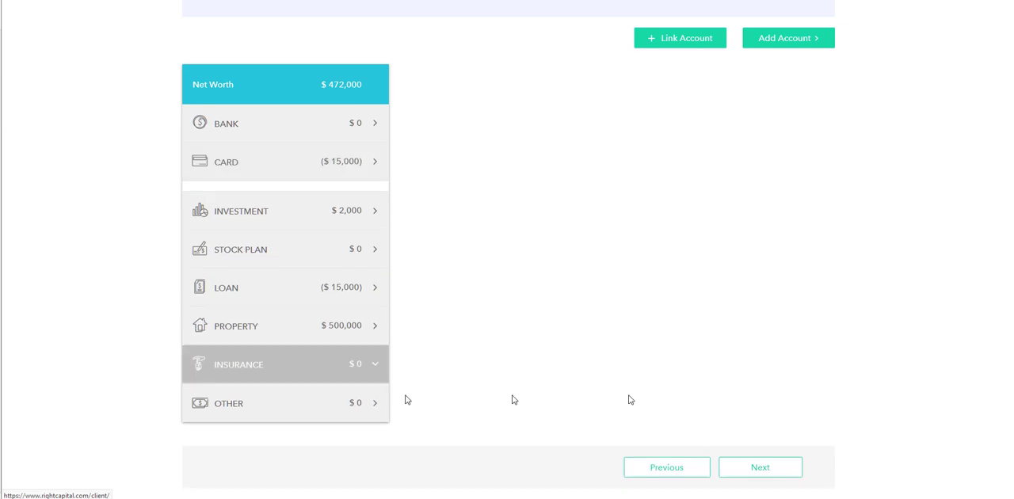
pyautogui.click(792, 44)
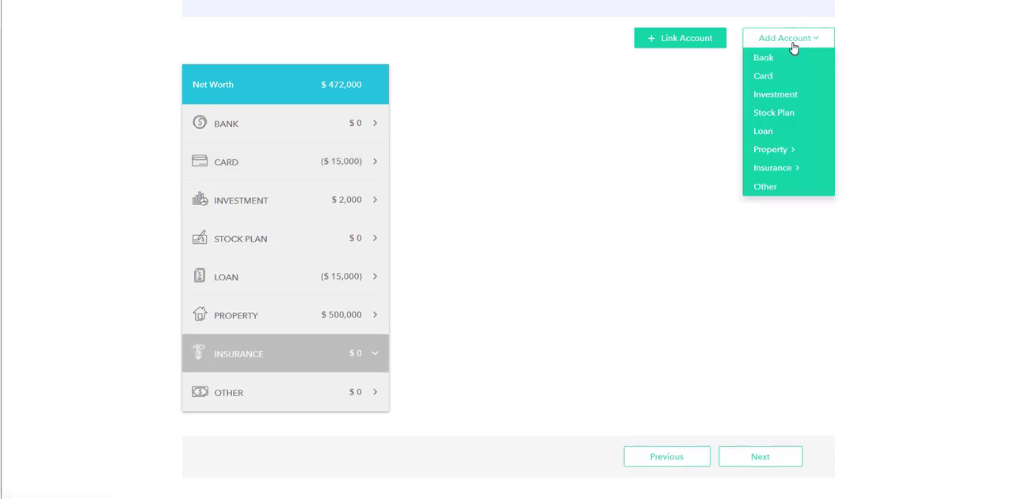
pyautogui.moveTo(779, 151)
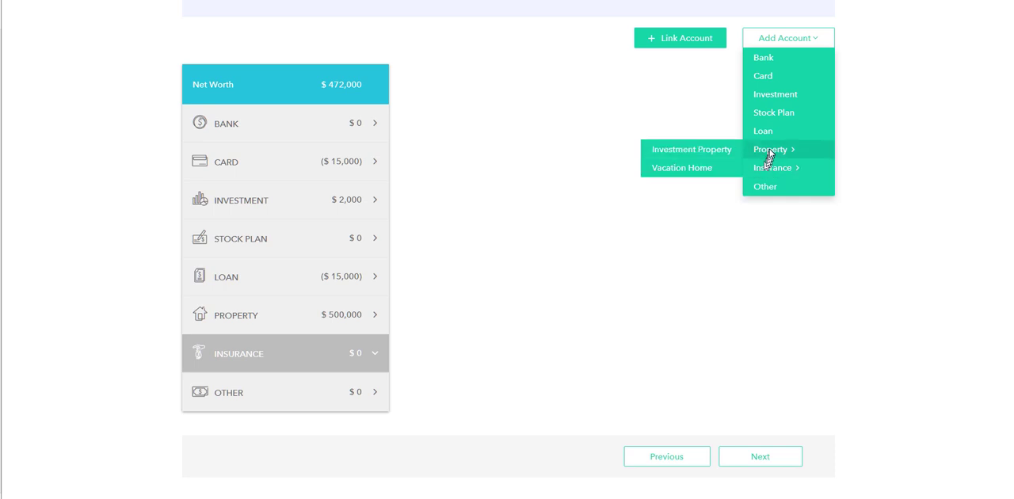
pyautogui.moveTo(777, 173)
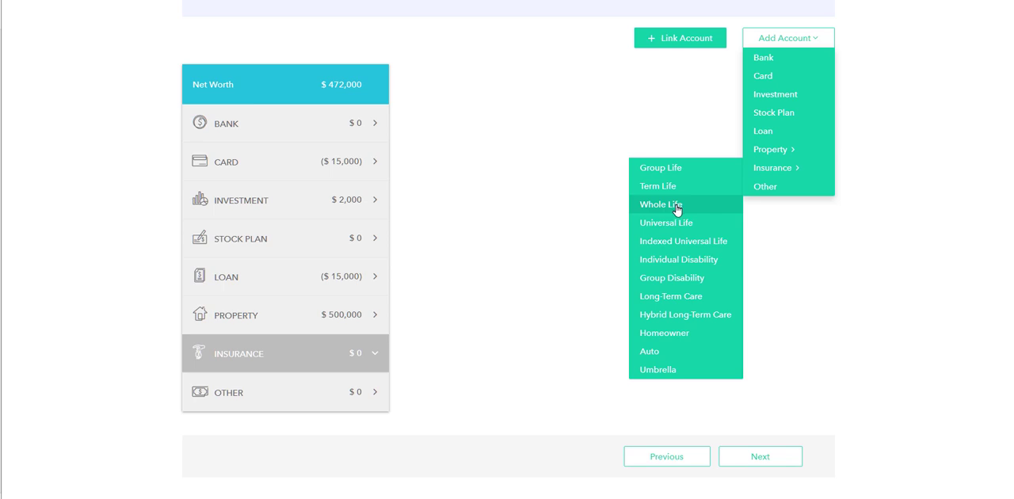
pyautogui.click(686, 313)
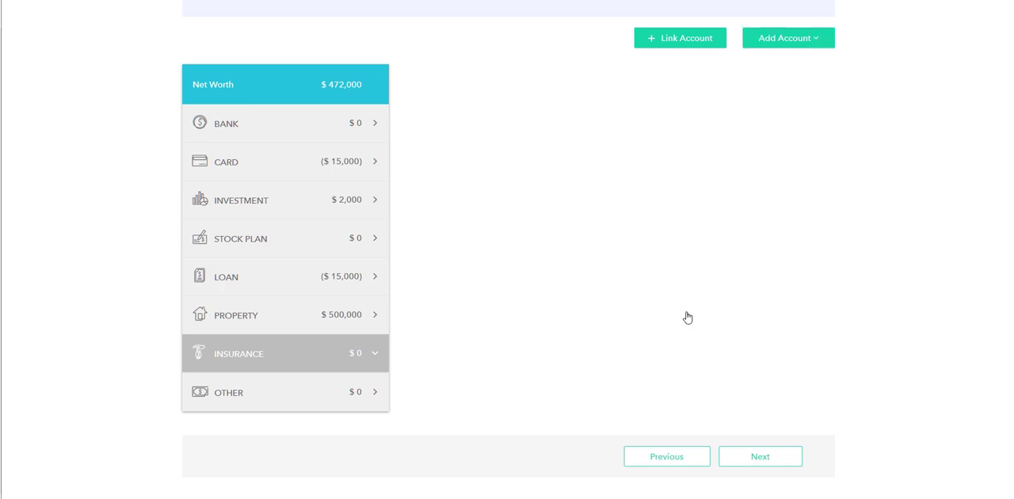
# Name the policy with the client's first name in possessive form without an apostrophe, followed by "Life and LTC Hybrid"
pyautogui.click(515, 124)
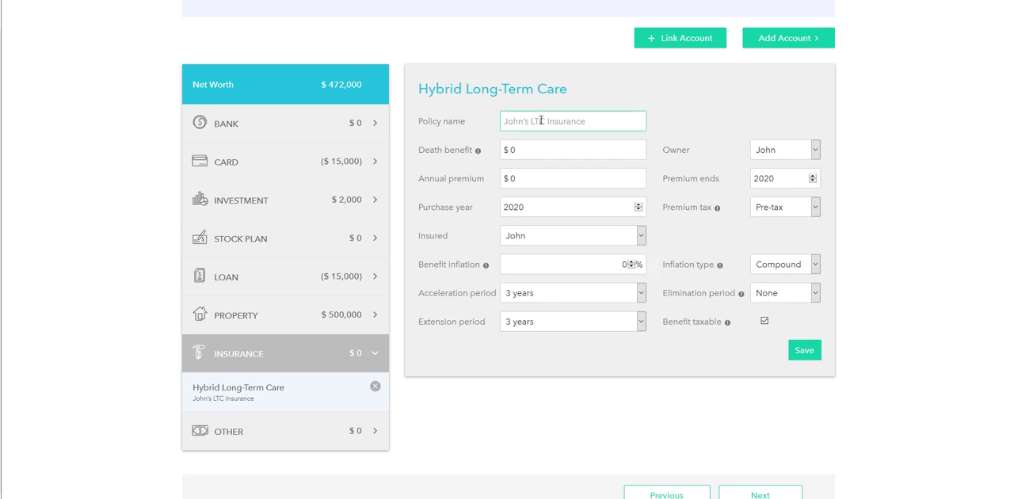
pyautogui.write('Jphns')
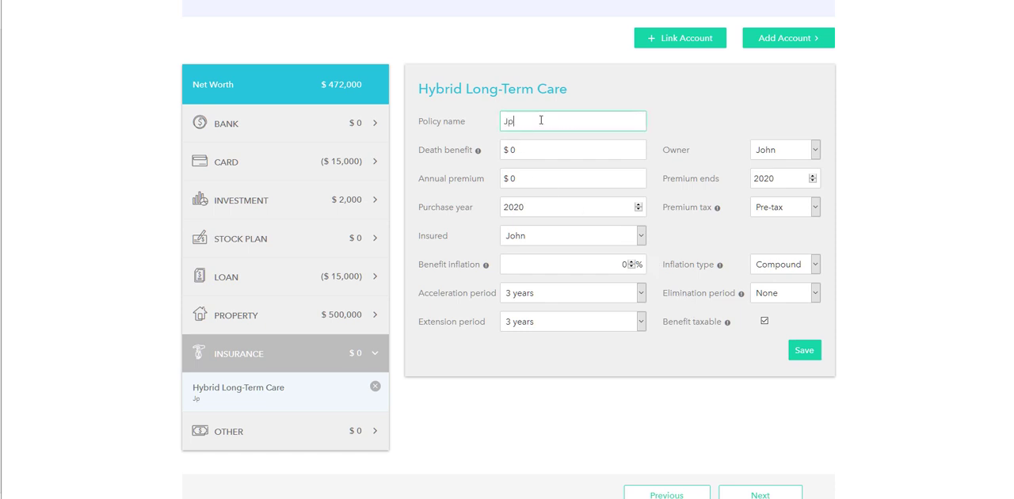
pyautogui.press('BackSpace')
pyautogui.press('BackSpace')
pyautogui.press('BackSpace')
pyautogui.press('BackSpace')
pyautogui.write('ohns Life and LTC ')
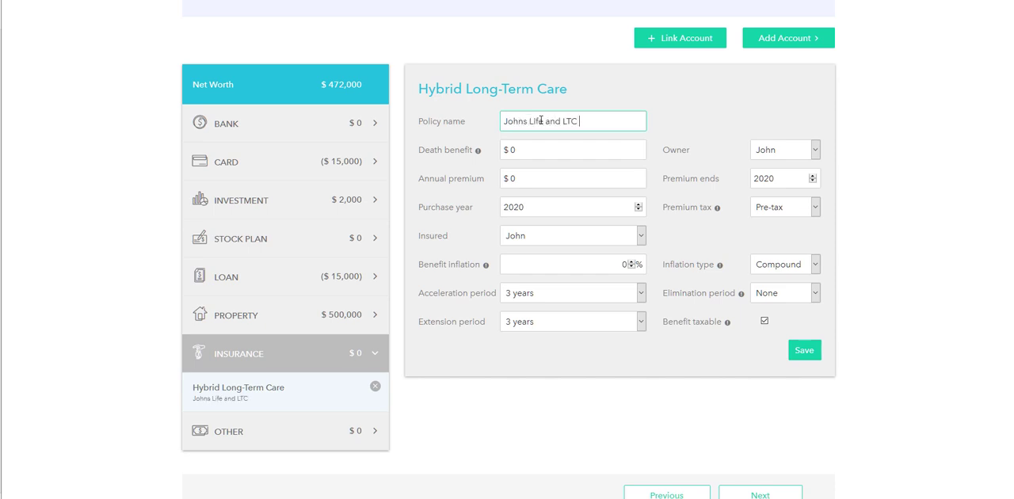
pyautogui.write('Hybrid')
# Set the policy's death benefit to $600,000 and its annual premium to $5,500
pyautogui.click(543, 150)
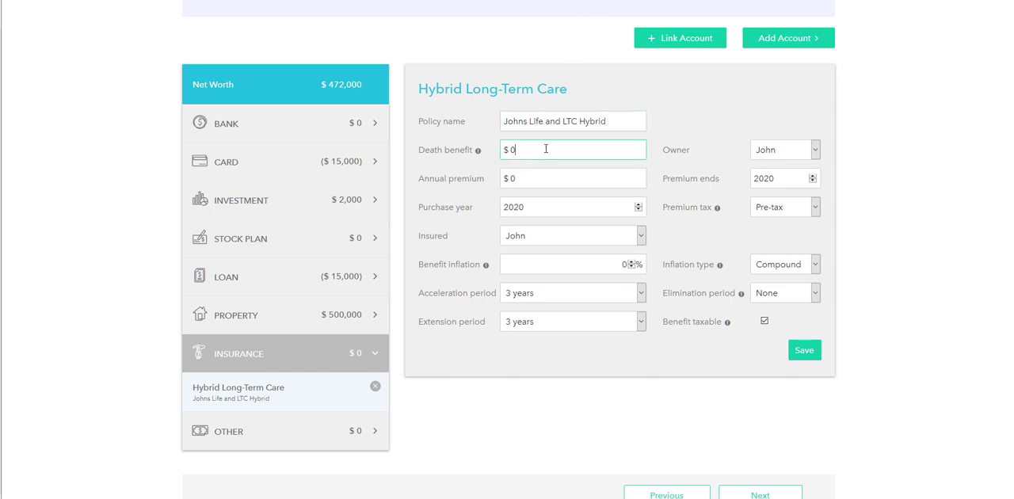
pyautogui.write('600000')
pyautogui.press('Tab')
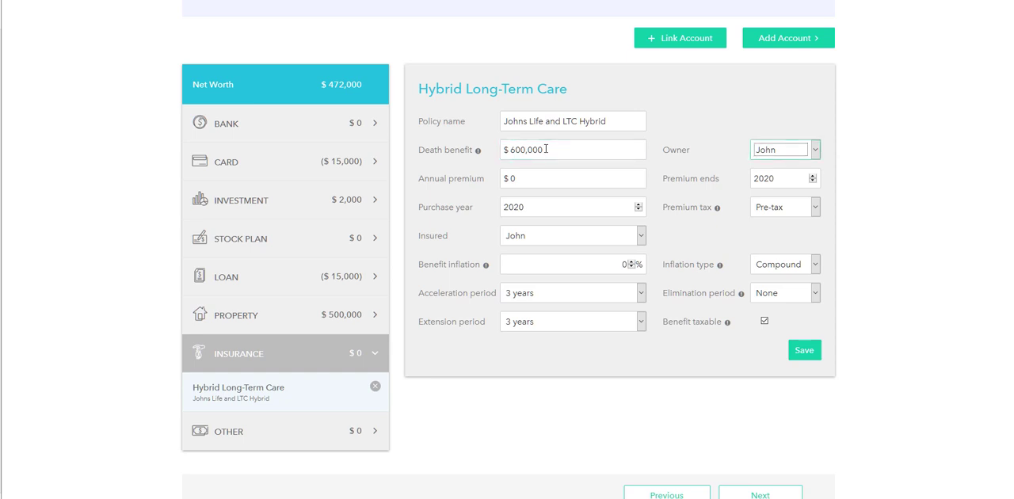
pyautogui.click(554, 180)
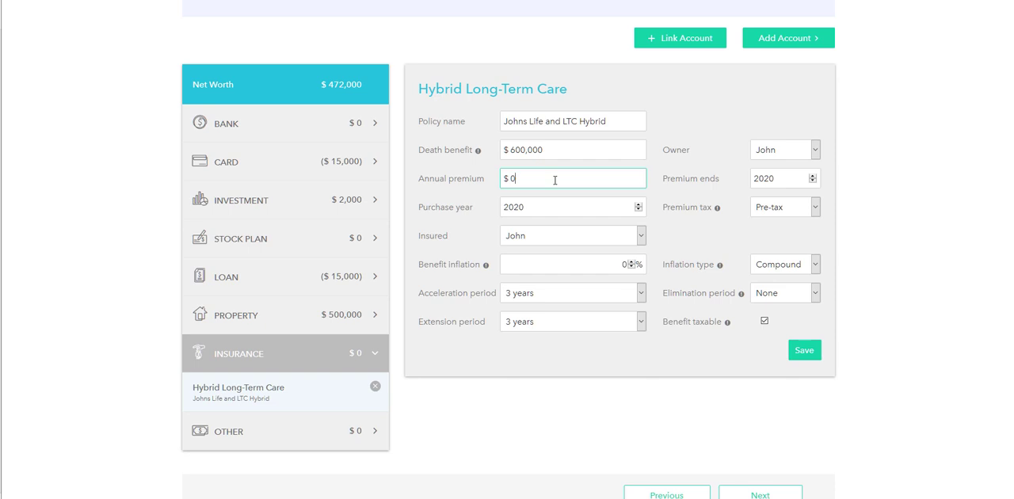
pyautogui.press('BackSpace')
pyautogui.write('5500')
# Set the policy's benefit inflation to 3% and its acceleration period to 4 years
pyautogui.click(632, 262)
pyautogui.moveTo(486, 267)
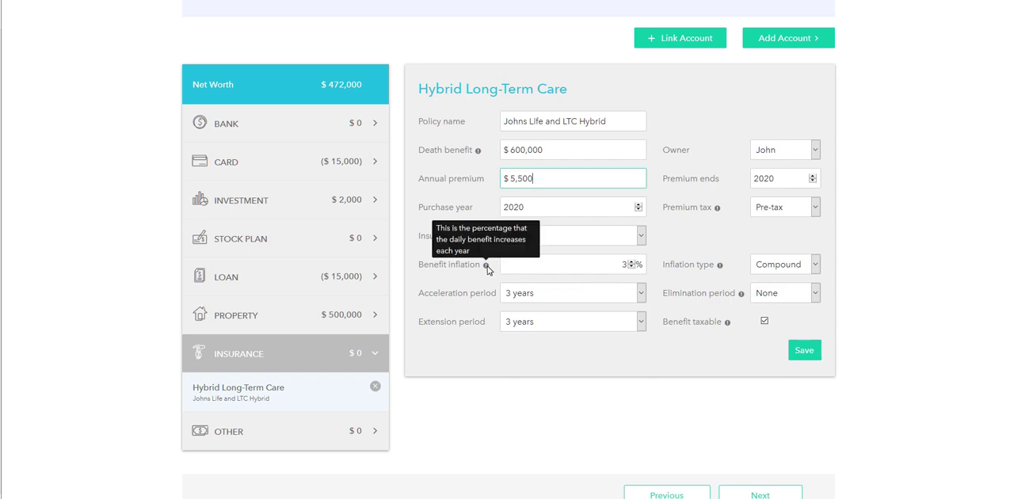
pyautogui.click(641, 295)
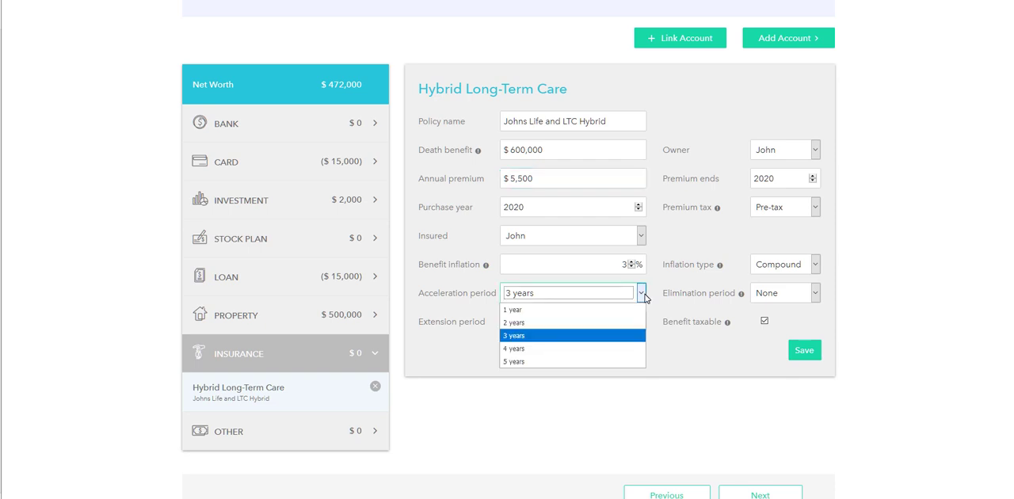
pyautogui.click(642, 295)
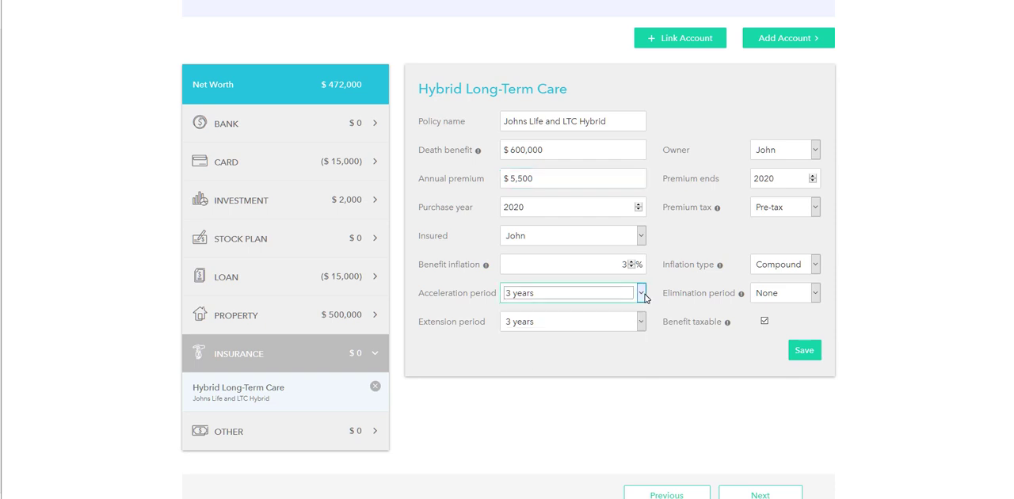
pyautogui.click(527, 296)
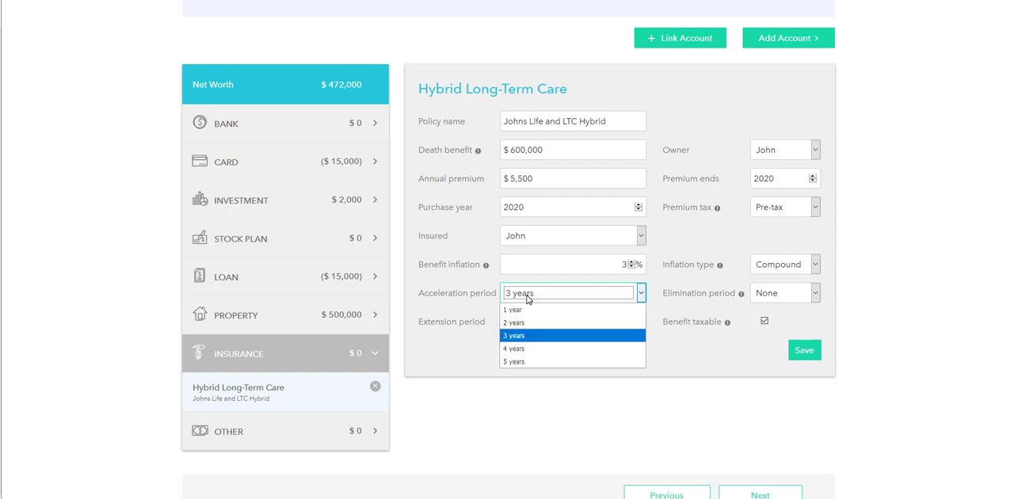
pyautogui.click(529, 350)
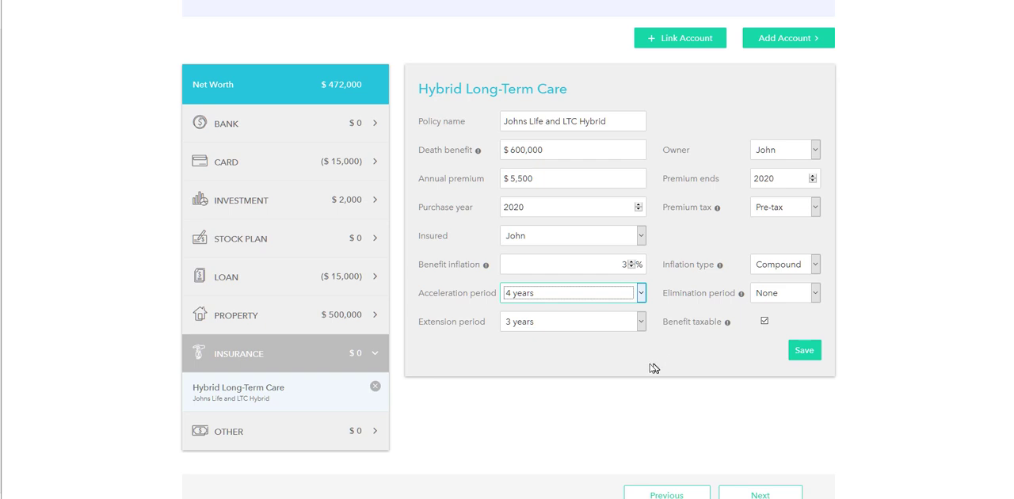
# Set the policy's extension period to 5 years and its premium end year to 2070
pyautogui.click(571, 323)
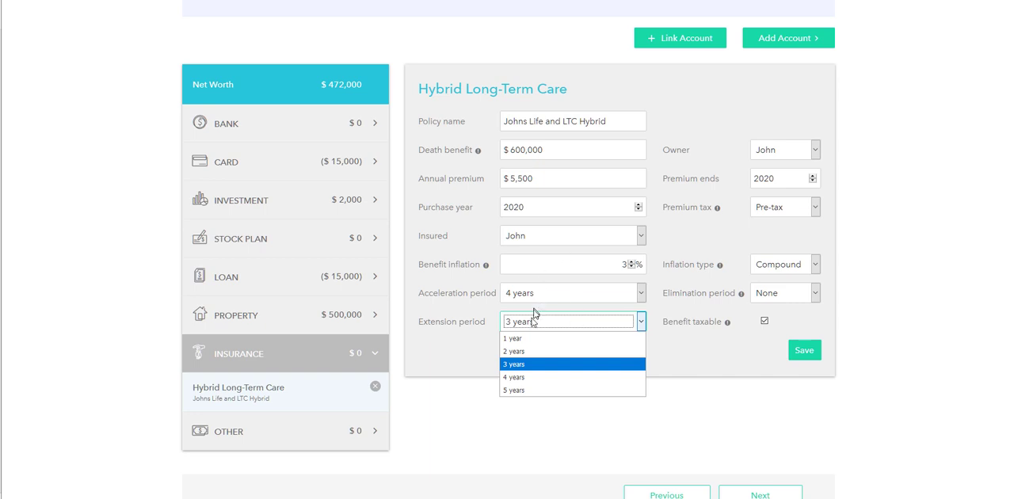
pyautogui.click(516, 389)
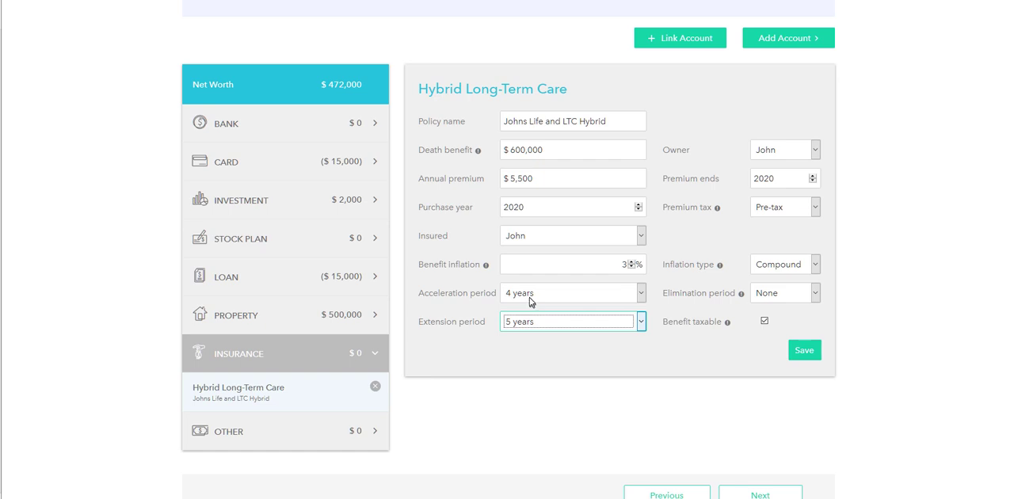
pyautogui.click(786, 181)
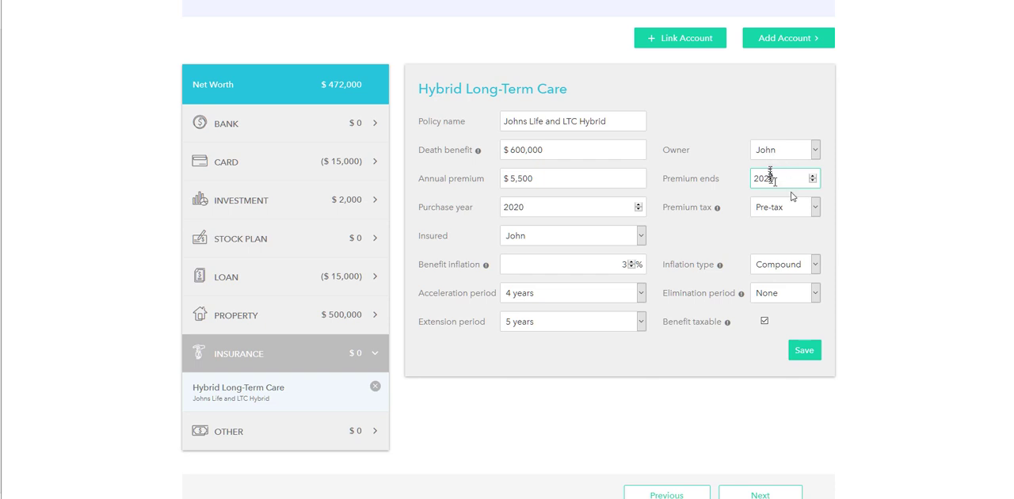
pyautogui.press('BackSpace')
pyautogui.press('BackSpace')
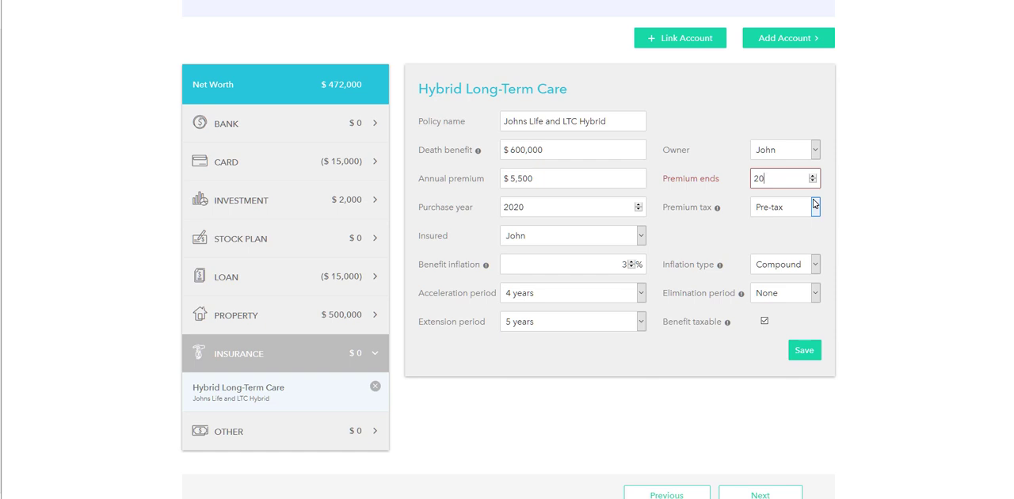
pyautogui.write('0')
# Check the explanation of premium tax and set the policy's premium tax treatment to After-tax
pyautogui.click(774, 210)
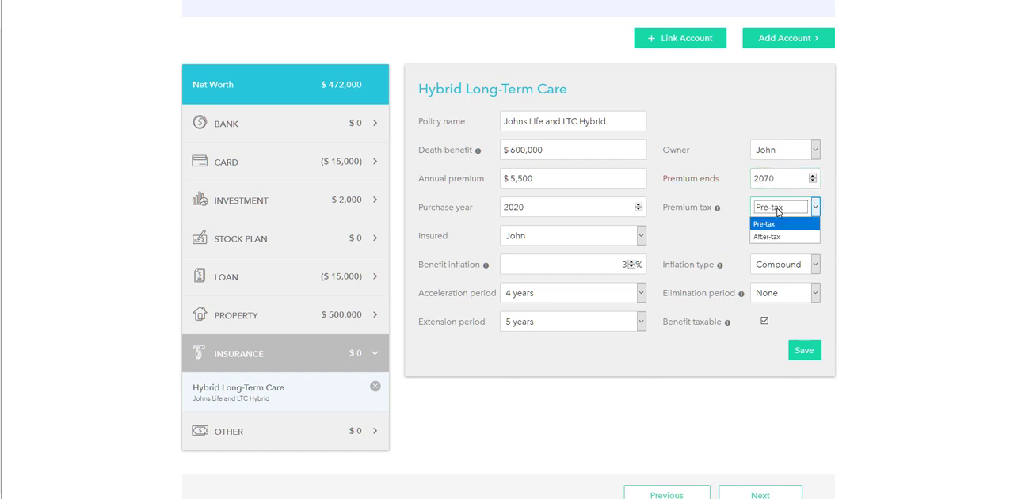
pyautogui.moveTo(718, 211)
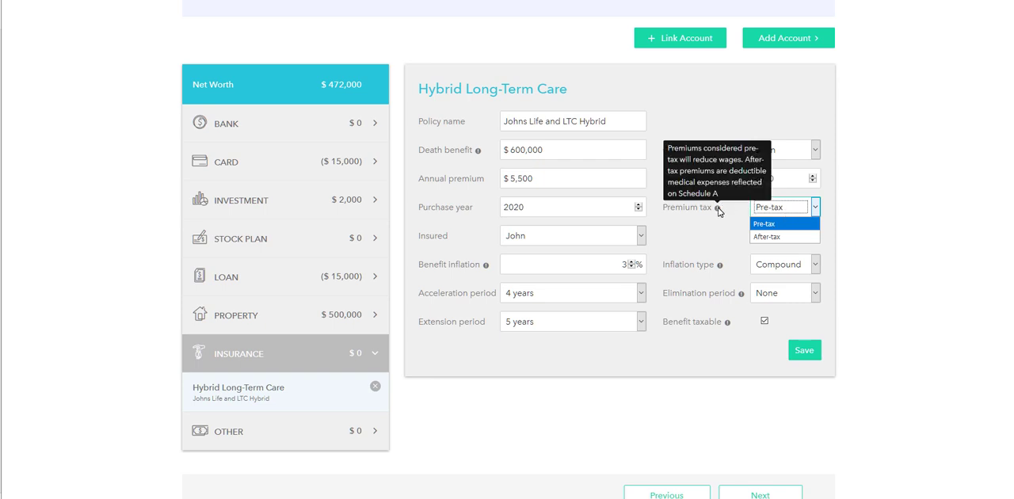
pyautogui.click(971, 254)
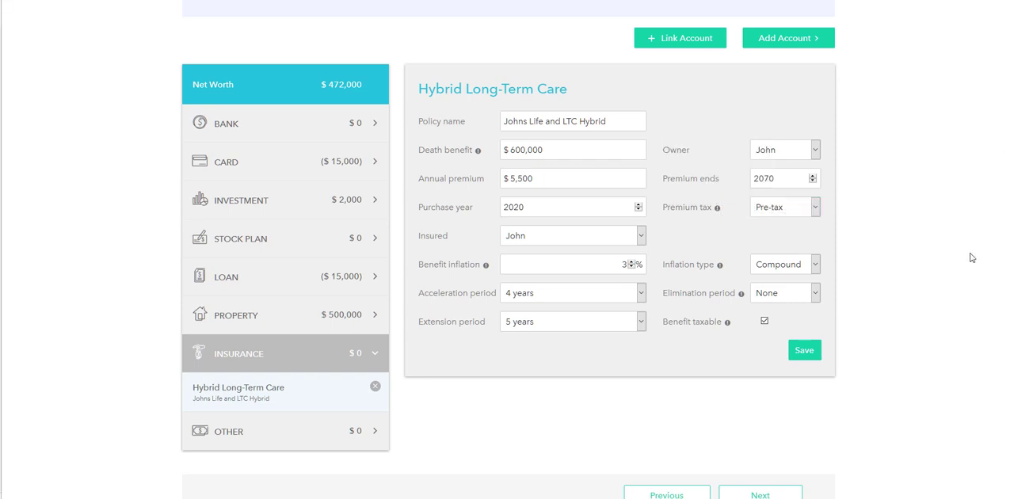
pyautogui.click(775, 209)
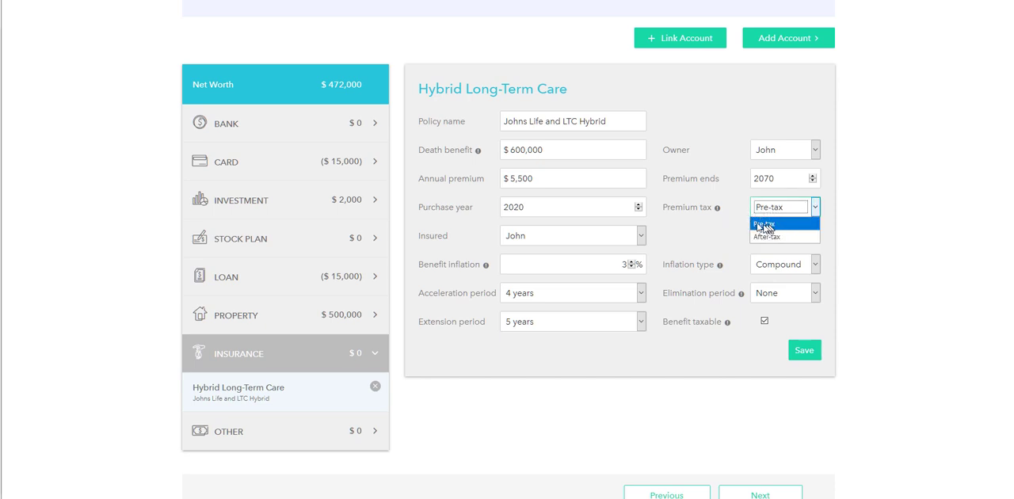
pyautogui.moveTo(718, 211)
pyautogui.click(767, 236)
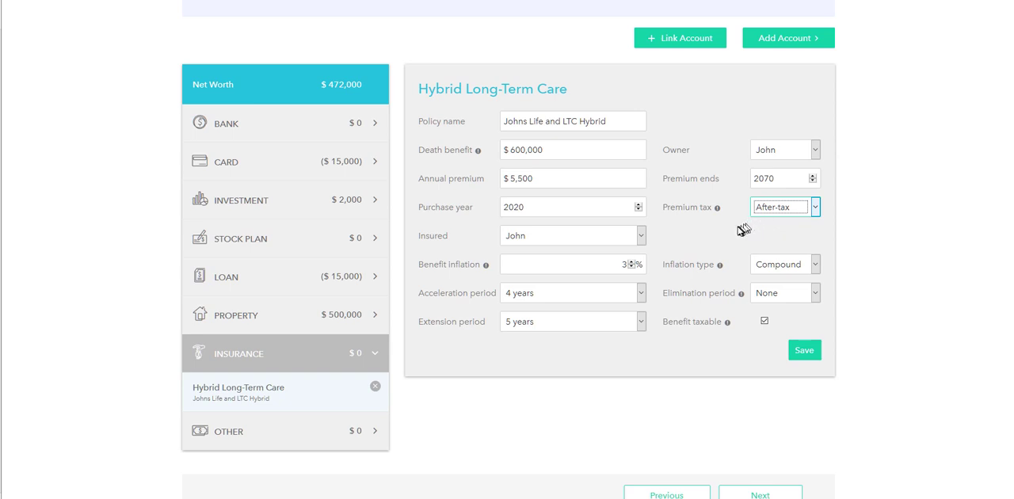
# Review the inflation type explanation and the available inflation types for the policy
pyautogui.scroll(-1, 740, 223)
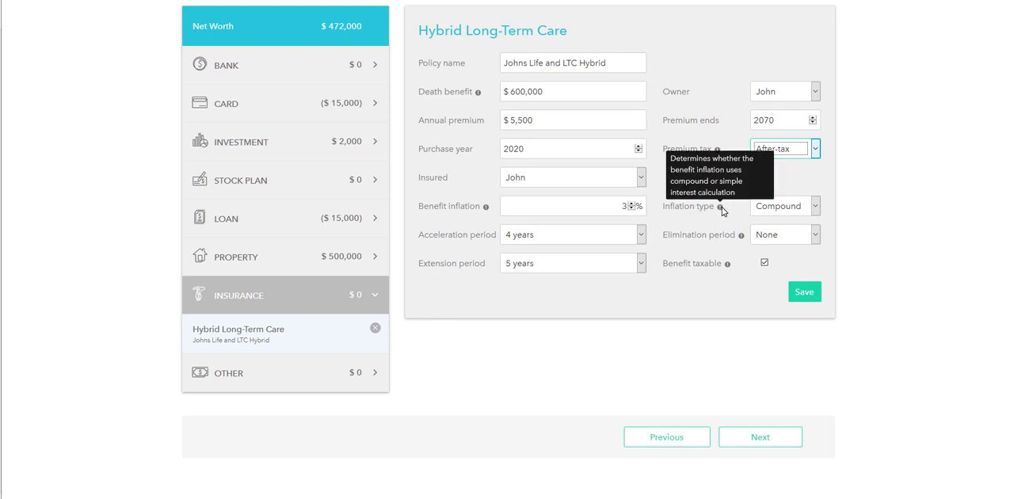
pyautogui.click(779, 207)
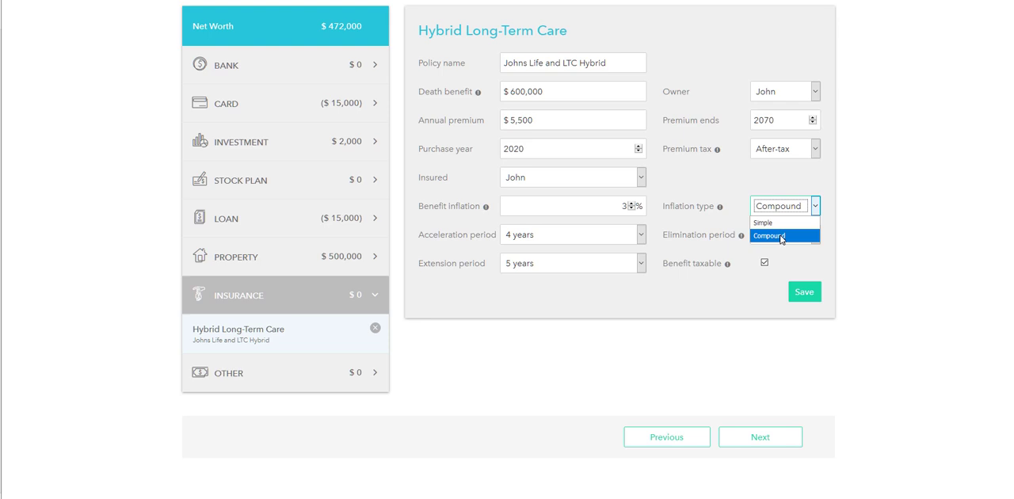
pyautogui.click(783, 261)
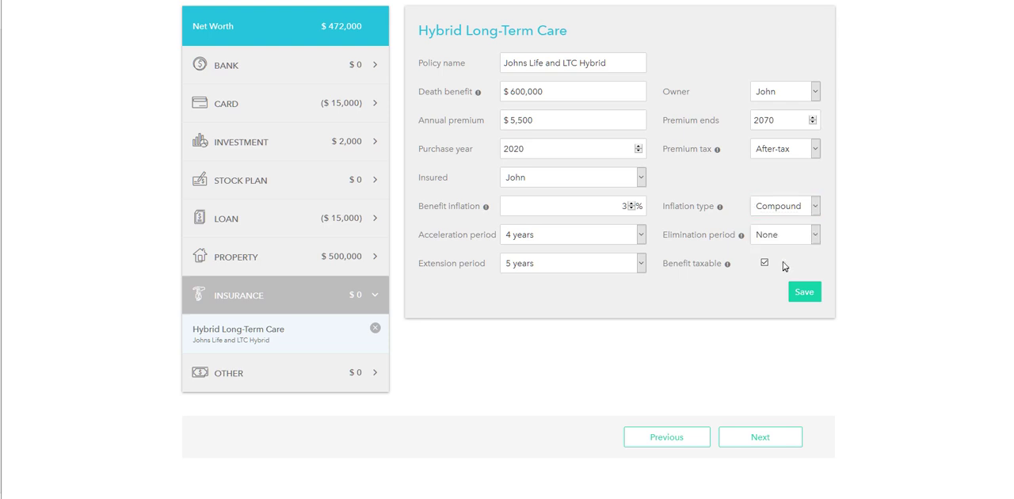
# Set the policy's elimination period to 90 days and check the explanation of Benefit taxable
pyautogui.click(792, 235)
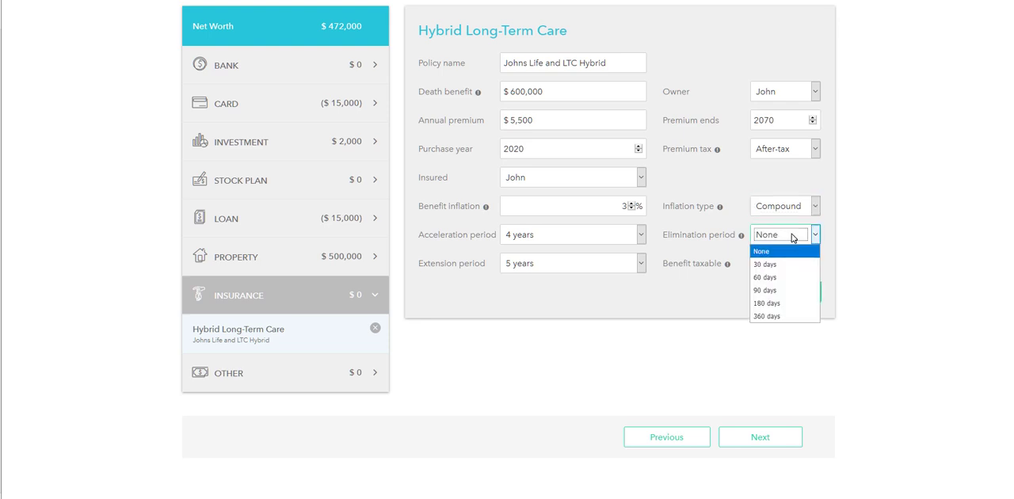
pyautogui.click(789, 290)
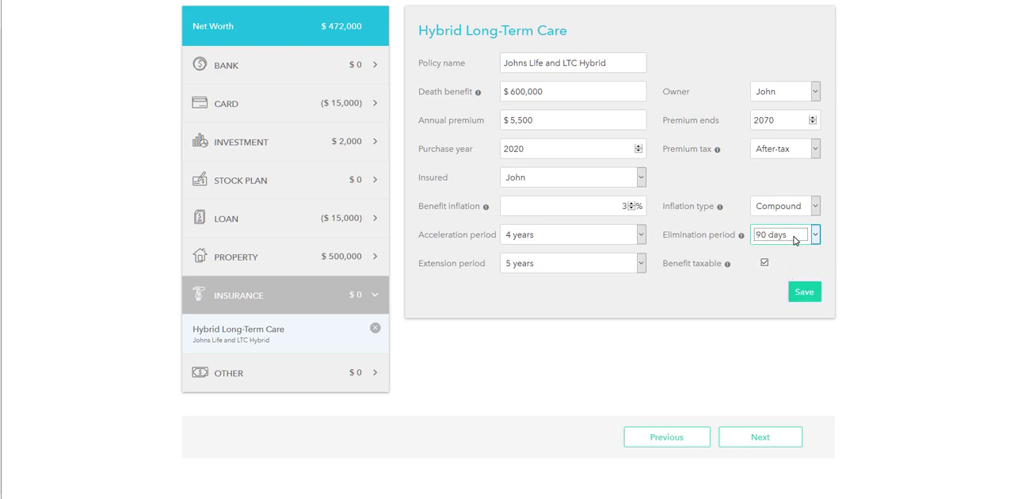
pyautogui.moveTo(727, 267)
# Try the Pre-tax premium treatment with the benefit marked non-taxable, and restore After-tax with a taxable benefit
pyautogui.click(772, 150)
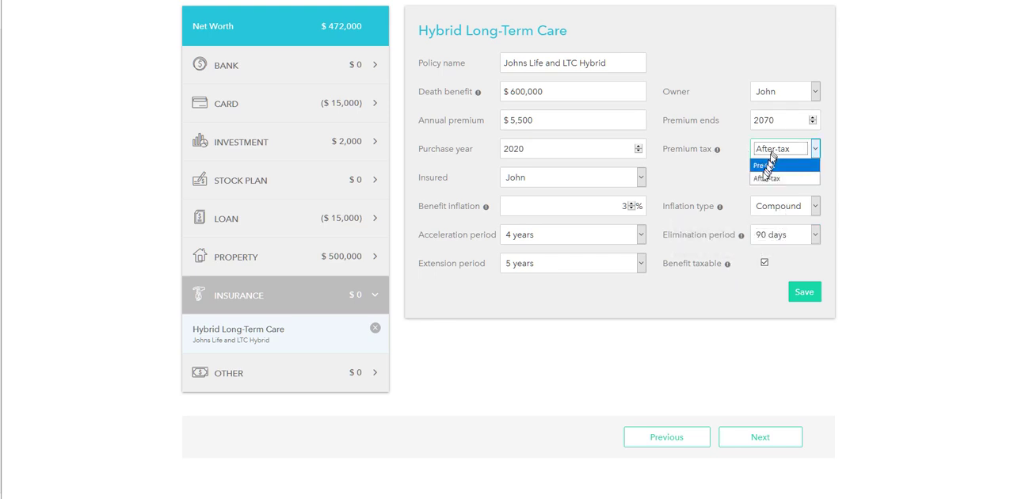
pyautogui.click(766, 168)
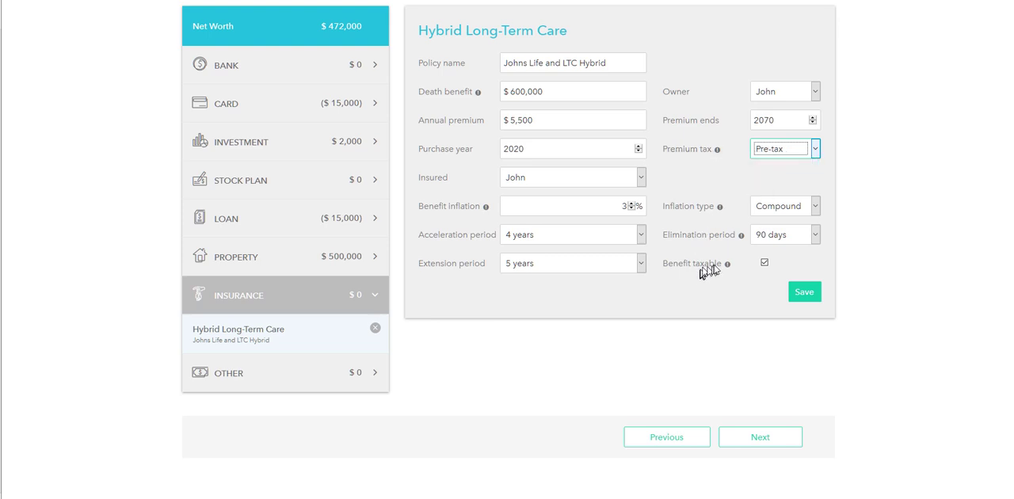
pyautogui.click(760, 264)
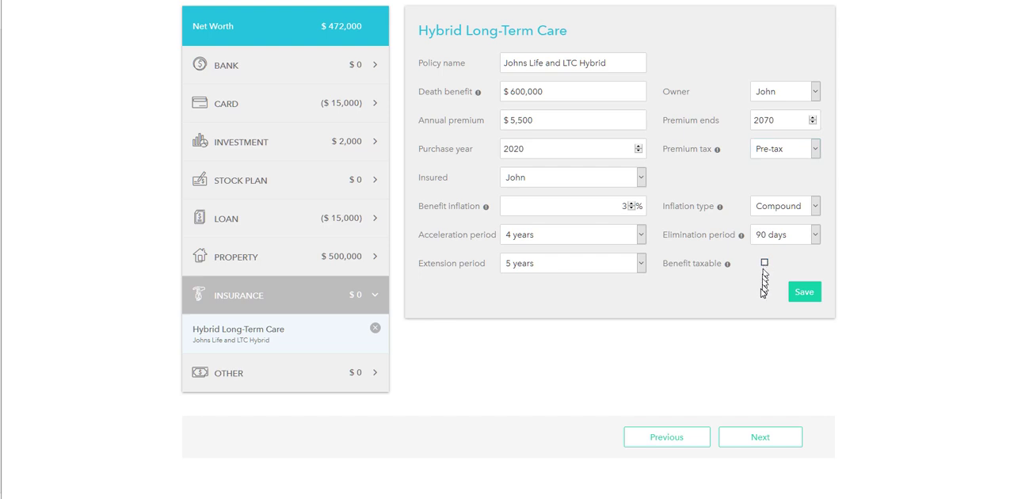
pyautogui.click(764, 262)
pyautogui.click(786, 151)
pyautogui.click(779, 178)
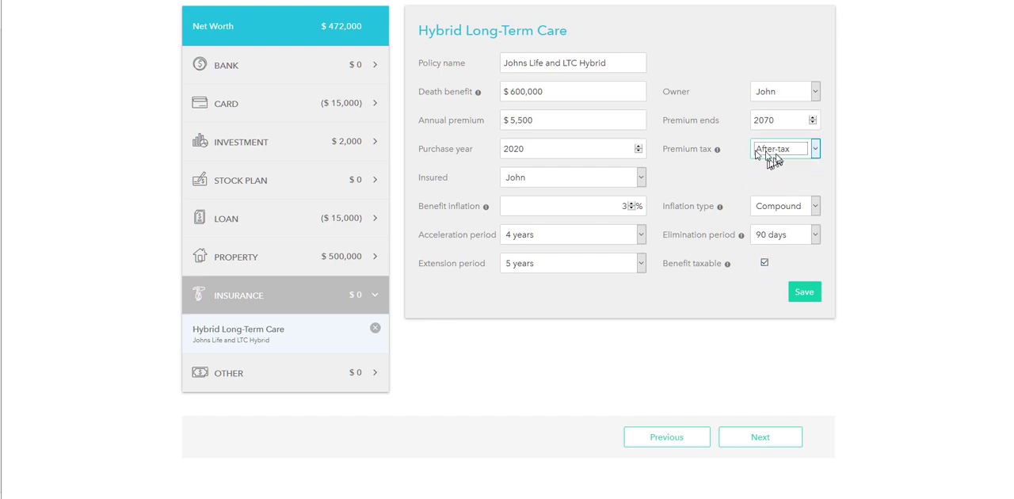
# Mark the policy's benefit as not taxable and save the hybrid long-term care policy
pyautogui.click(764, 263)
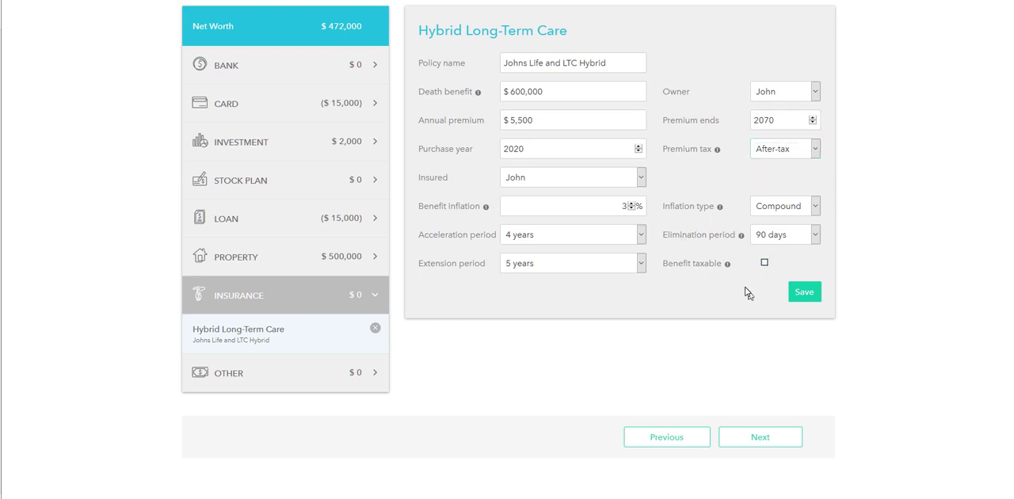
pyautogui.click(811, 294)
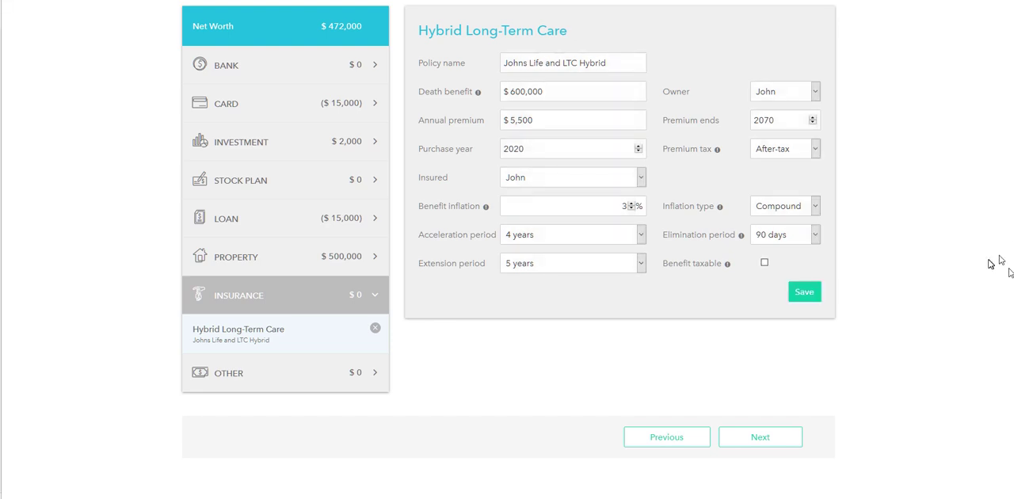
# Add a new account of the type Other to the net worth list
pyautogui.click(212, 380)
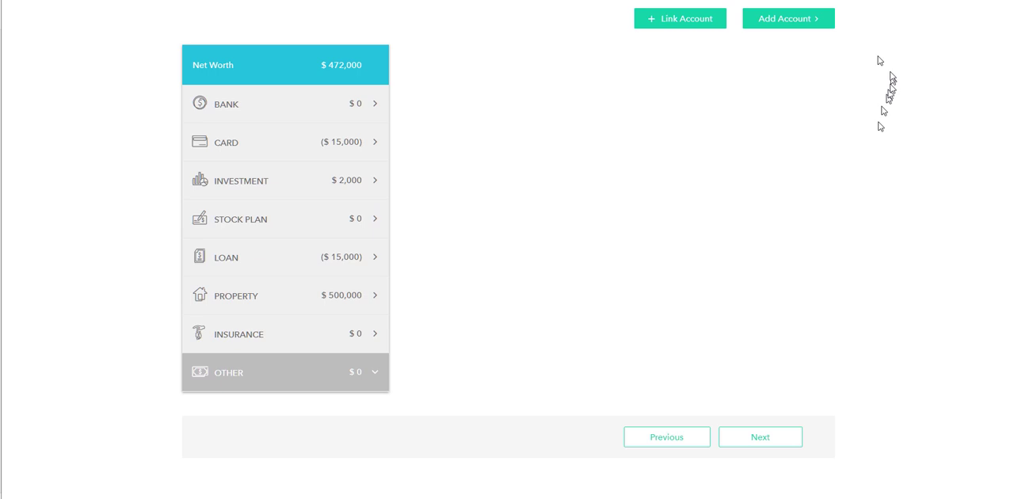
pyautogui.click(805, 24)
pyautogui.moveTo(748, 149)
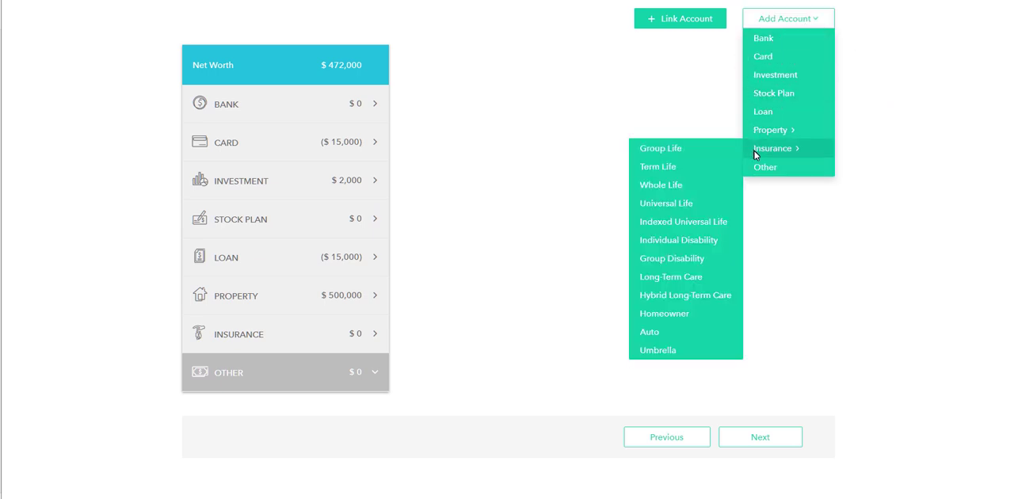
pyautogui.moveTo(789, 131)
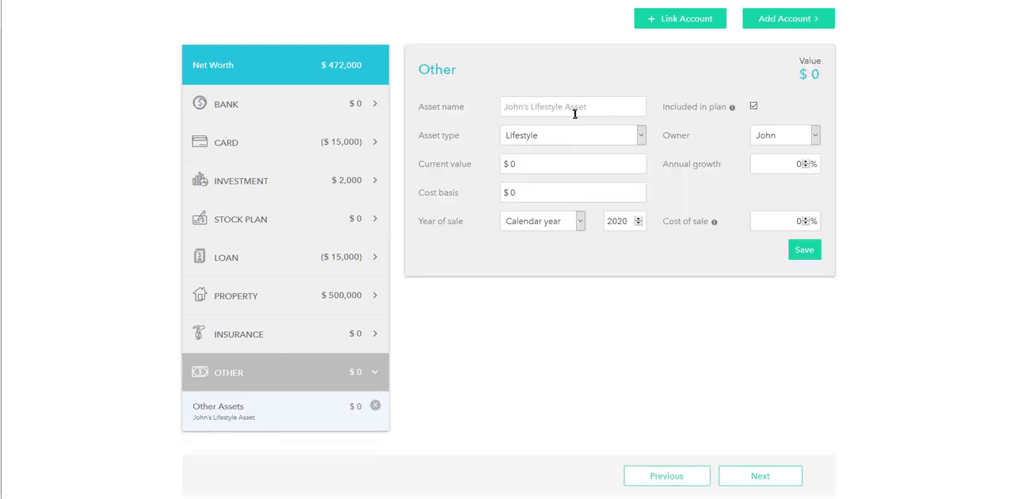
# Name the new asset Widget Company #9
pyautogui.click(575, 111)
pyautogui.scroll(-1, 990, 171)
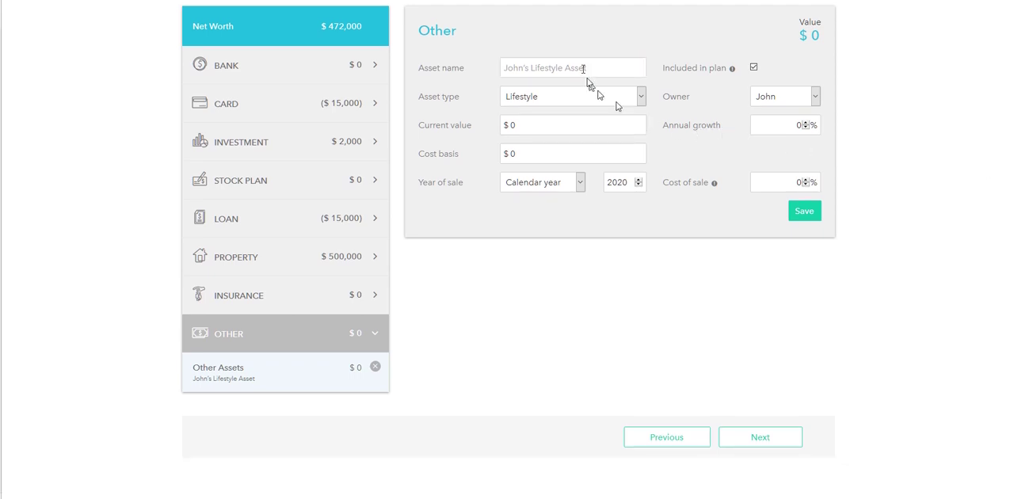
pyautogui.write('Wid')
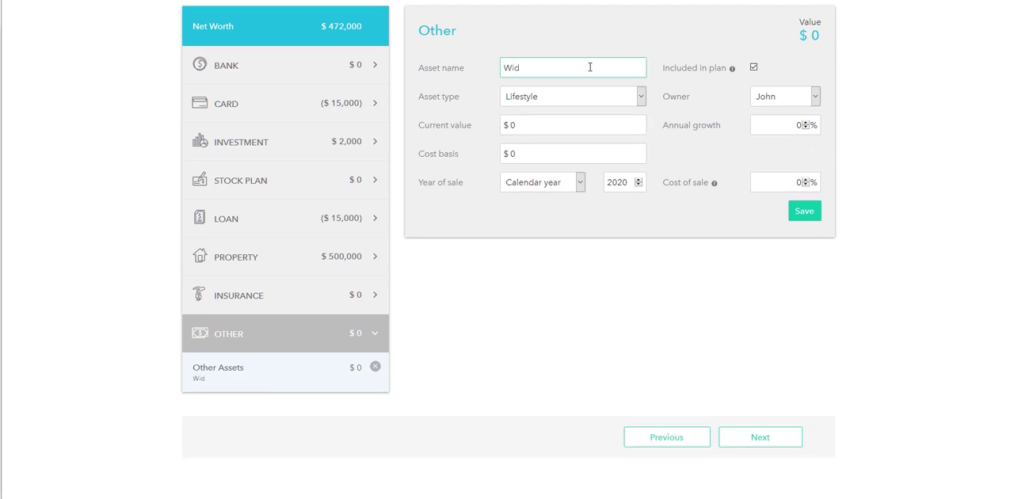
pyautogui.write('get Company #9')
# Keep the asset type as Lifestyle and rename the asset RV
pyautogui.click(533, 99)
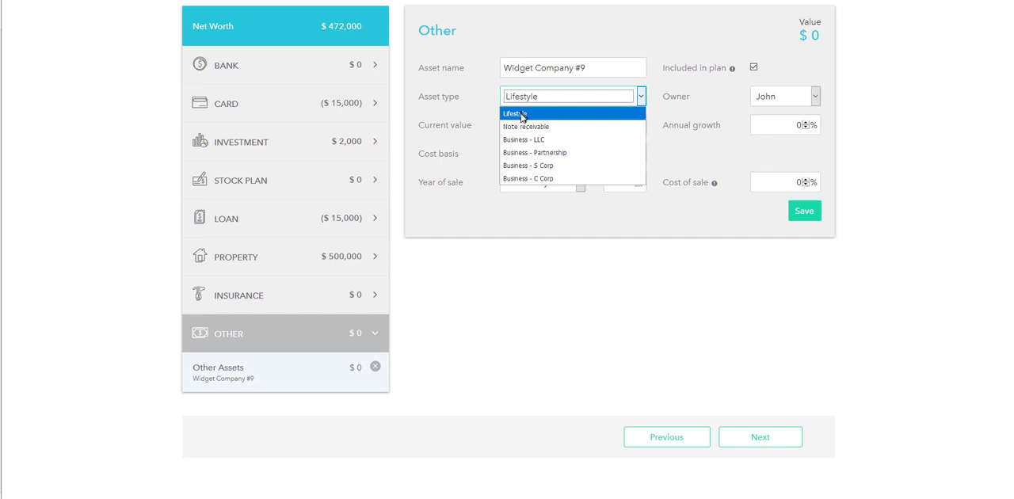
pyautogui.click(516, 116)
pyautogui.moveTo(599, 69); pyautogui.dragTo(470, 54)
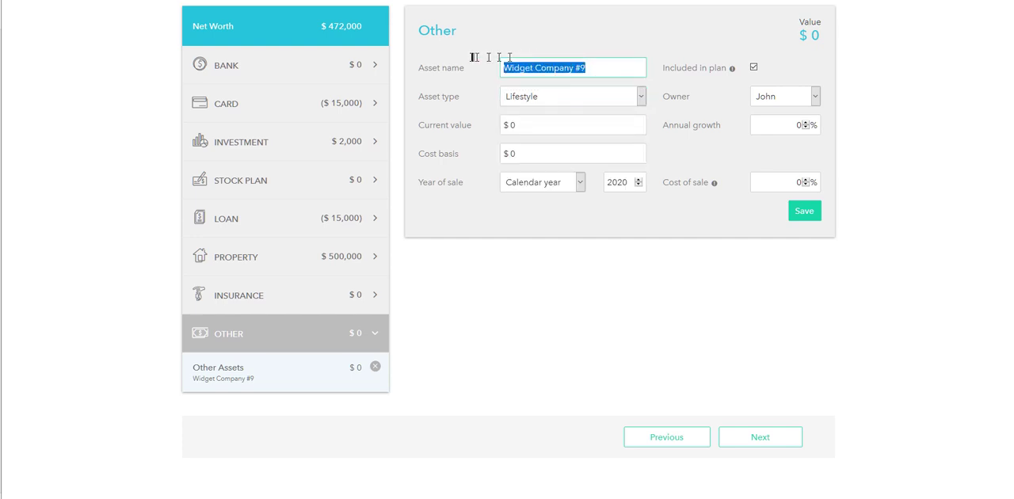
pyautogui.write('RV')
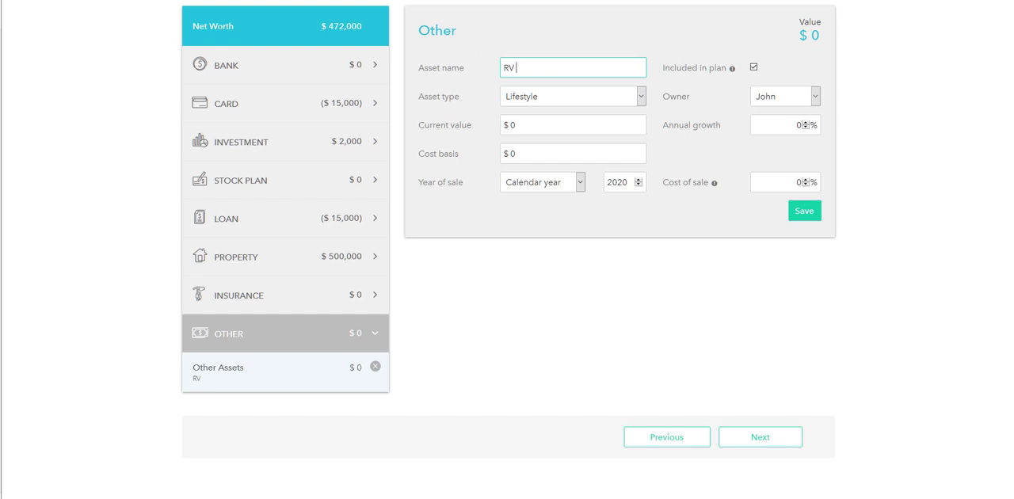
# Set the RV's current value to $100,000 and its annual growth to -5%
pyautogui.click(563, 125)
pyautogui.press('BackSpace')
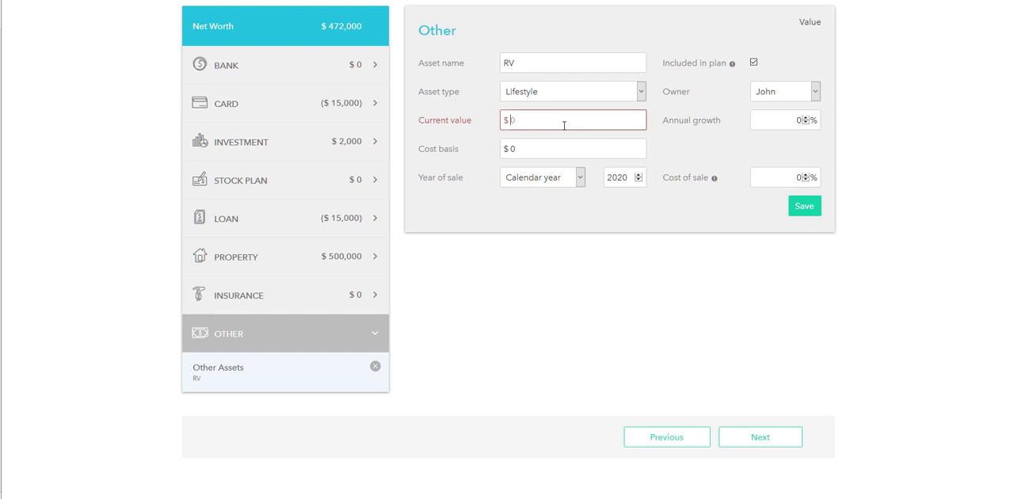
pyautogui.write('1000000')
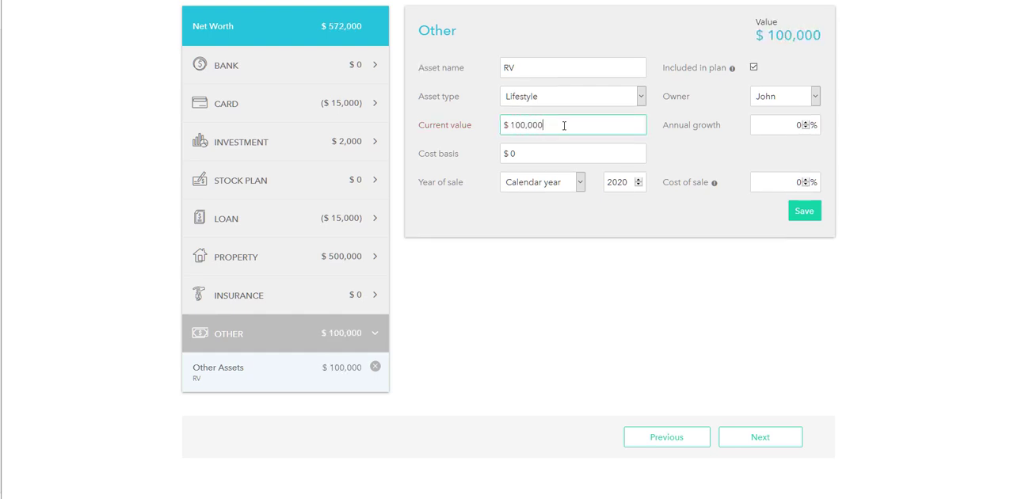
pyautogui.press('Tab')
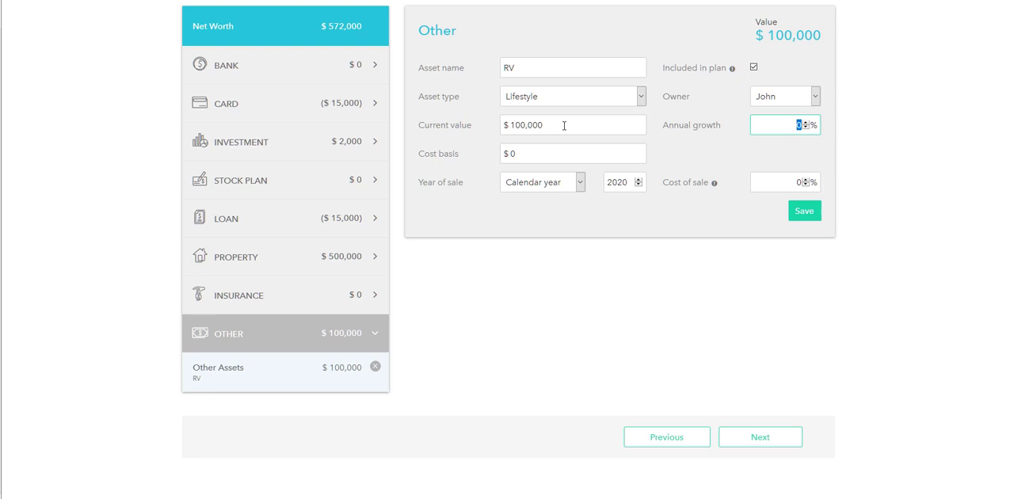
pyautogui.write('-5')
# Set the RV's cost basis to $125,000 and save the asset
pyautogui.press('Tab')
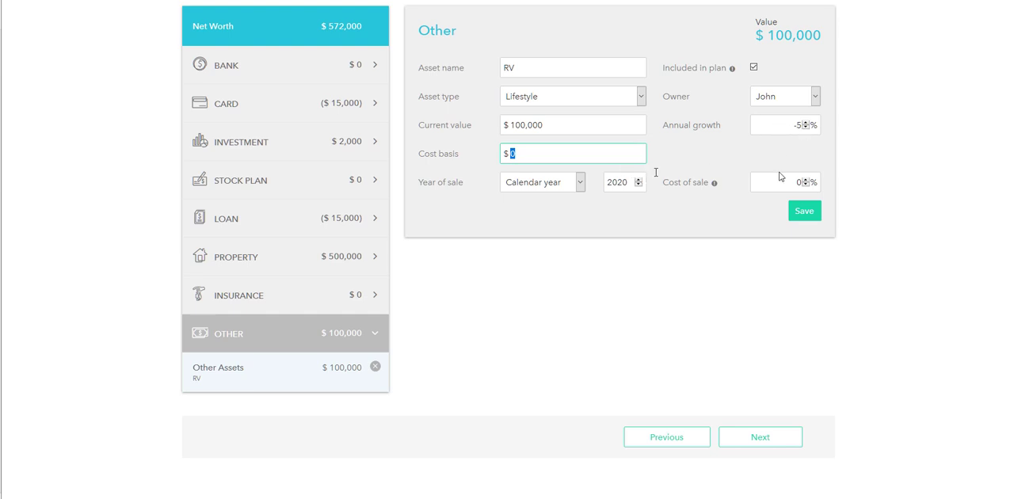
pyautogui.write('125000')
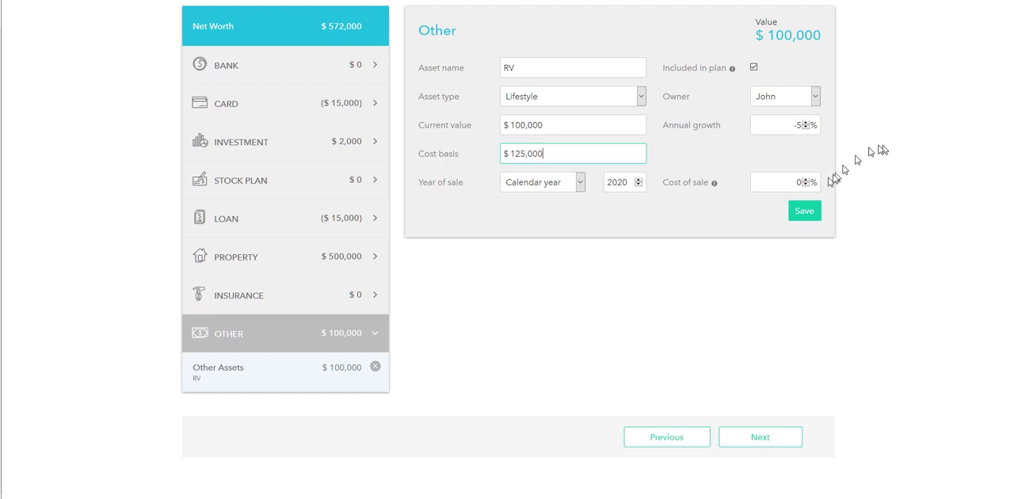
pyautogui.click(547, 124)
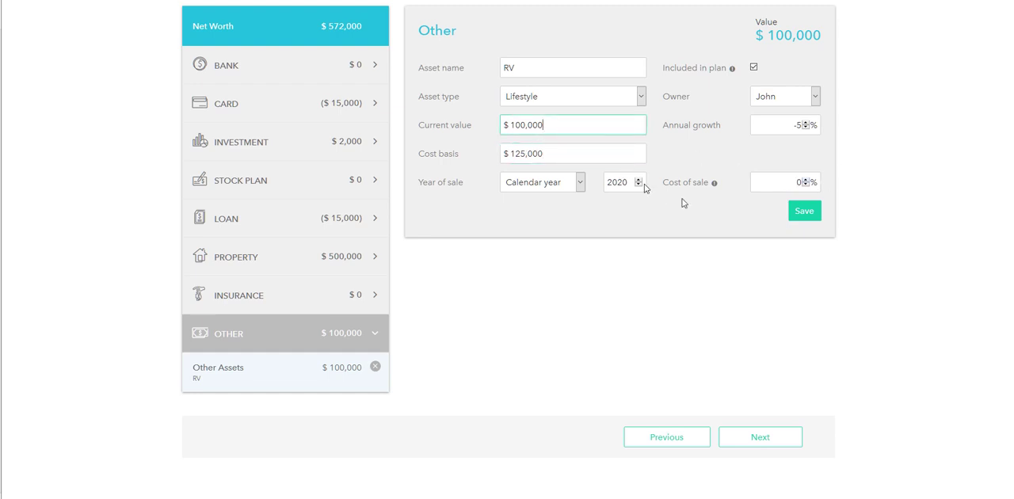
pyautogui.click(803, 210)
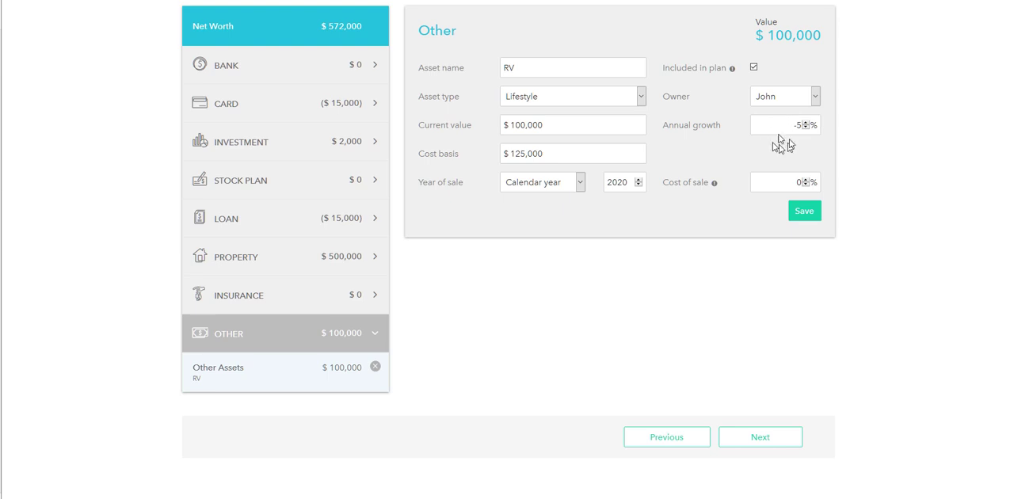
pyautogui.click(754, 70)
pyautogui.click(806, 214)
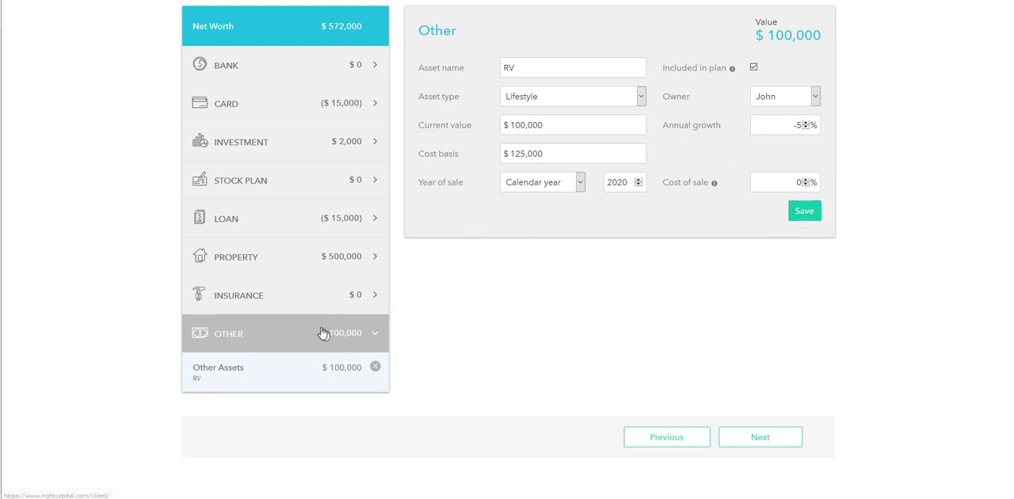
# Add another Other asset, naming it with the client's first name in possessive form followed by "Wdiget Company #9"
pyautogui.click(385, 333)
pyautogui.click(781, 22)
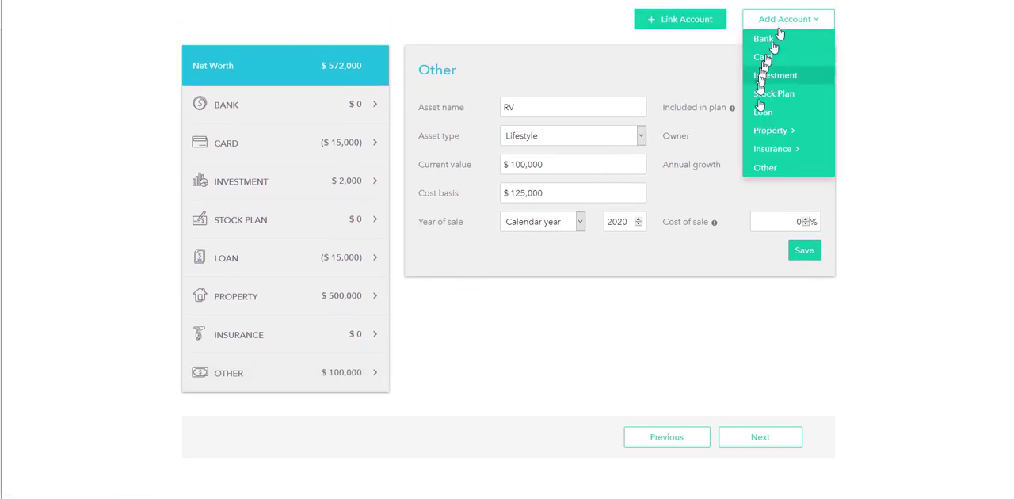
pyautogui.click(765, 166)
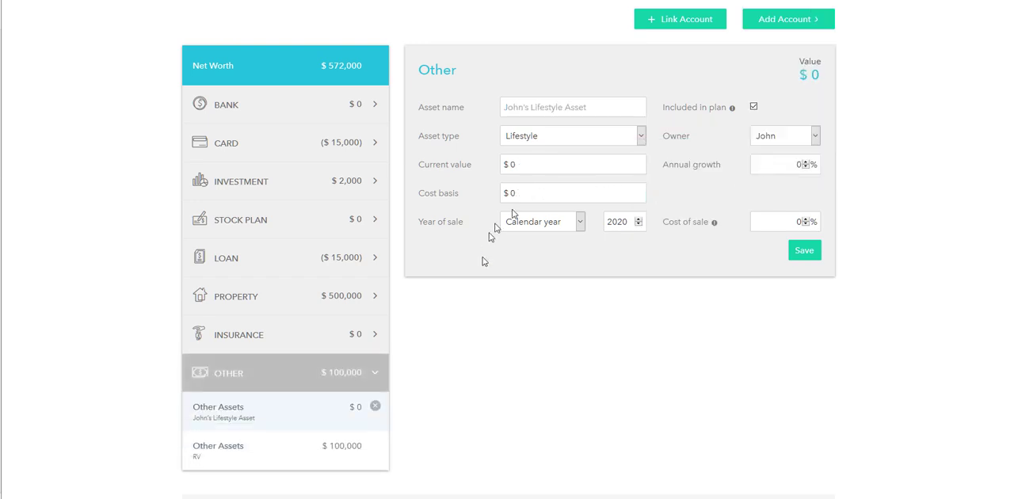
pyautogui.click(567, 108)
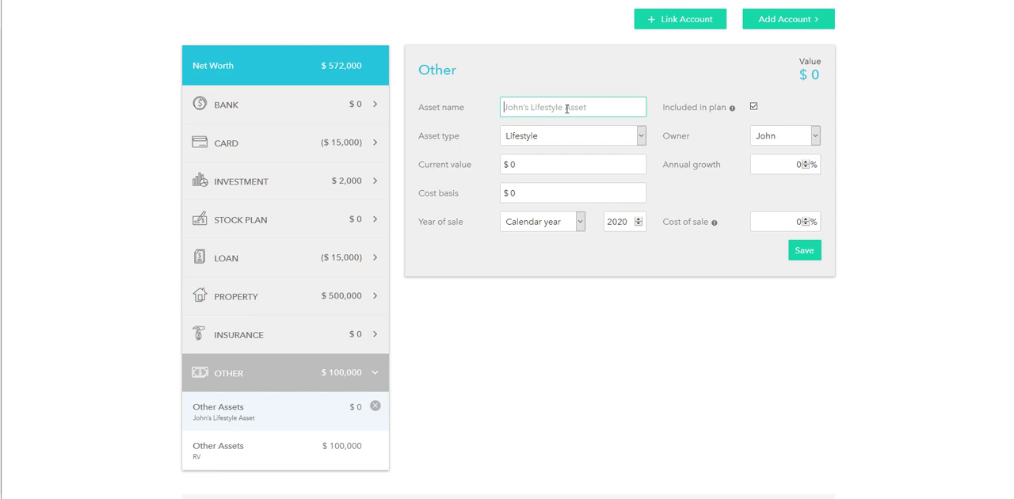
pyautogui.write('Johns Wdiget Company')
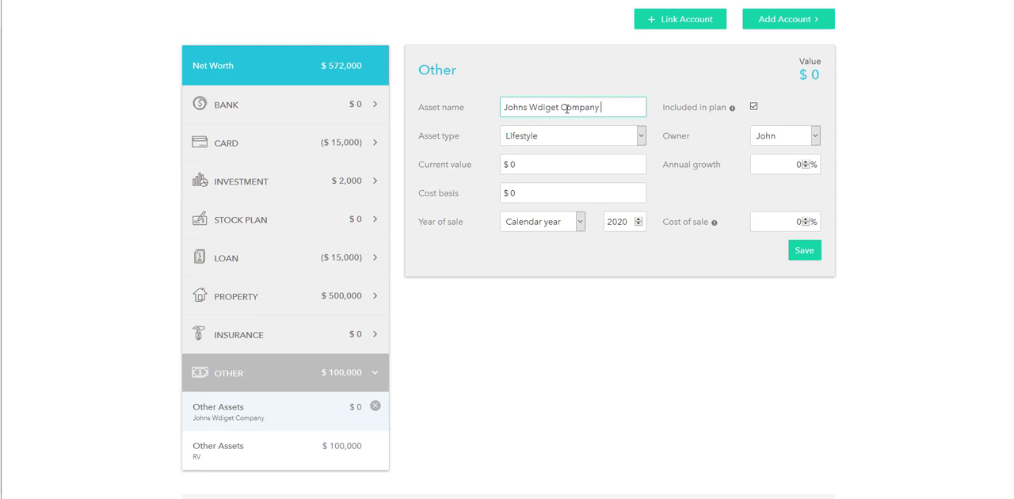
pyautogui.write(' #9')
# Set the company's asset type to Business - S Corp and its current value to $100,000
pyautogui.click(536, 137)
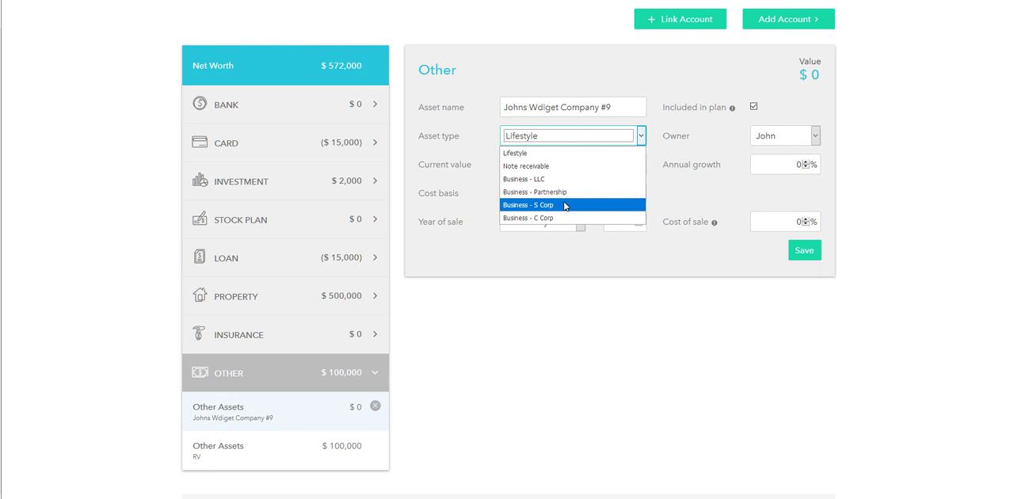
pyautogui.click(564, 205)
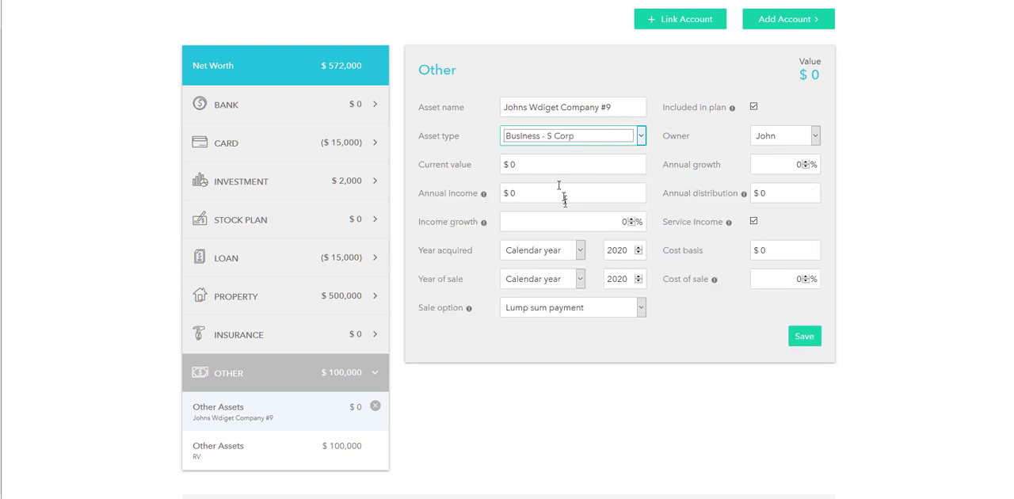
pyautogui.click(552, 165)
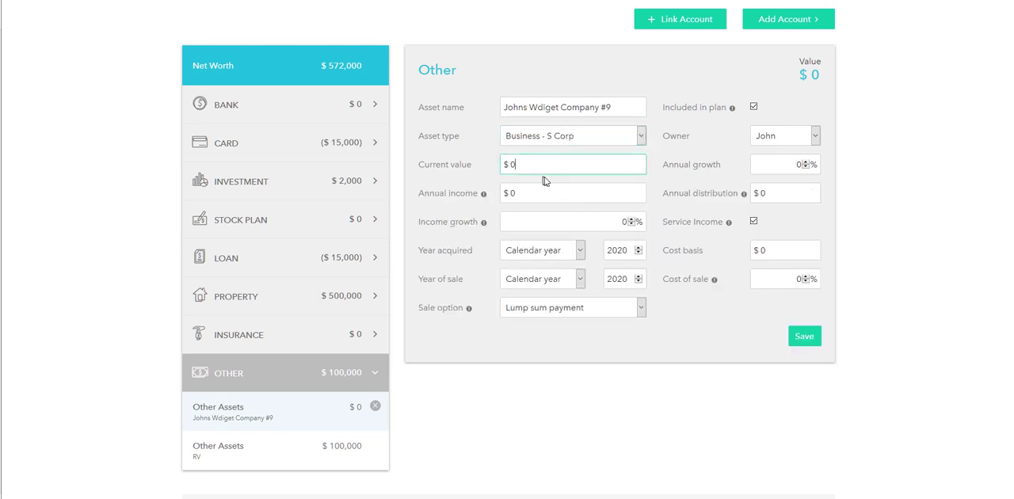
pyautogui.press('BackSpace')
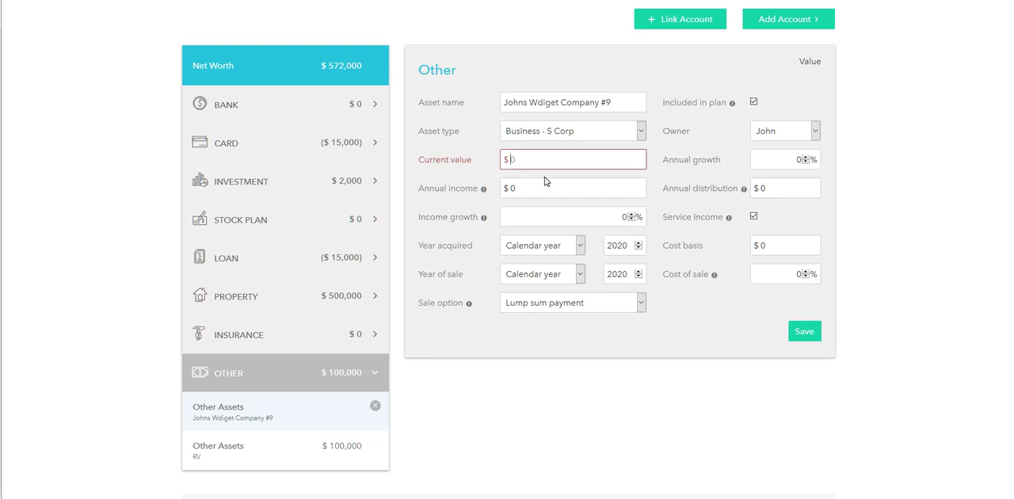
pyautogui.write('1000000')
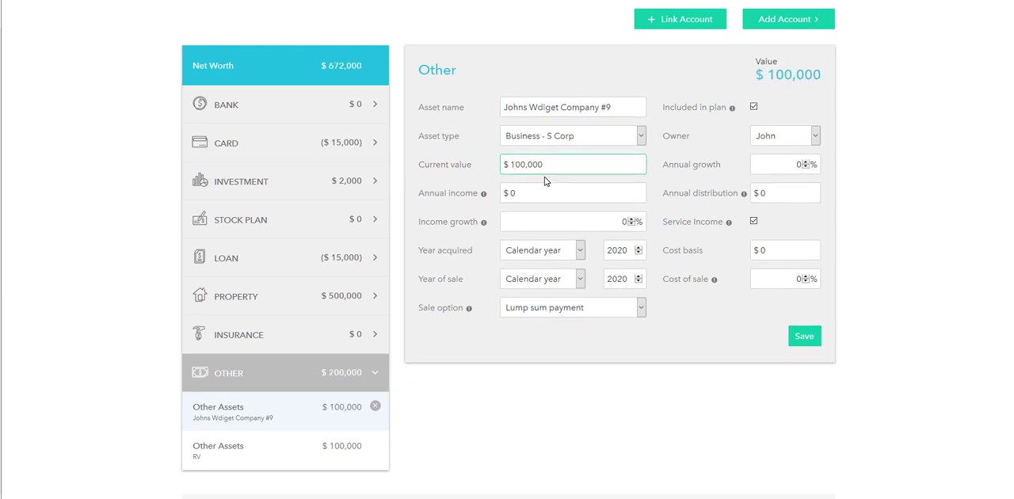
# Set the company's annual growth to 5% and its annual income to $15,000
pyautogui.press('Tab')
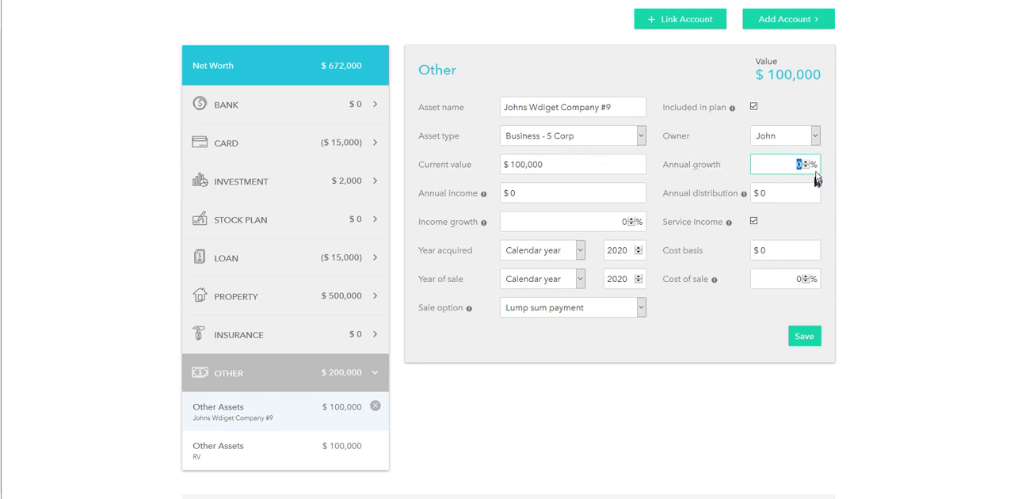
pyautogui.write('5')
pyautogui.click(560, 195)
pyautogui.press('BackSpace')
pyautogui.write('15000')
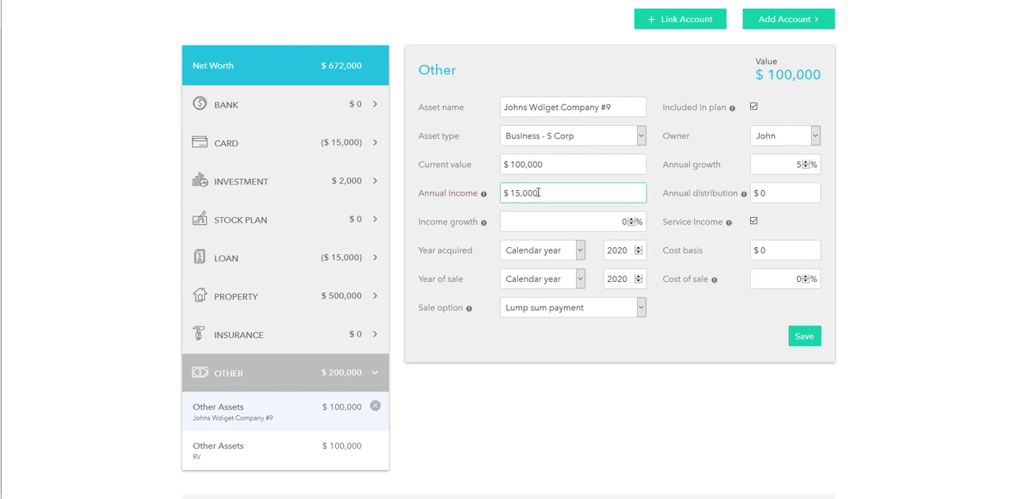
# Set the company's annual distribution to $5,000 and read the field's help note
pyautogui.click(800, 197)
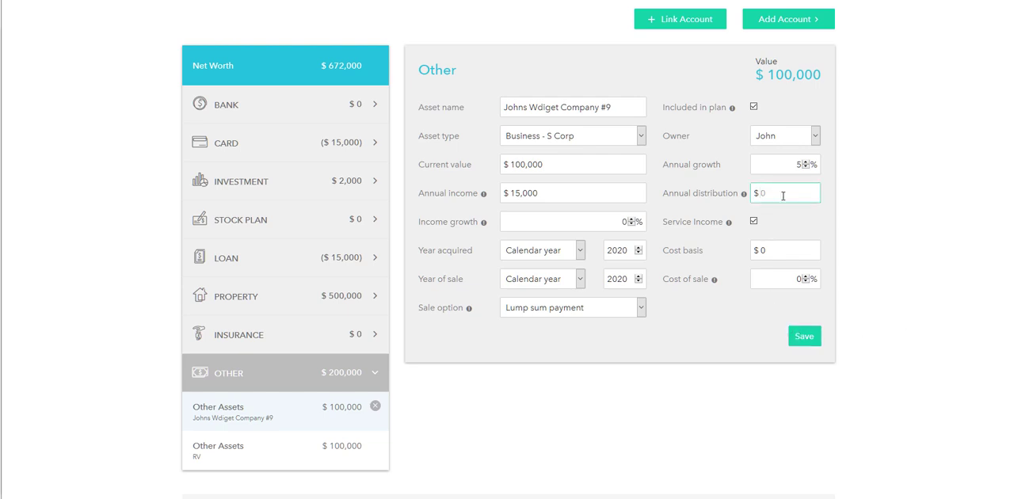
pyautogui.write('5000')
pyautogui.moveTo(663, 196); pyautogui.dragTo(741, 197)
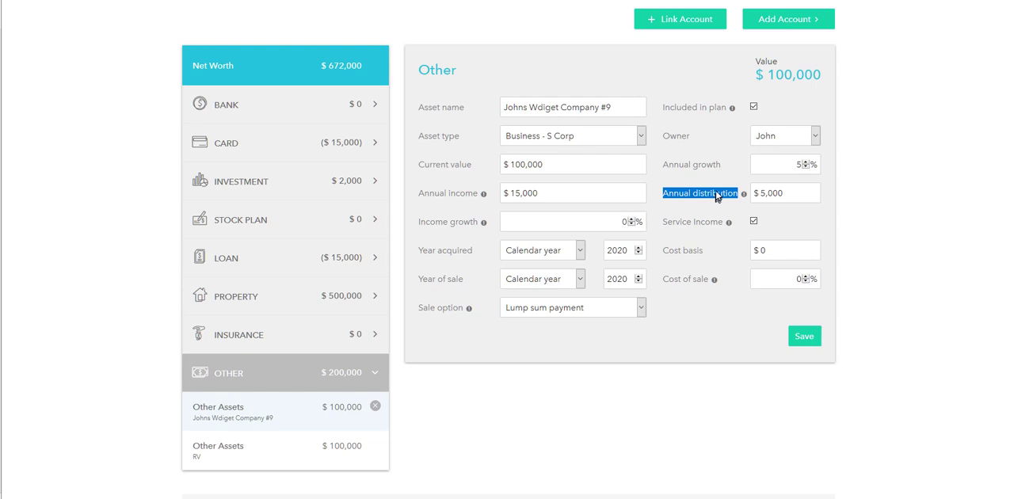
pyautogui.moveTo(745, 197)
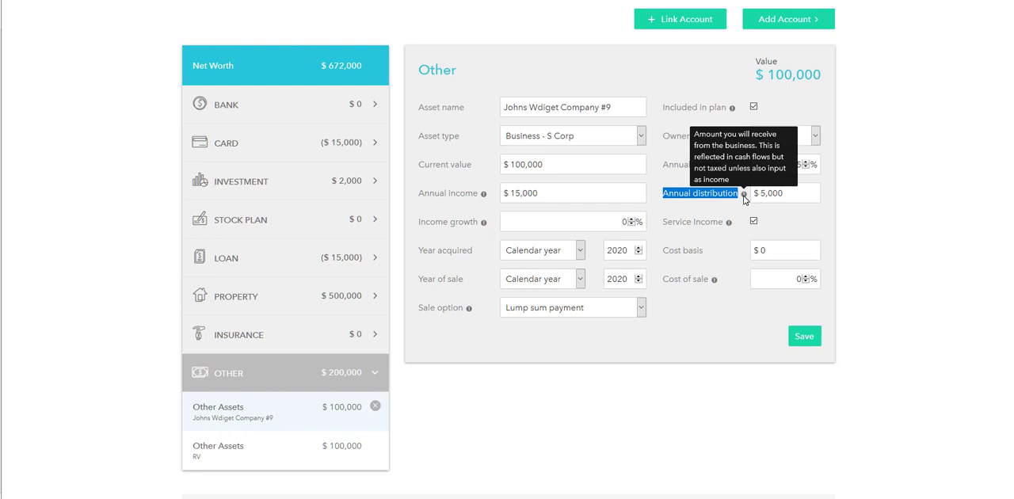
pyautogui.click(733, 210)
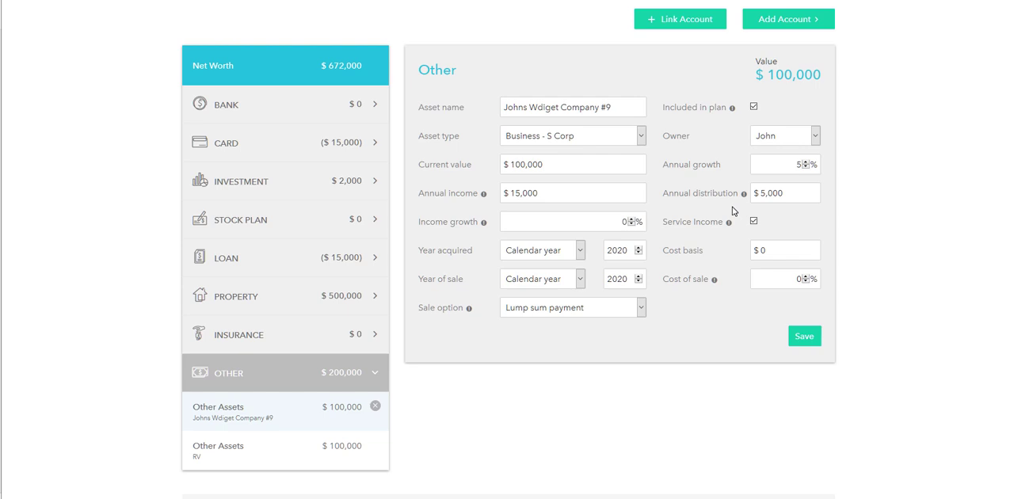
# Set the company's income growth to 2% and save the asset
pyautogui.scroll(3, 732, 210)
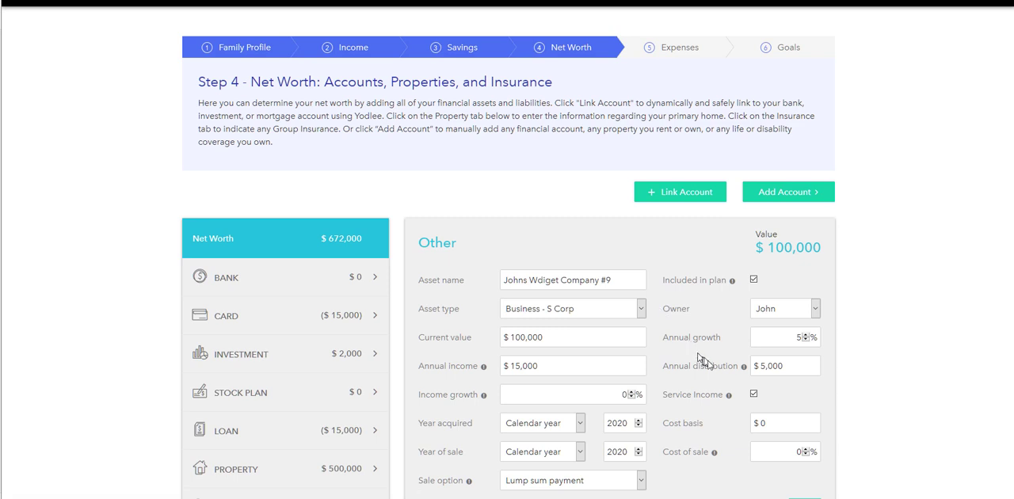
pyautogui.scroll(-2, 869, 367)
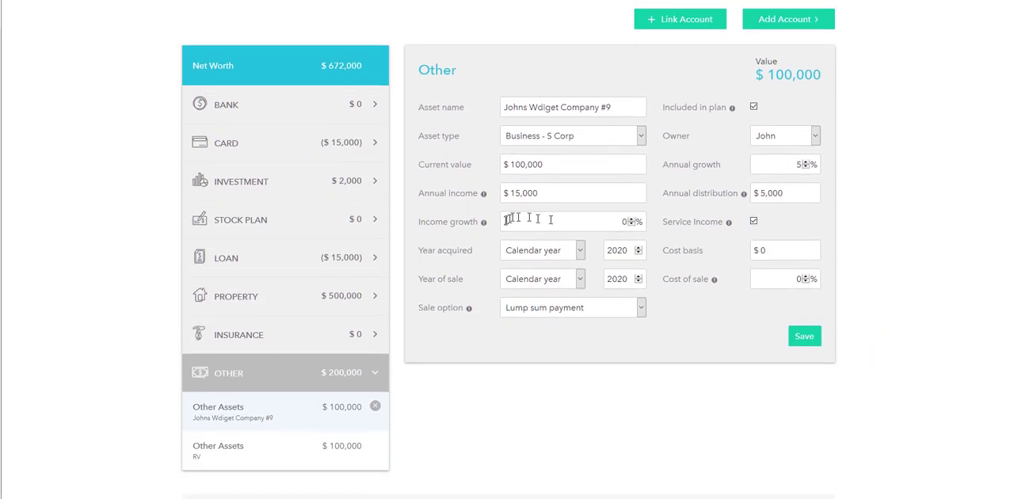
pyautogui.moveTo(610, 220); pyautogui.dragTo(633, 223)
pyautogui.write('2')
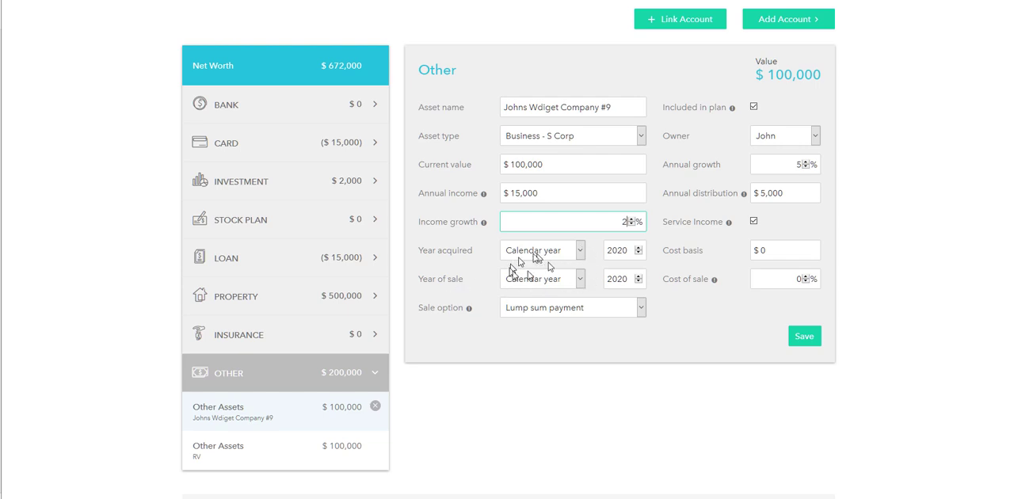
pyautogui.click(554, 309)
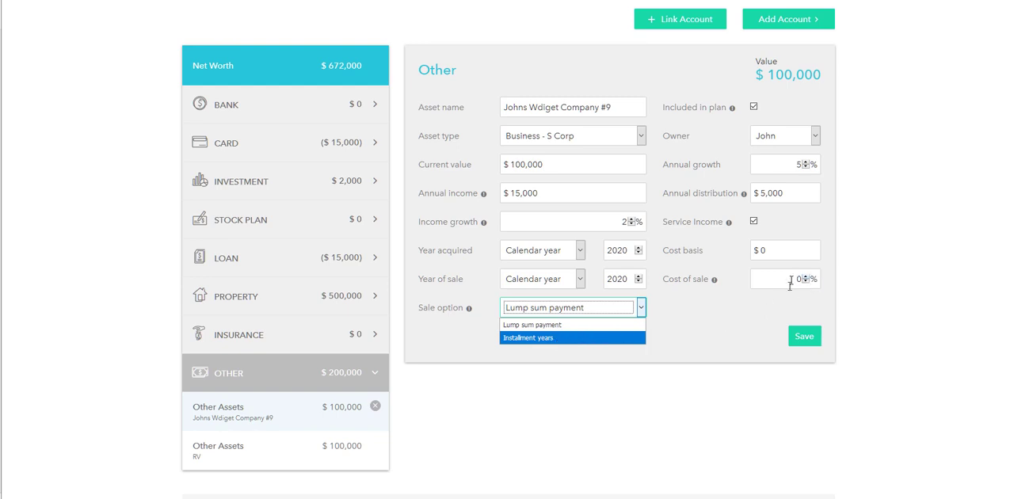
pyautogui.click(753, 309)
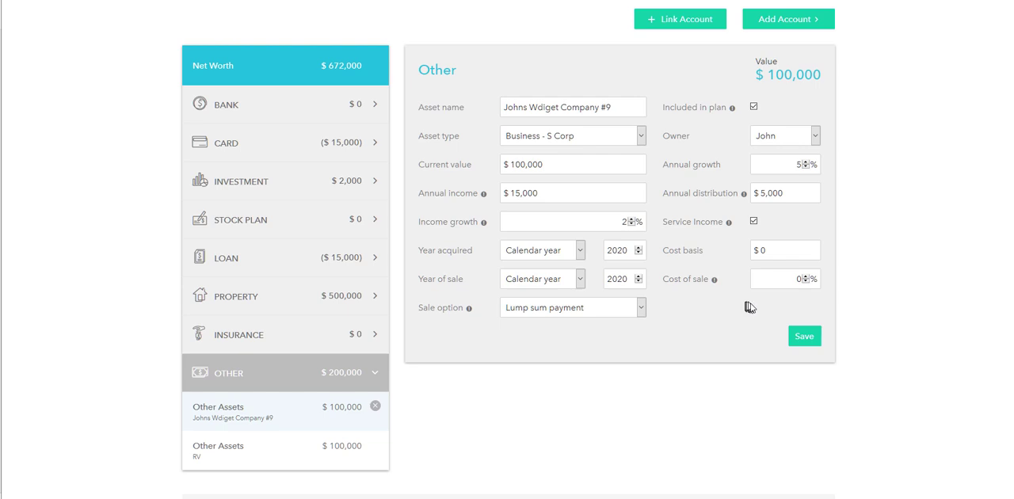
pyautogui.click(805, 339)
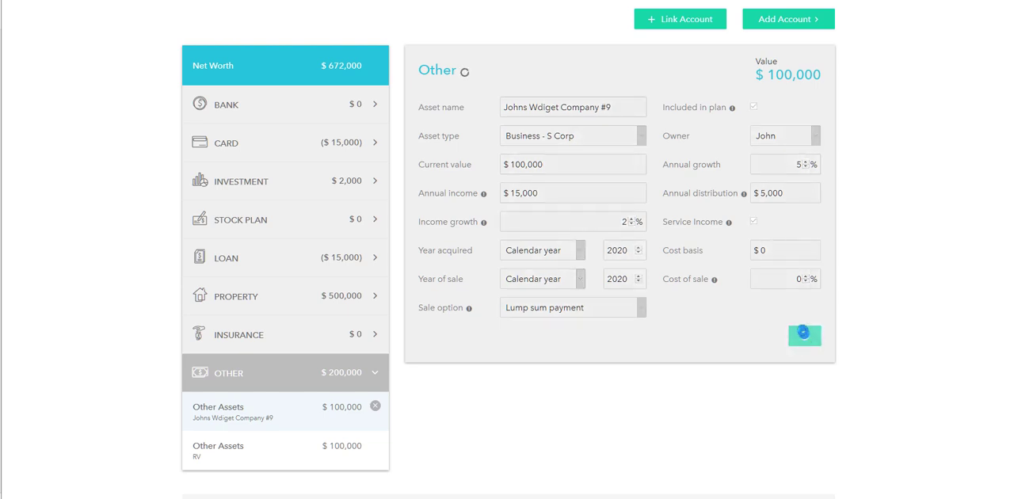
# Go to the Income step and open the client's self-employment income to review its annual amount and details
pyautogui.scroll(3, 805, 324)
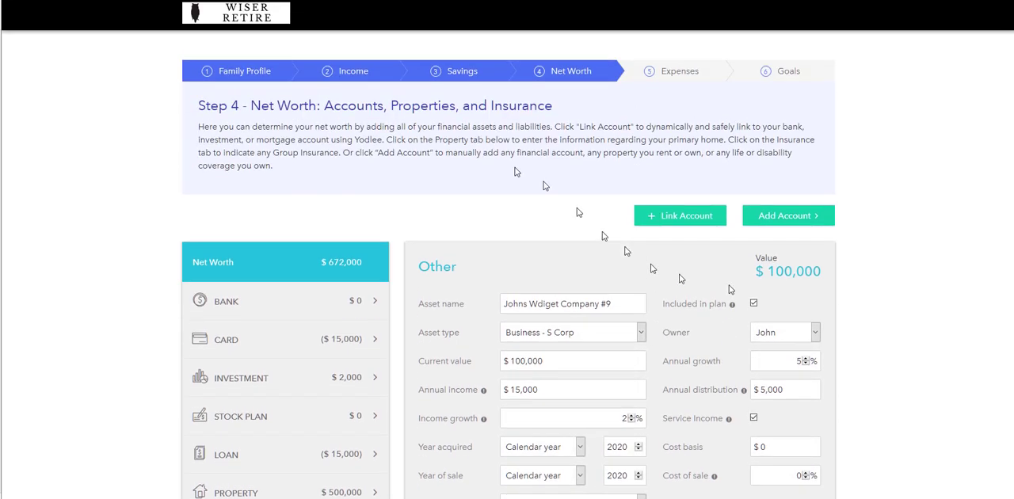
pyautogui.click(354, 72)
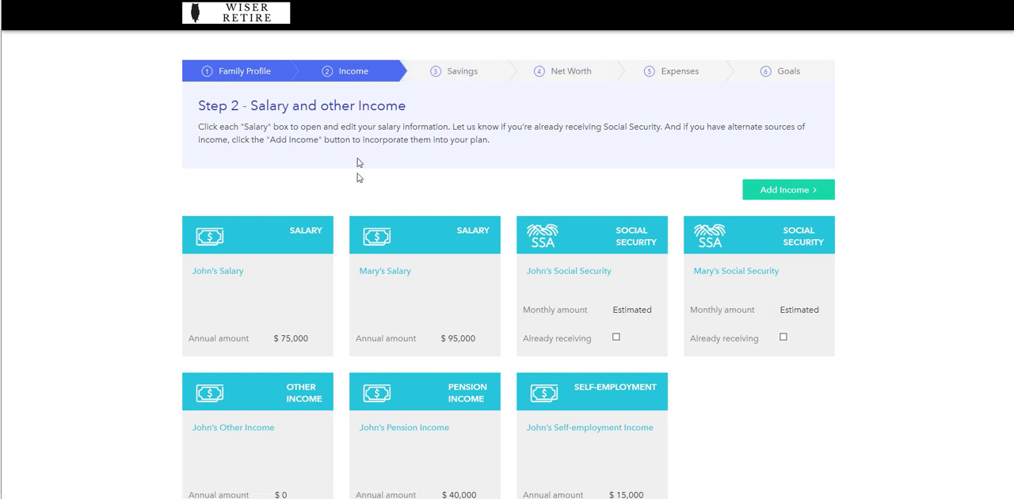
pyautogui.click(615, 388)
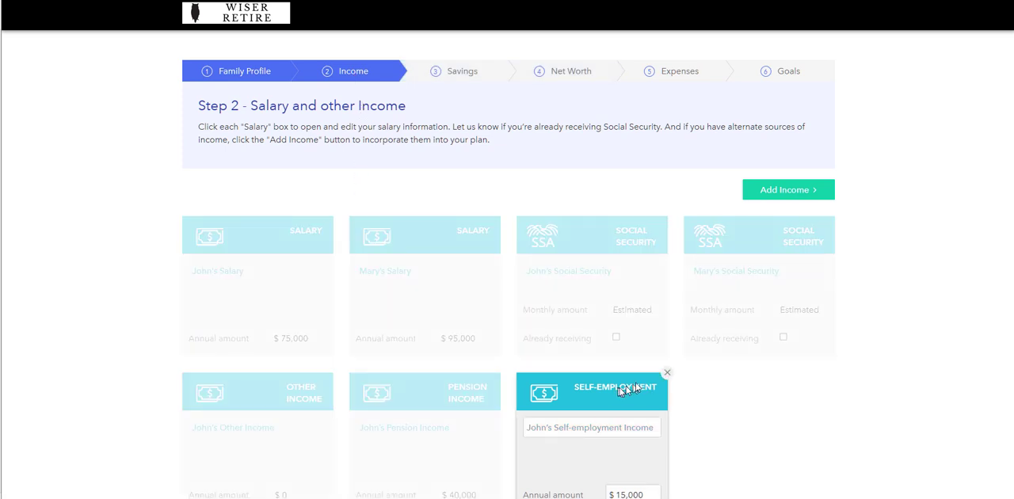
pyautogui.scroll(-1, 642, 381)
pyautogui.scroll(-3, 642, 381)
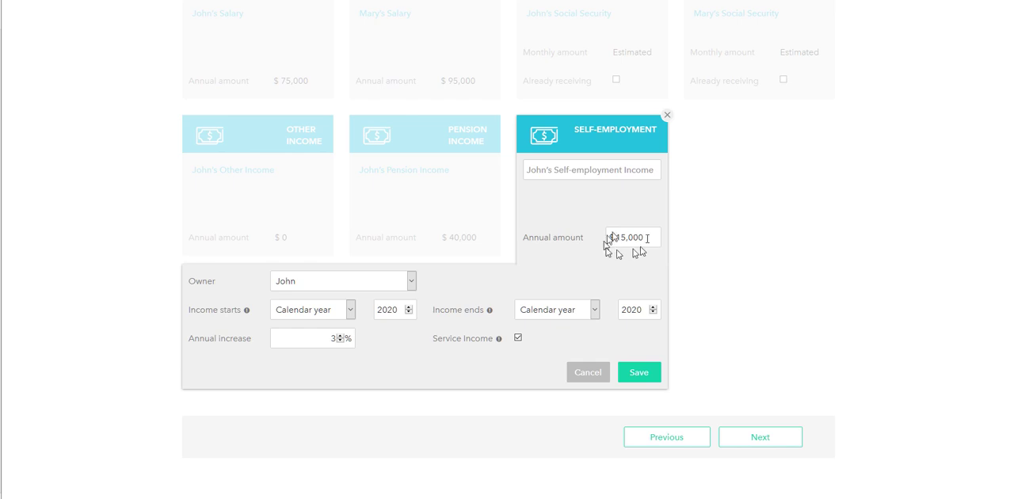
pyautogui.scroll(5, 728, 341)
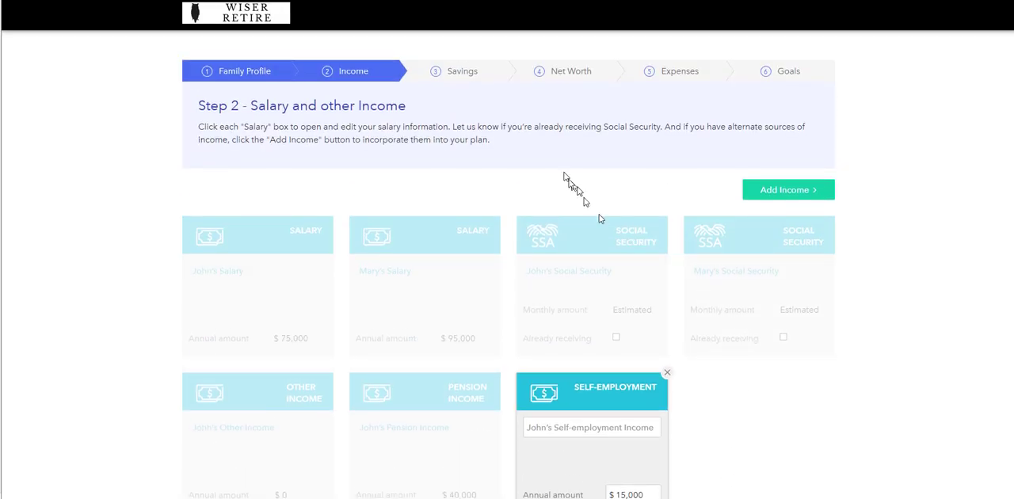
# Return to the company under Other in the Net Worth step, set its annual distribution to $0 and save
pyautogui.click(553, 73)
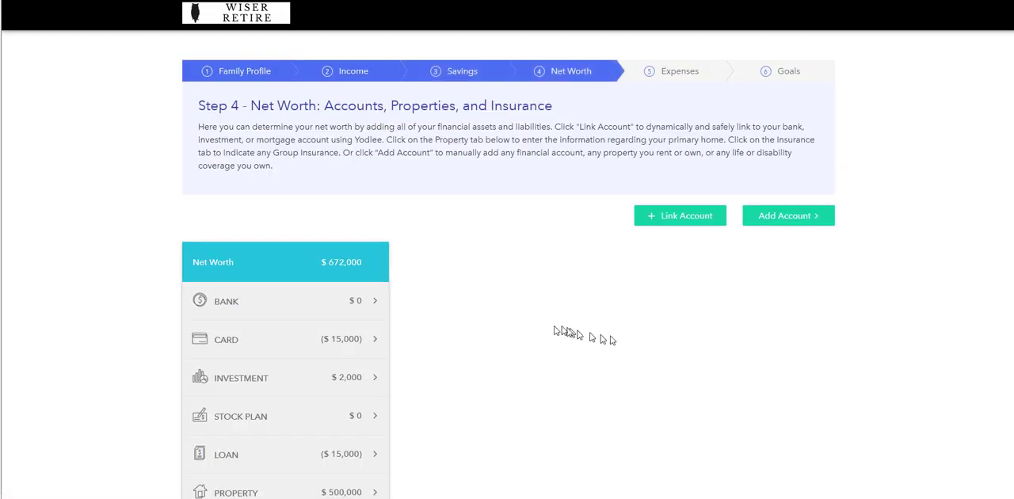
pyautogui.scroll(-3, 554, 323)
pyautogui.click(352, 374)
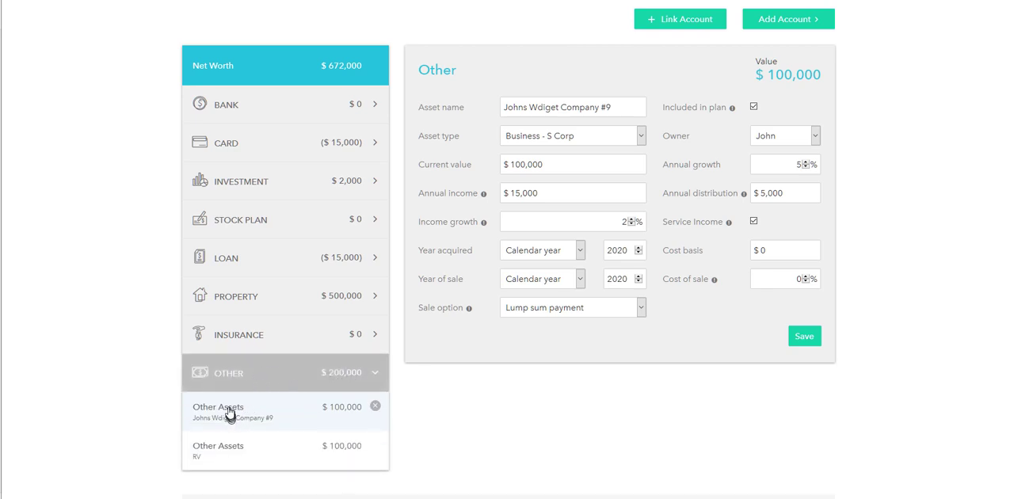
pyautogui.click(791, 193)
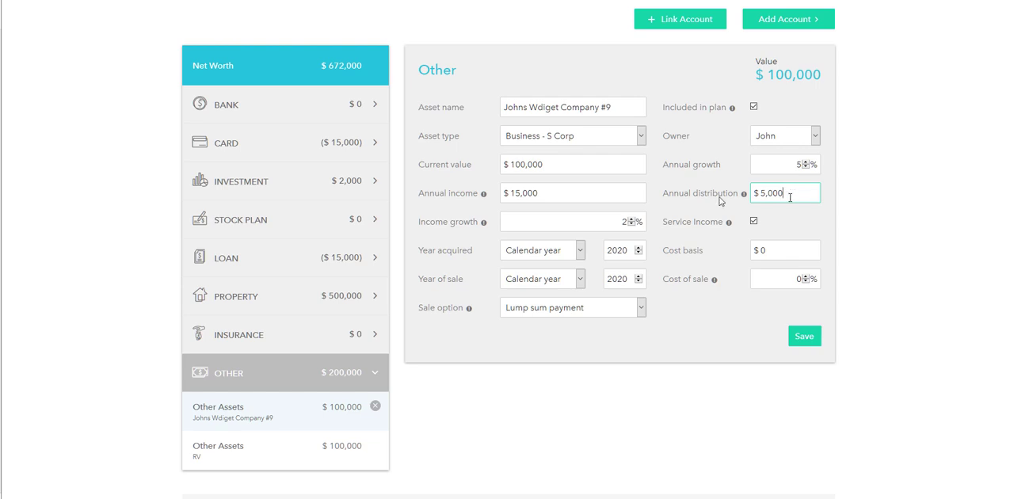
pyautogui.moveTo(483, 198)
pyautogui.click(804, 336)
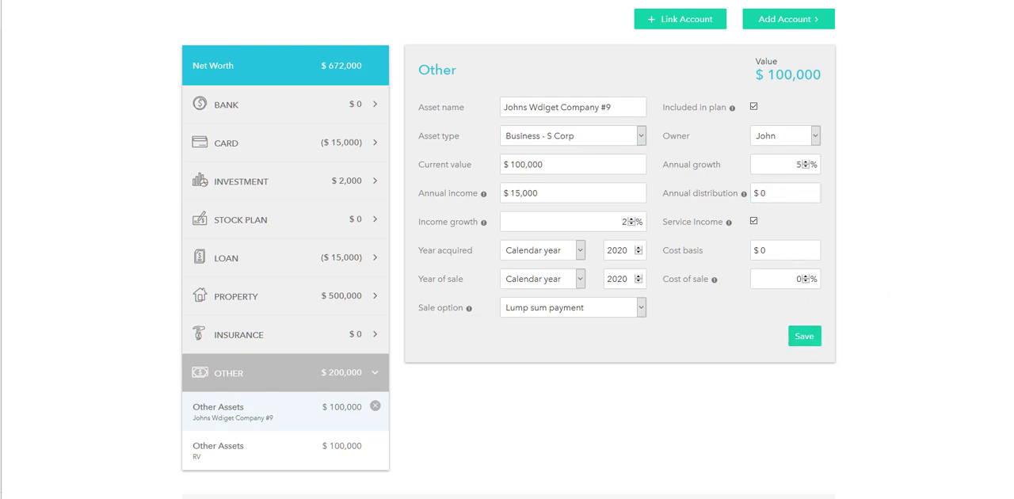
# Try the Business - LLC asset type for the company, read the Service Income help and toggle that option off and on
pyautogui.click(529, 140)
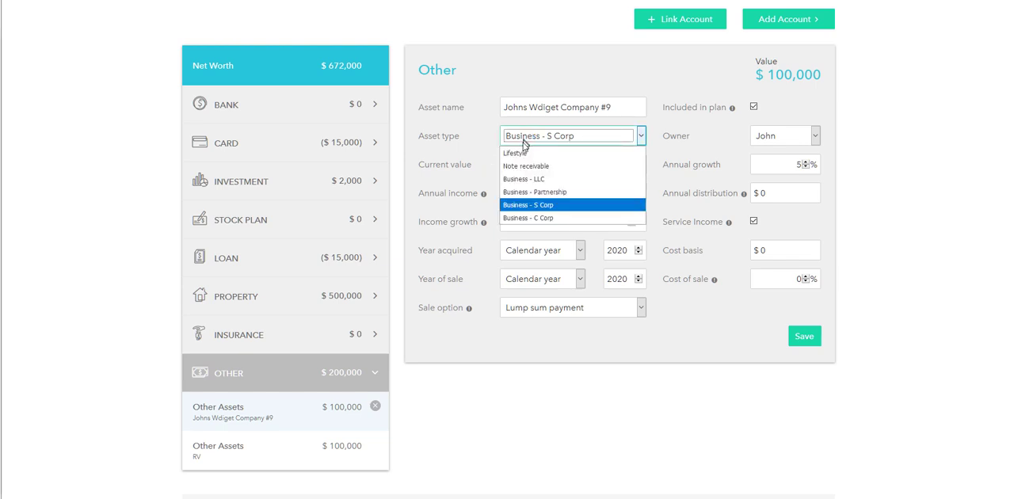
pyautogui.click(554, 179)
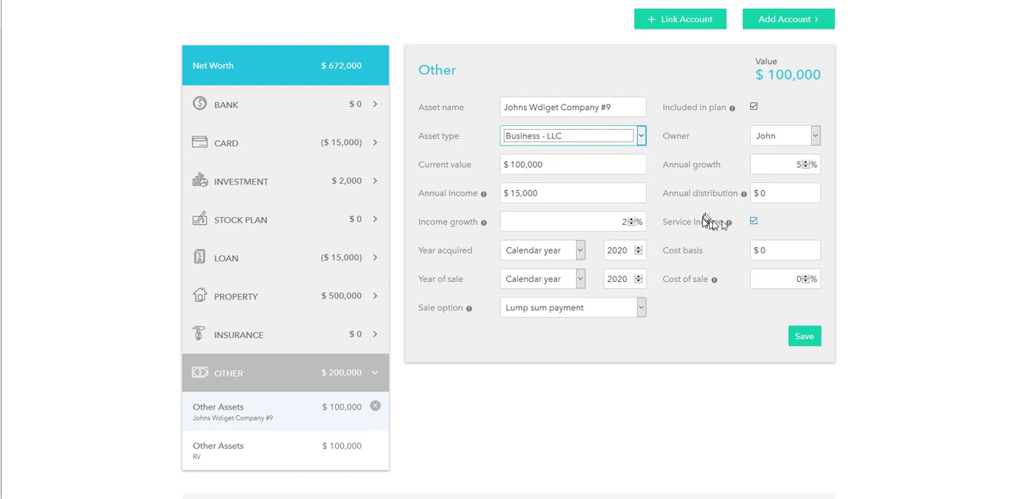
pyautogui.moveTo(729, 223)
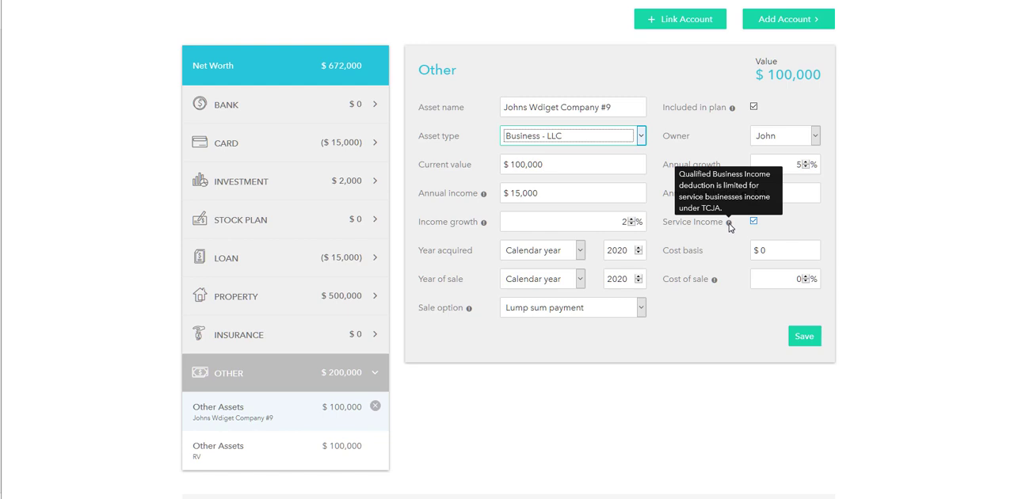
pyautogui.rightClick(729, 224)
pyautogui.click(729, 224)
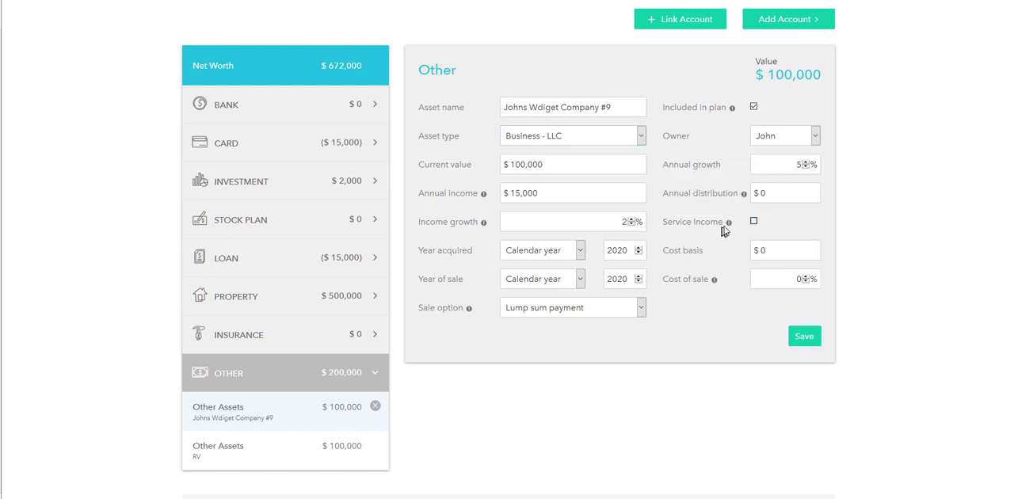
pyautogui.click(754, 222)
pyautogui.moveTo(730, 226)
pyautogui.click(753, 221)
# Try the Business - Partnership and Business - S Corp asset types for the company, and pick Business - C Corp
pyautogui.click(537, 140)
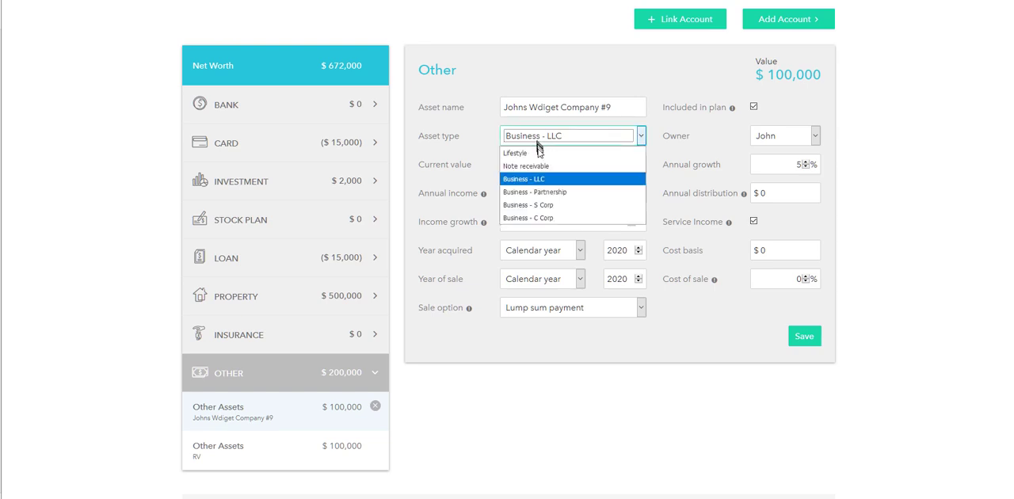
pyautogui.click(542, 192)
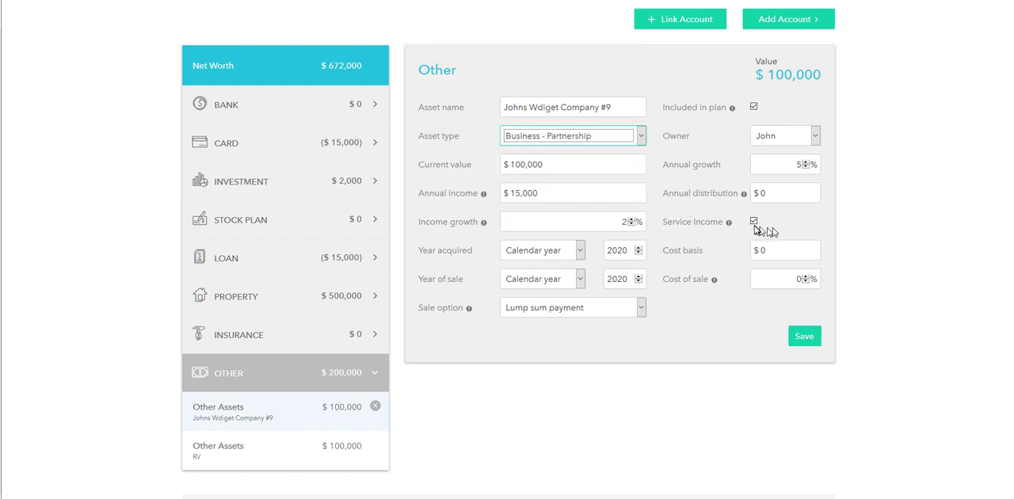
pyautogui.click(575, 140)
pyautogui.click(567, 203)
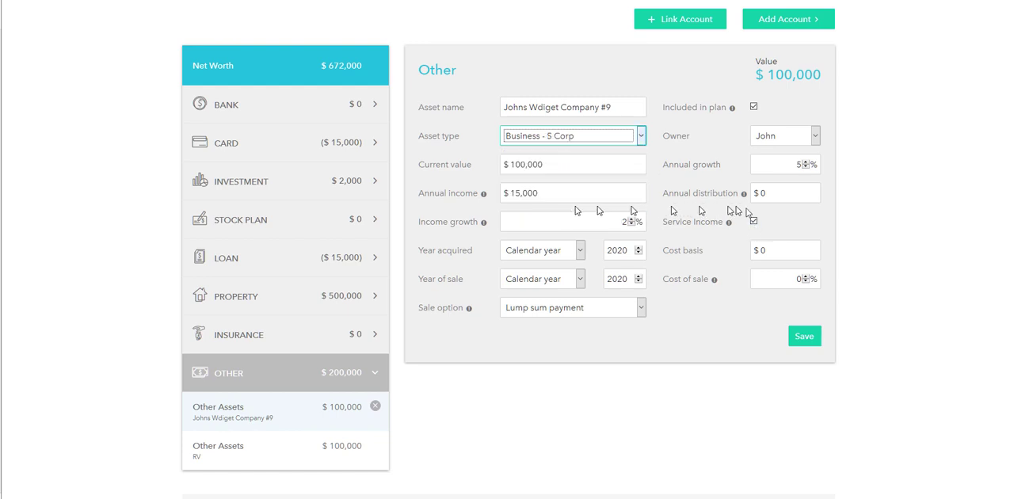
pyautogui.click(598, 141)
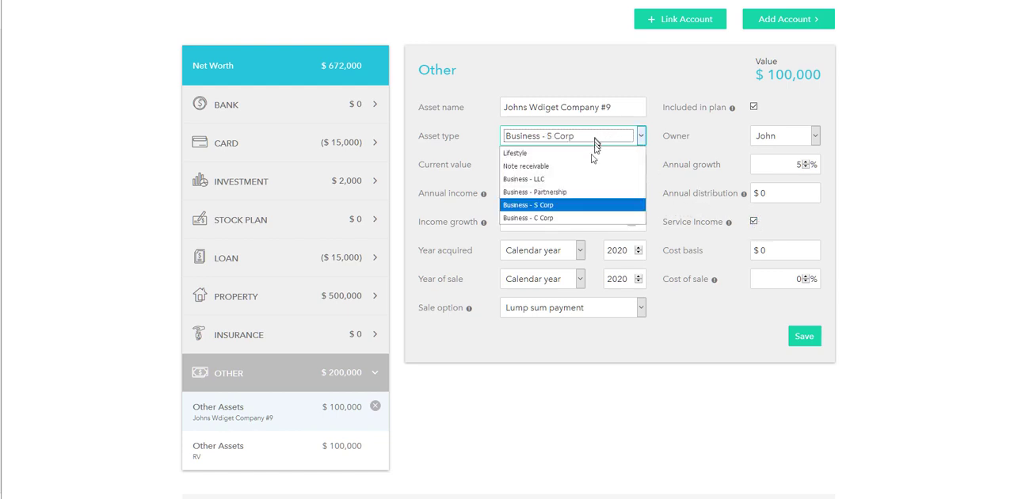
pyautogui.click(572, 217)
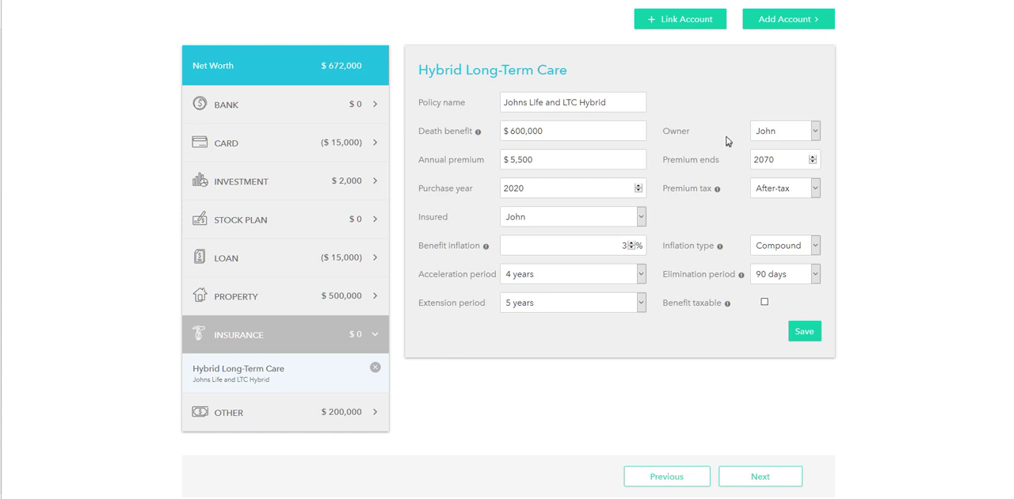
# Add an Indexed Universal Life insurance policy and name it with the client's first name followed by "IUL"
pyautogui.click(769, 19)
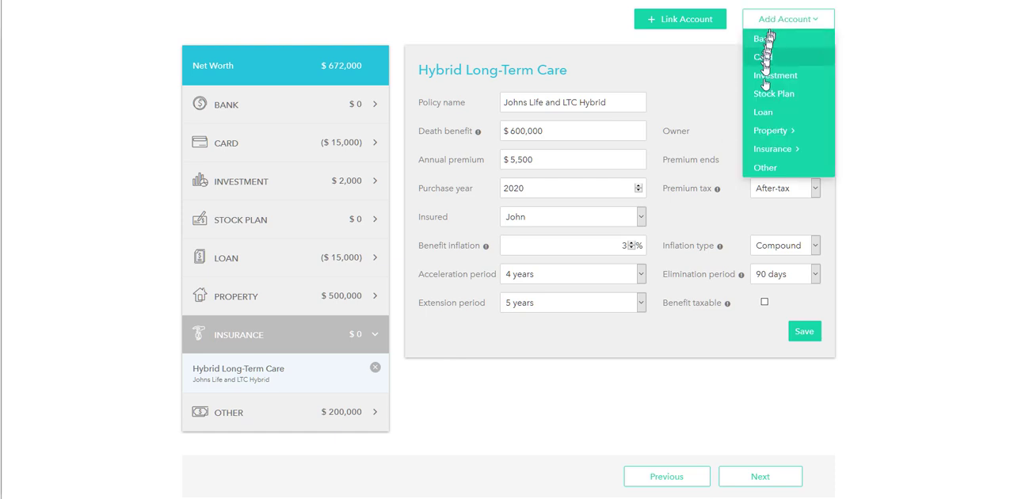
pyautogui.moveTo(772, 152)
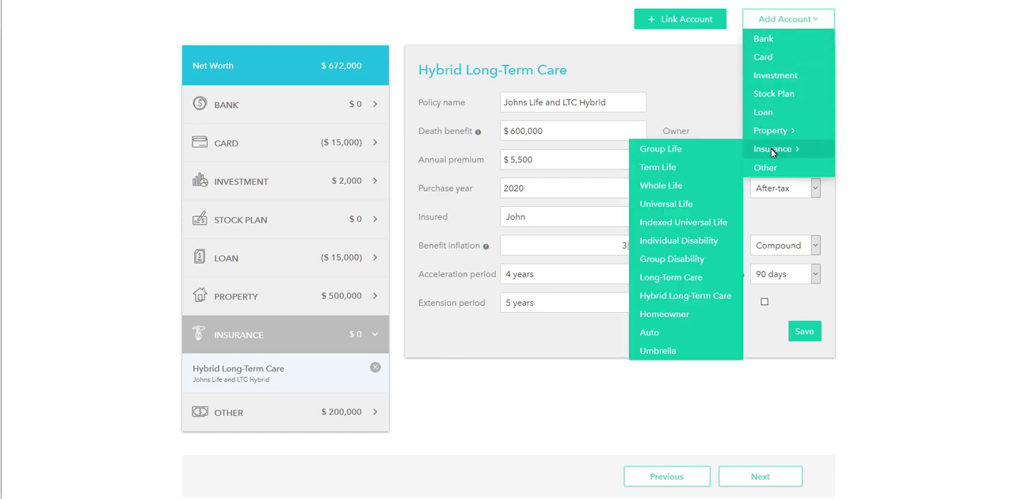
pyautogui.click(690, 227)
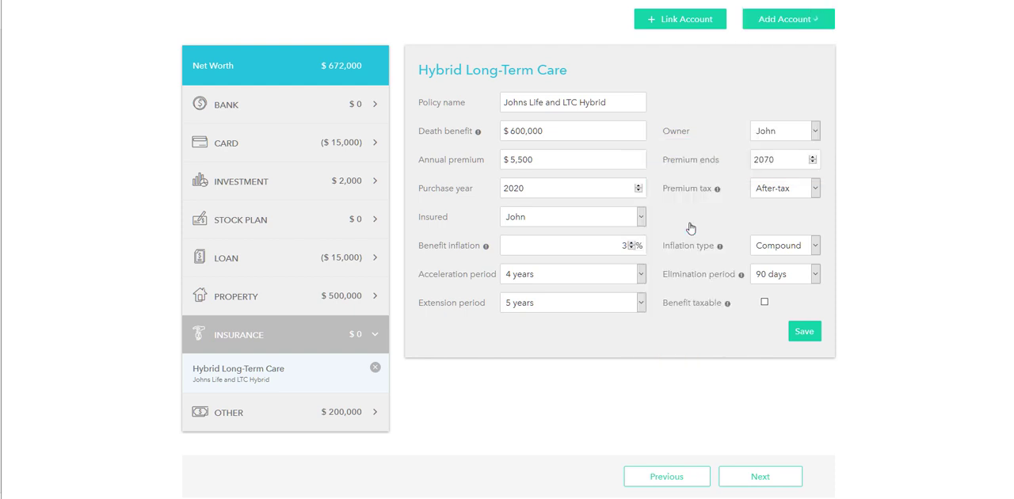
pyautogui.click(554, 106)
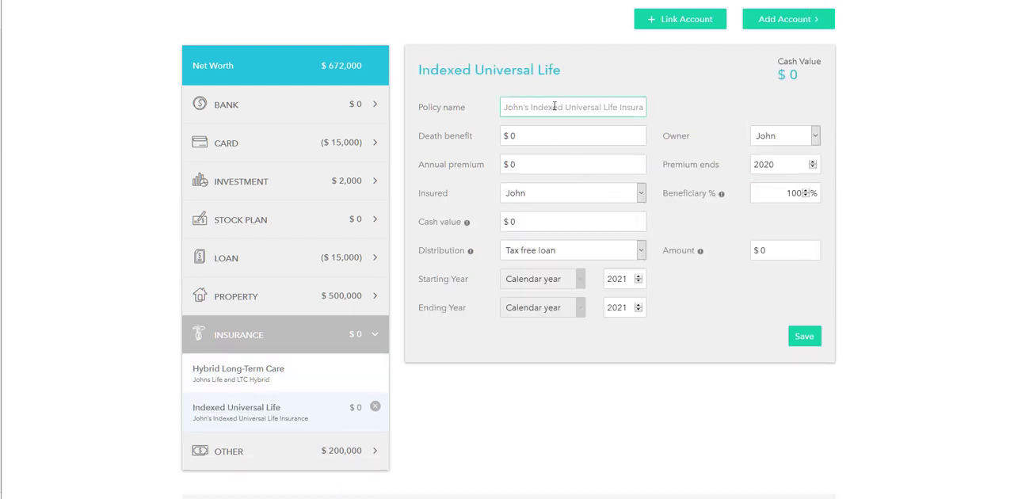
pyautogui.write('John IUL')
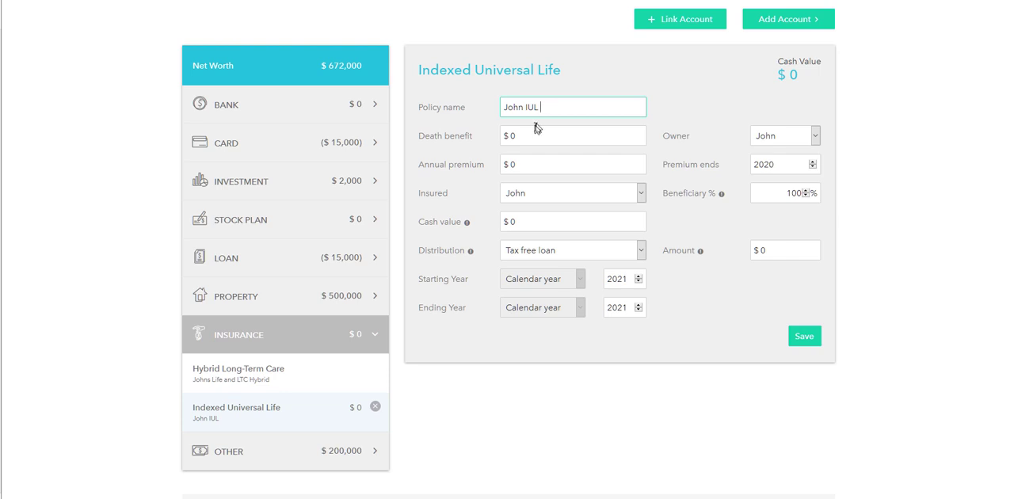
# Set the Indexed Universal Life policy's death benefit to $500,000 and move on to its annual premium
pyautogui.click(537, 137)
pyautogui.write('500,0')
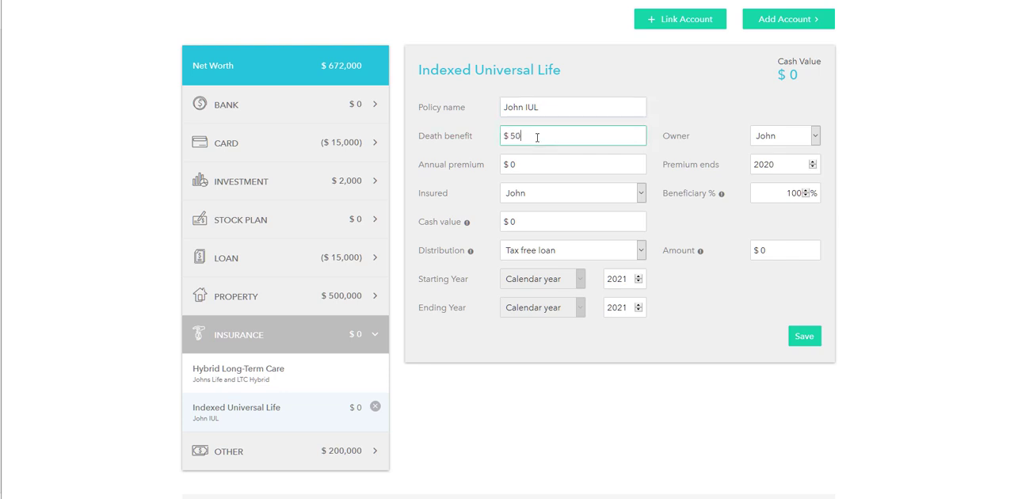
pyautogui.write('00')
pyautogui.press('Tab')
pyautogui.press('Tab')
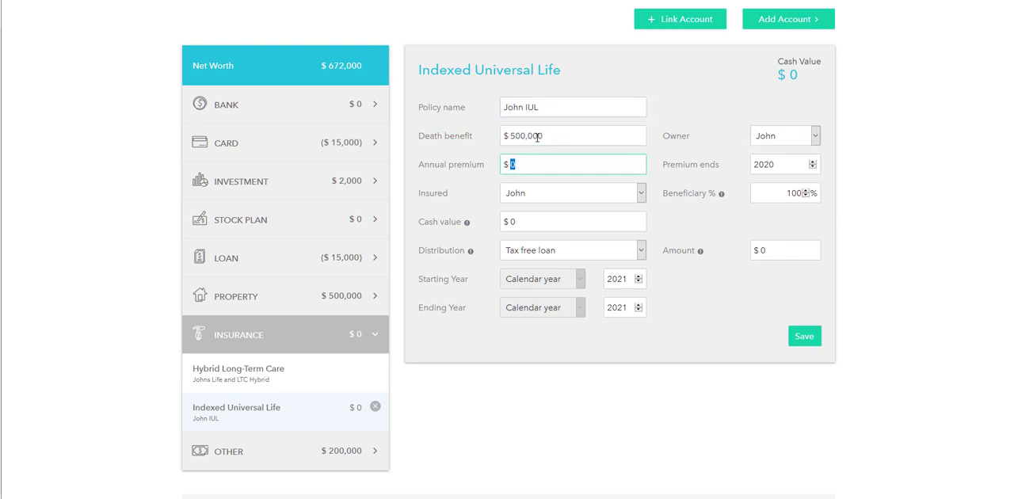
# Set the annual premium to $15,000, try the Irrevocable Life Insurance Trust as policy owner and return ownership to the client
pyautogui.write('1,500')
pyautogui.click(781, 141)
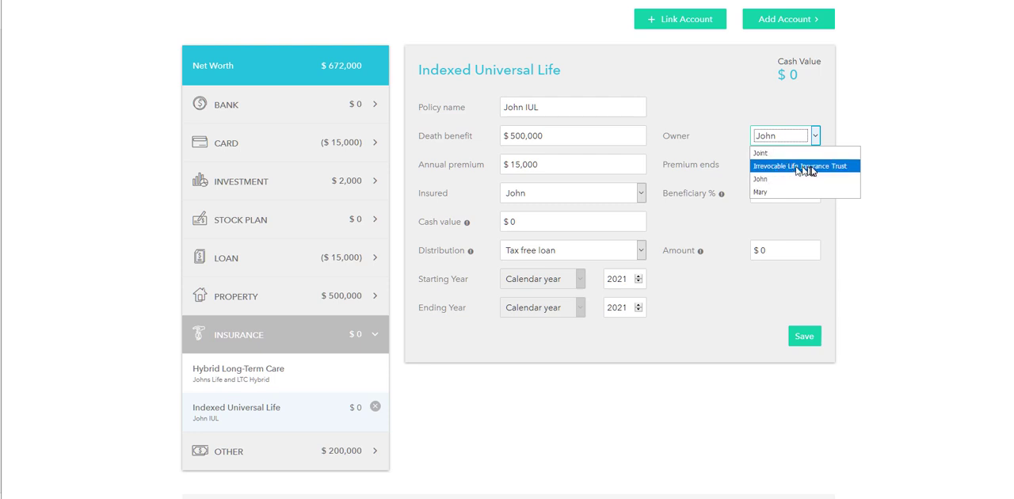
pyautogui.click(837, 170)
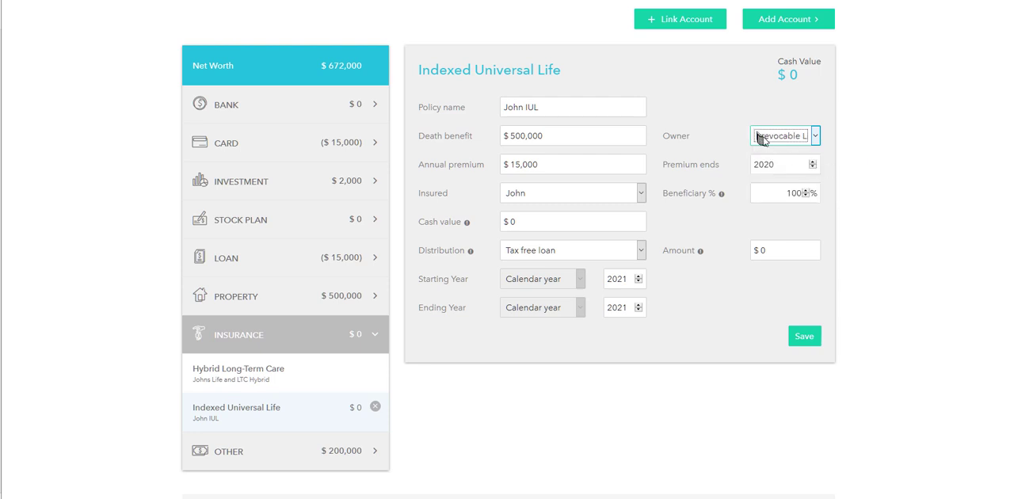
pyautogui.click(767, 141)
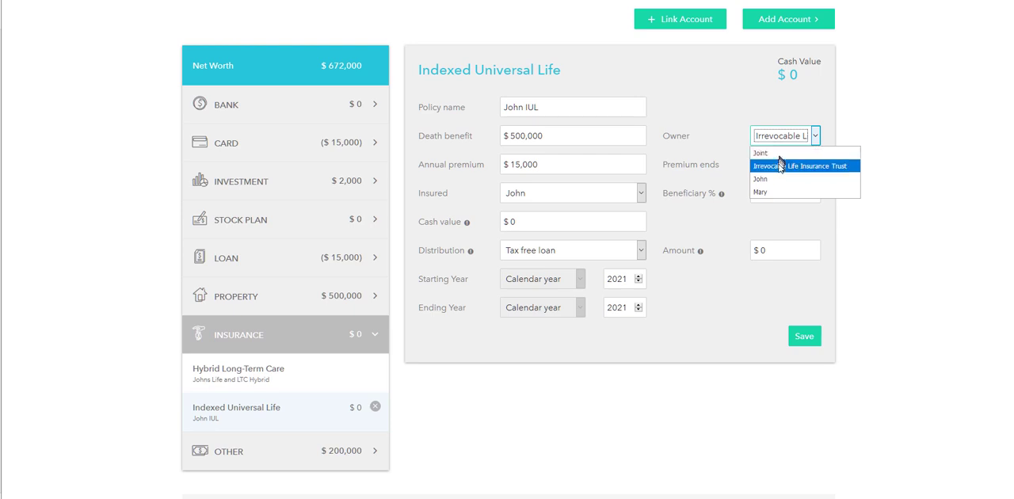
pyautogui.click(779, 179)
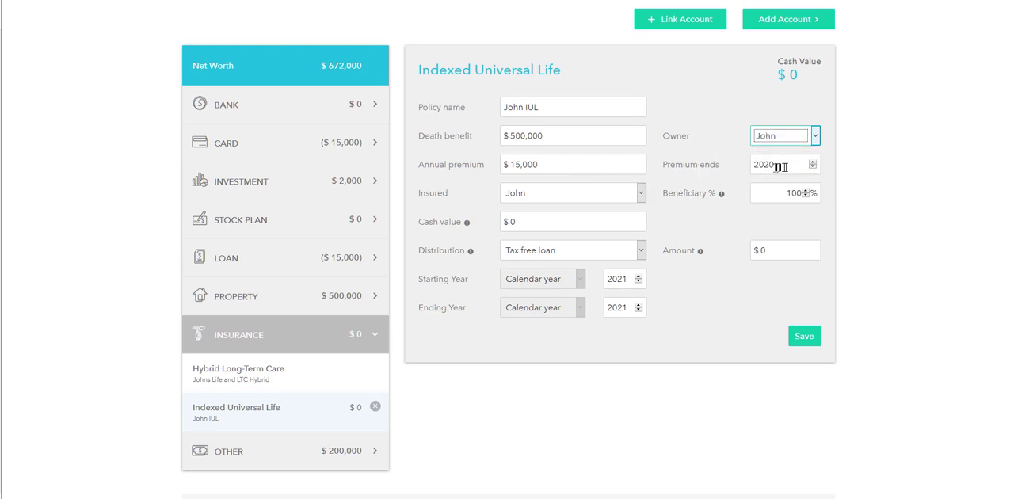
# Set the Indexed Universal Life policy's premium end year to 2070 and its cash value to $25,000
pyautogui.click(779, 164)
pyautogui.press('BackSpace')
pyautogui.press('BackSpace')
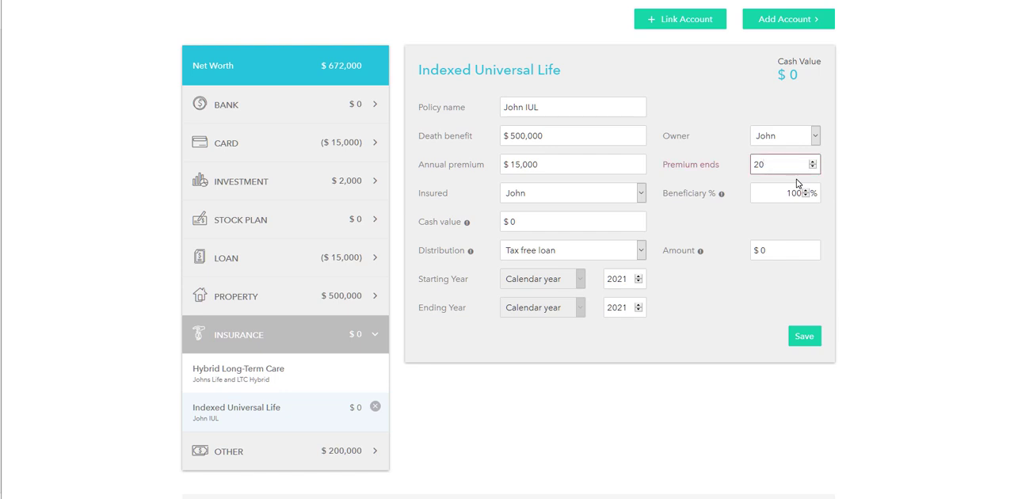
pyautogui.write('70')
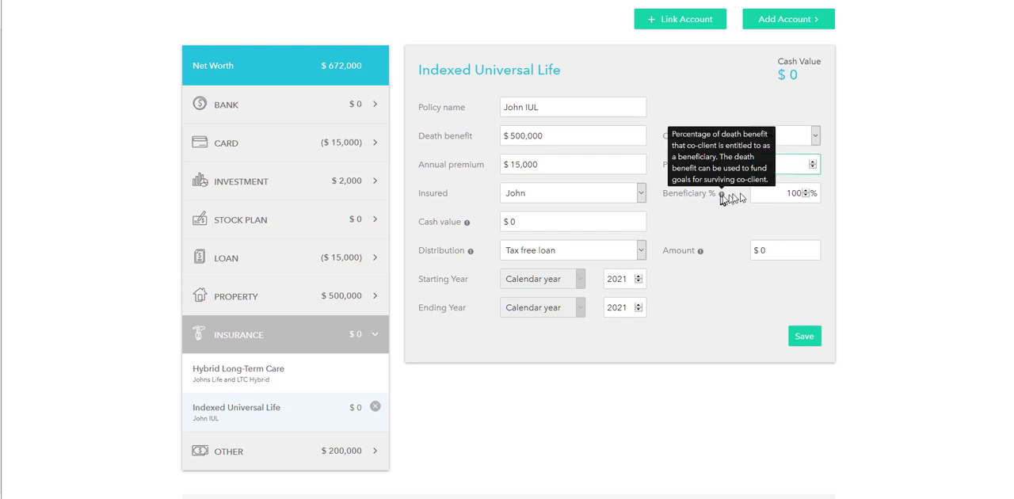
pyautogui.click(526, 216)
pyautogui.press('BackSpace')
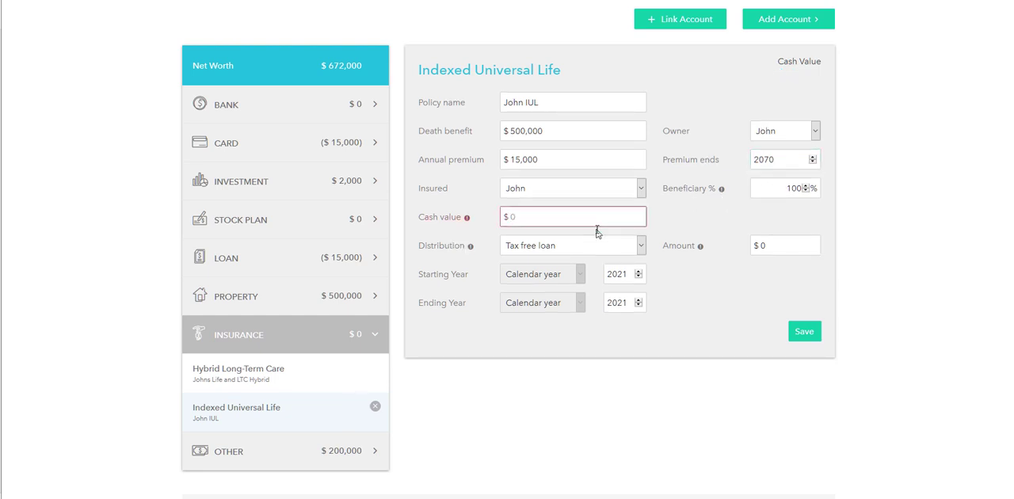
pyautogui.write('250000')
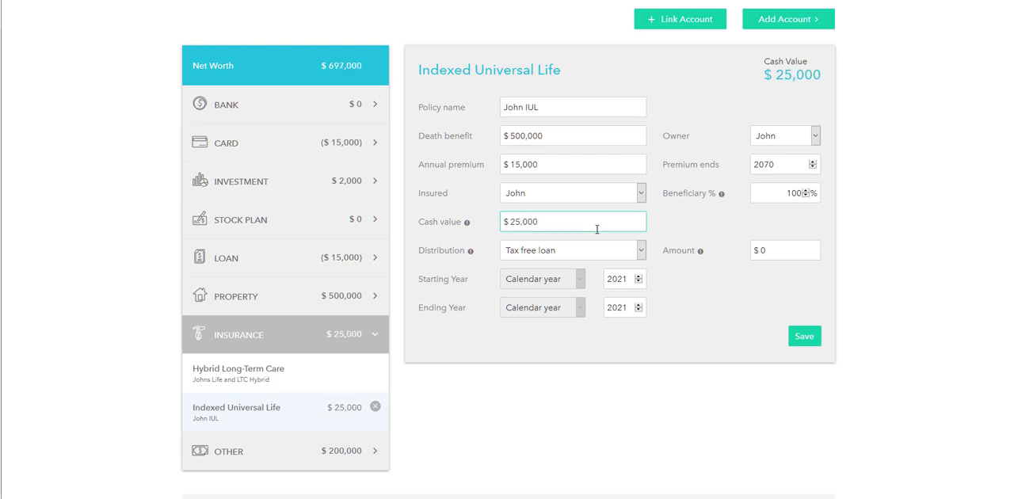
# Read the Distribution help and choose Tax free loan as the policy's distribution
pyautogui.moveTo(471, 251)
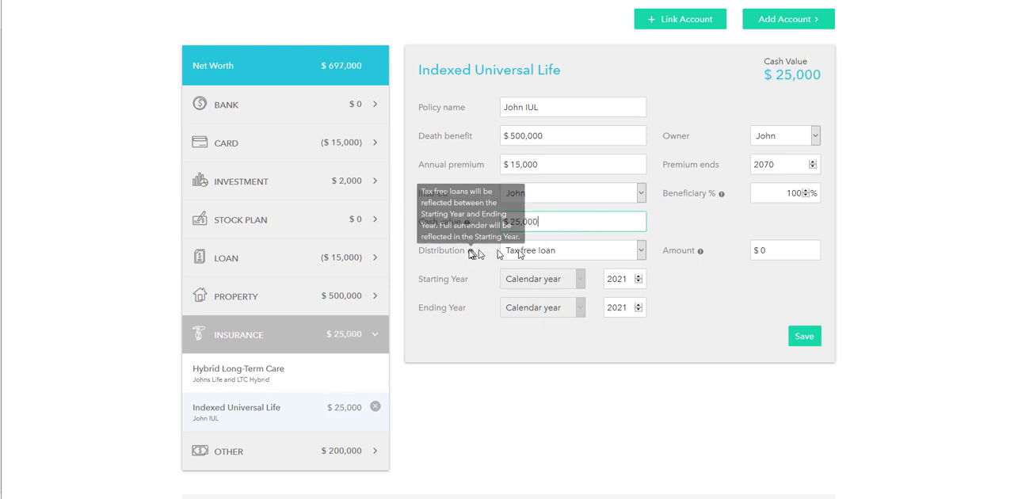
pyautogui.click(533, 250)
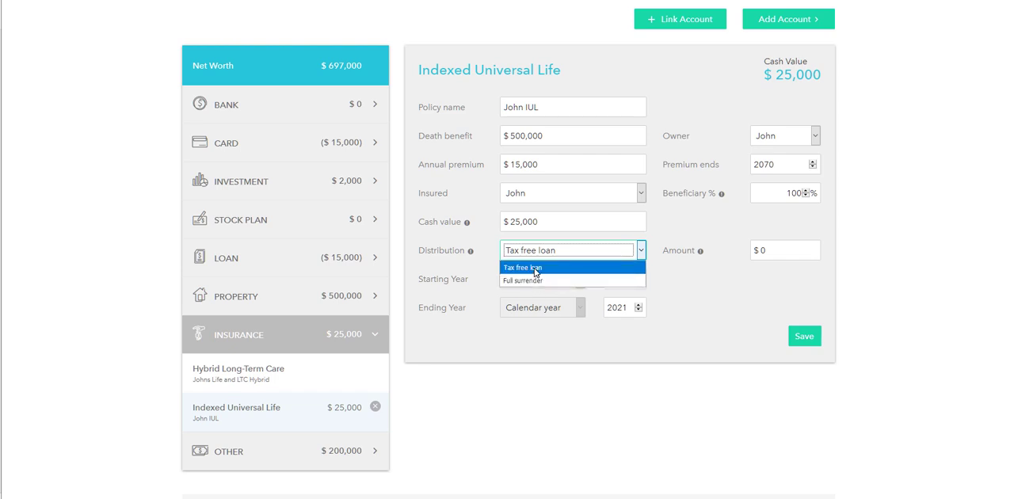
pyautogui.click(534, 269)
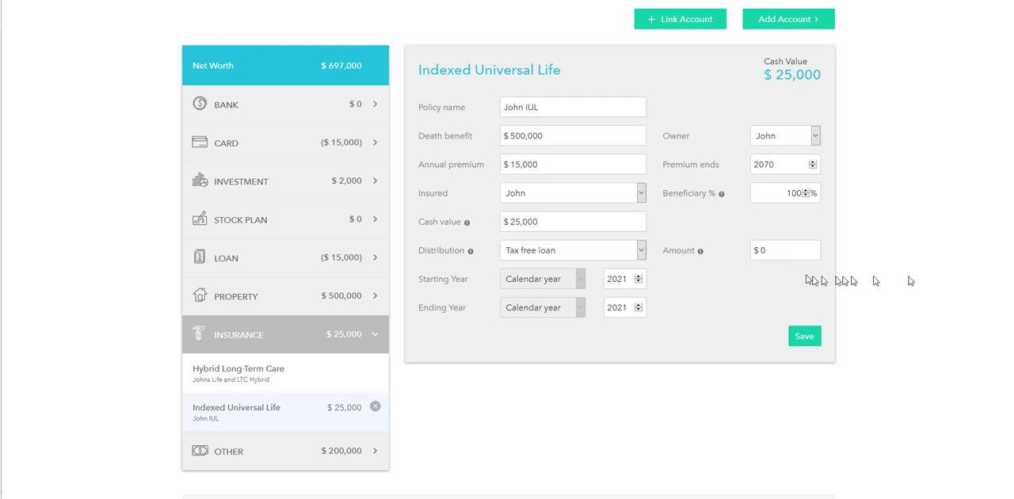
pyautogui.click(773, 250)
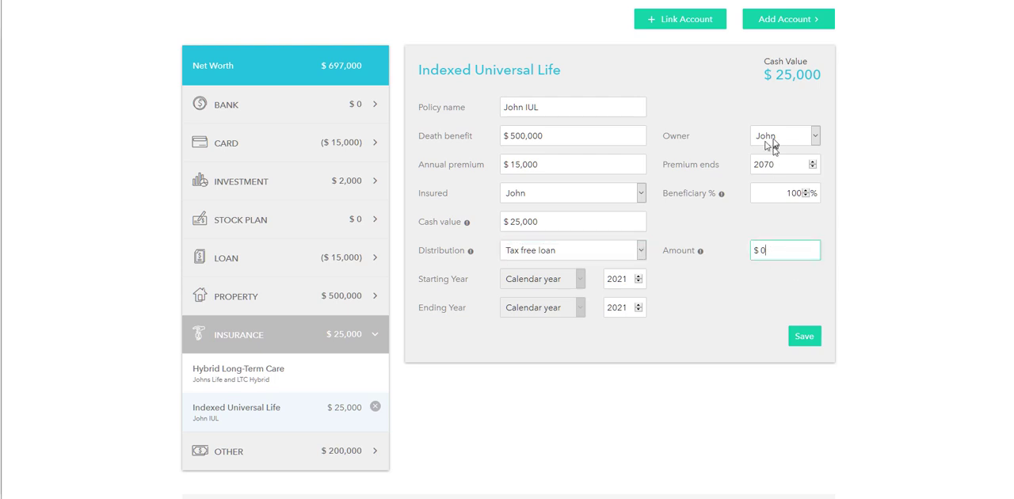
# Set the policy distribution's starting year to 2138 and its ending year to 2070
pyautogui.click(632, 282)
pyautogui.press('BackSpace')
pyautogui.press('BackSpace')
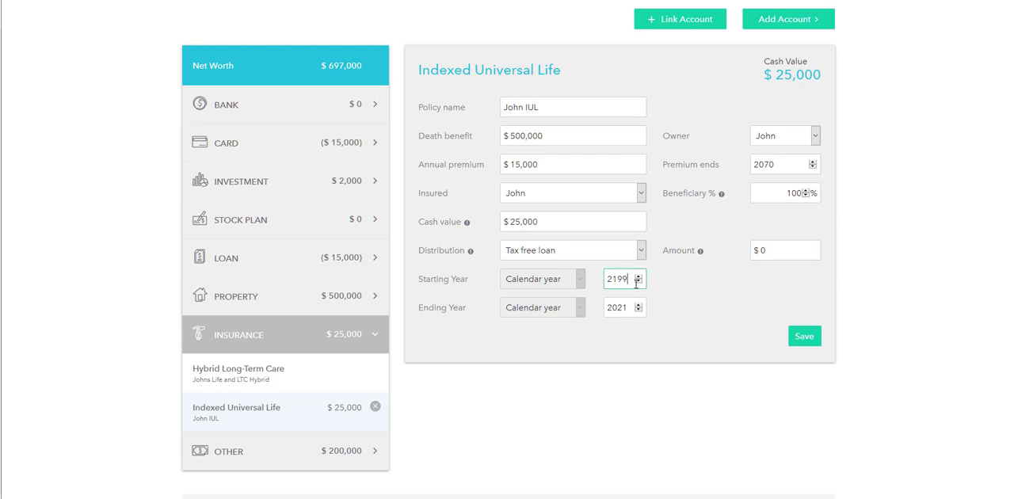
pyautogui.press('BackSpace')
pyautogui.press('BackSpace')
pyautogui.write('38')
pyautogui.click(625, 307)
pyautogui.press('BackSpace')
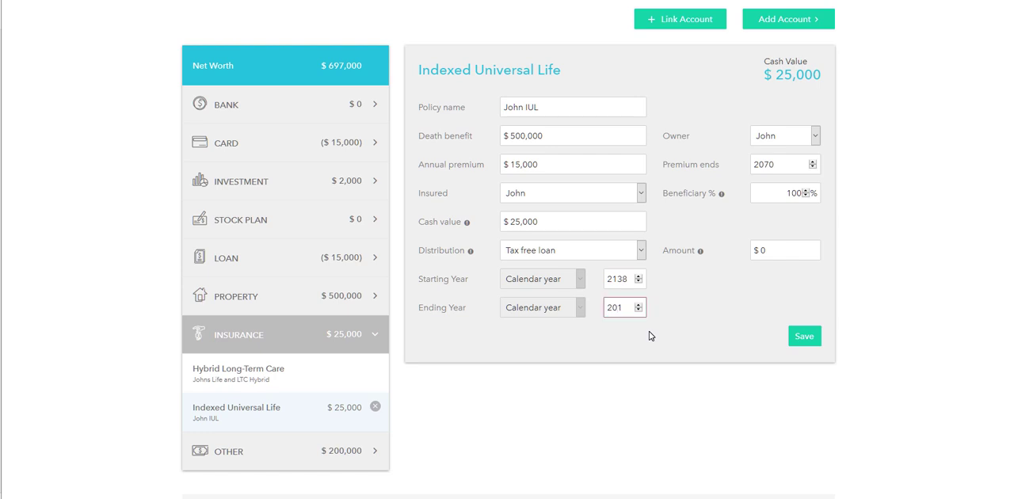
pyautogui.write('0')
# Set the tax-free loan distribution amount to $10,000 and save the Indexed Universal Life policy
pyautogui.click(789, 249)
pyautogui.press('BackSpace')
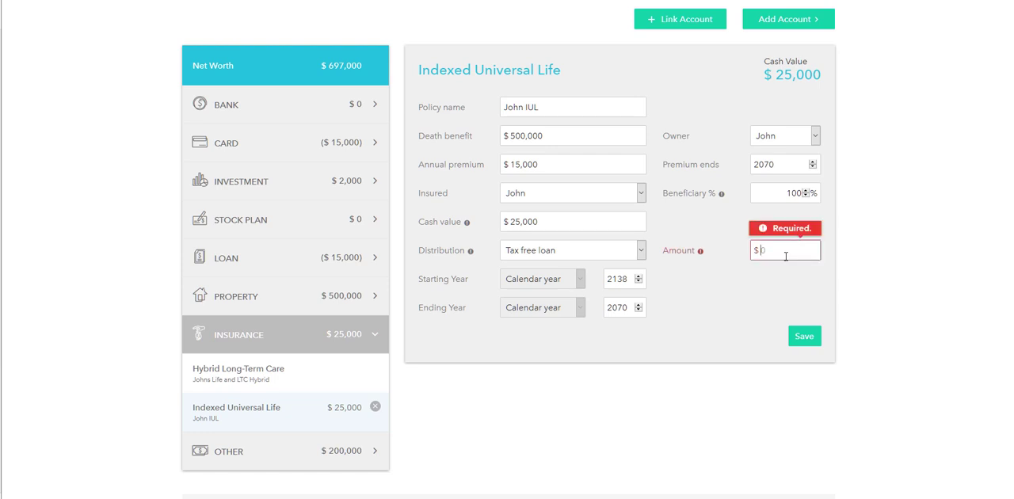
pyautogui.write('10')
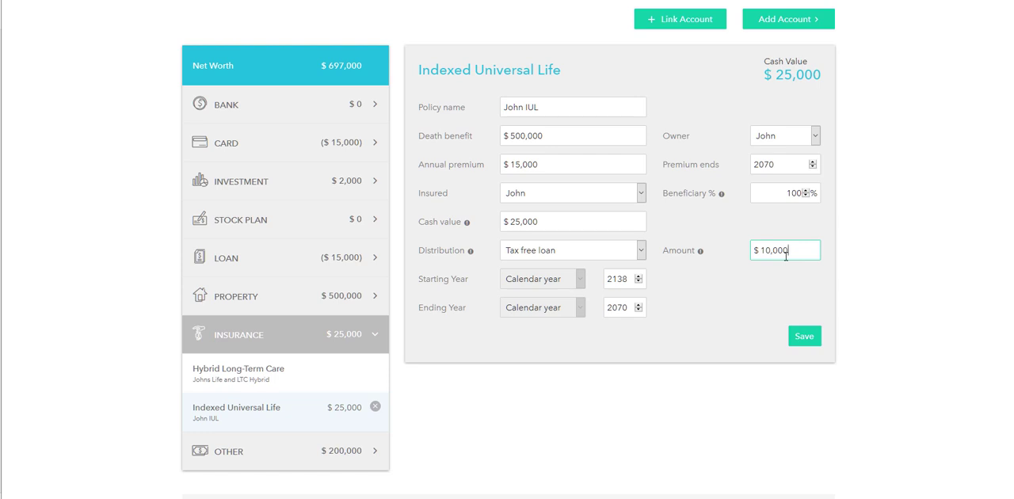
pyautogui.click(806, 338)
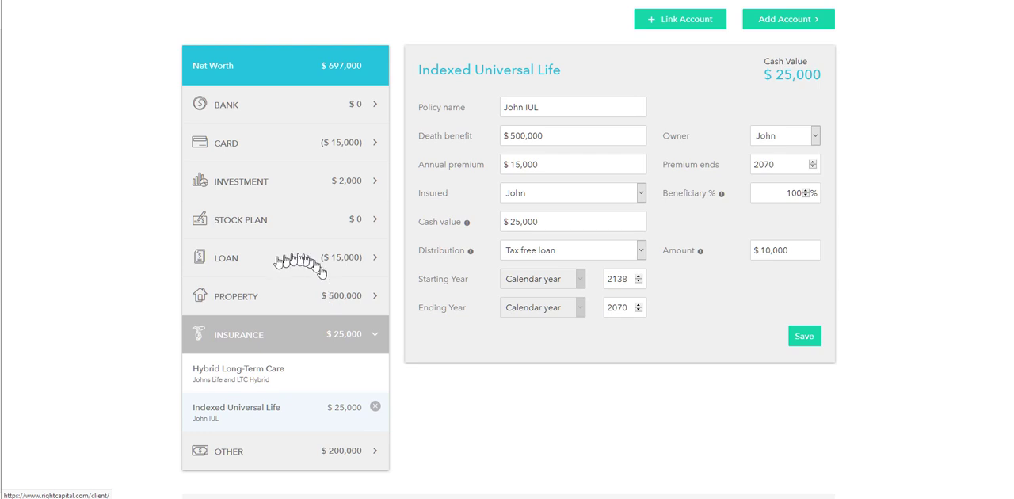
# Add a second manual loan account named "Primary Mortgage" with Joint as its owner
pyautogui.click(234, 263)
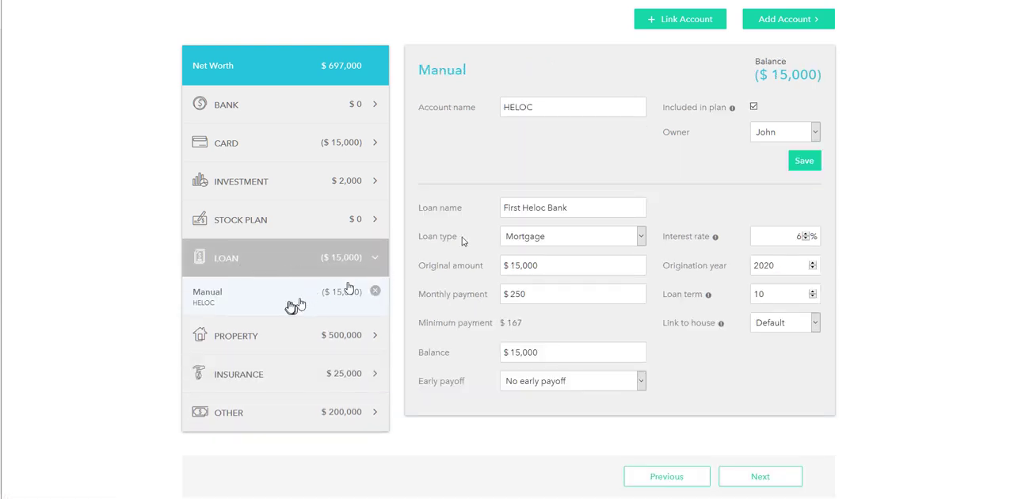
pyautogui.click(796, 20)
pyautogui.click(770, 111)
pyautogui.click(586, 112)
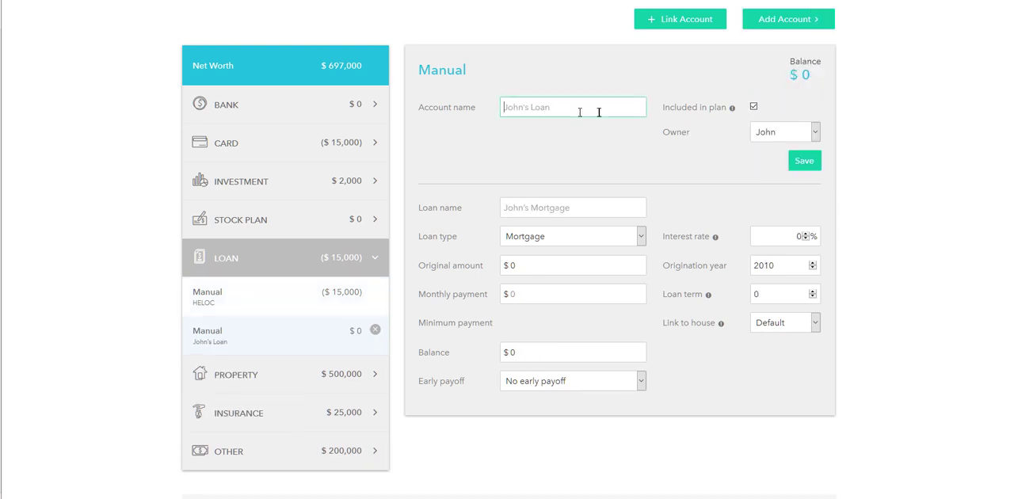
pyautogui.write('Primary Mortg')
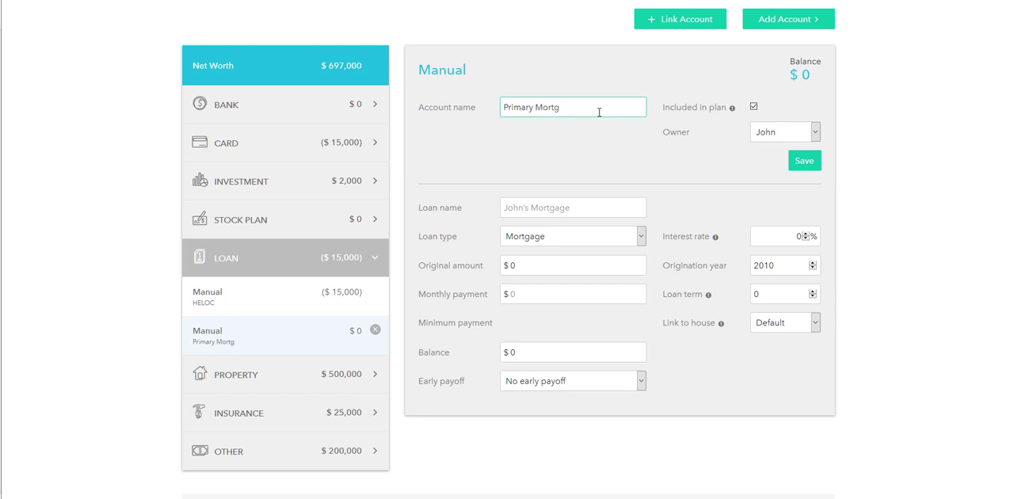
pyautogui.write('age')
pyautogui.click(795, 135)
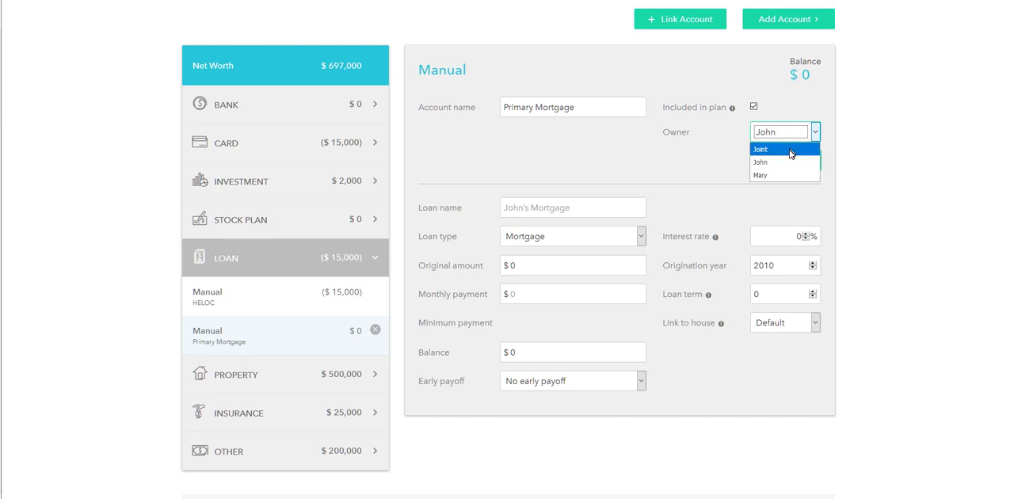
pyautogui.click(792, 154)
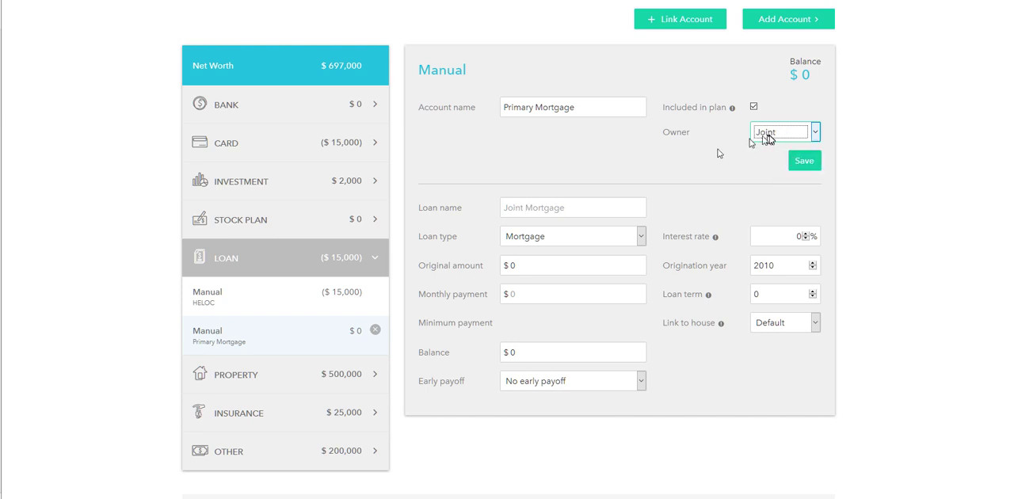
# Name the loan "Loan Company #1" and choose Mortgage as its loan type
pyautogui.click(539, 209)
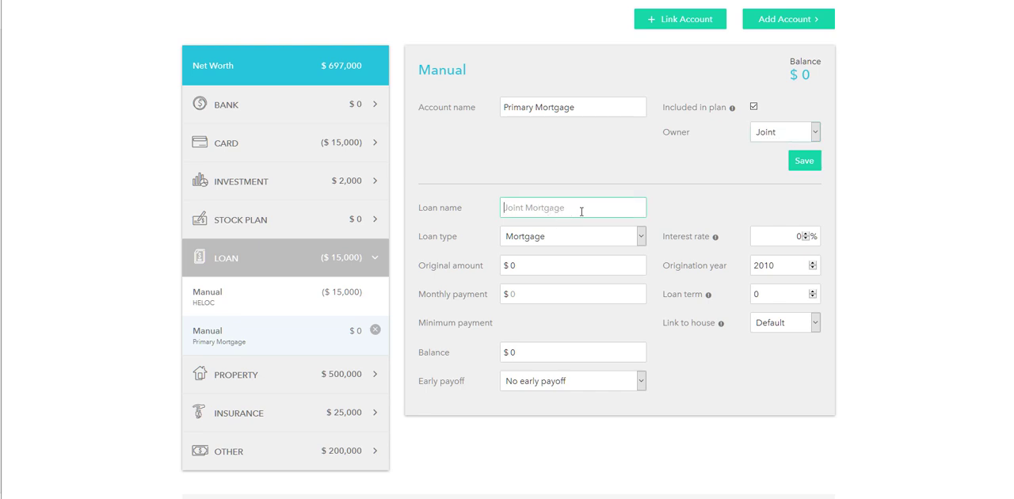
pyautogui.write('Loan Company #1')
pyautogui.click(530, 238)
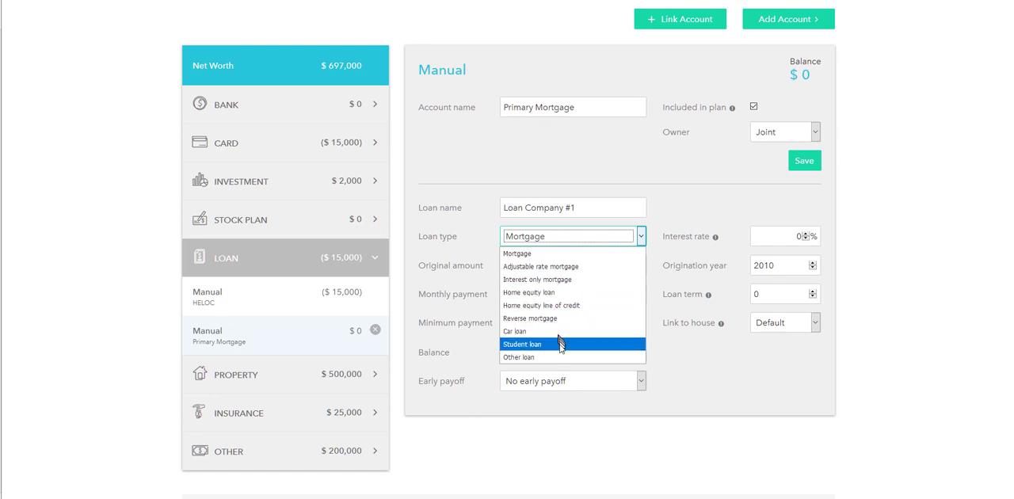
pyautogui.click(575, 253)
# Set the mortgage's original amount to $75,000 and its monthly payment to $750
pyautogui.click(534, 271)
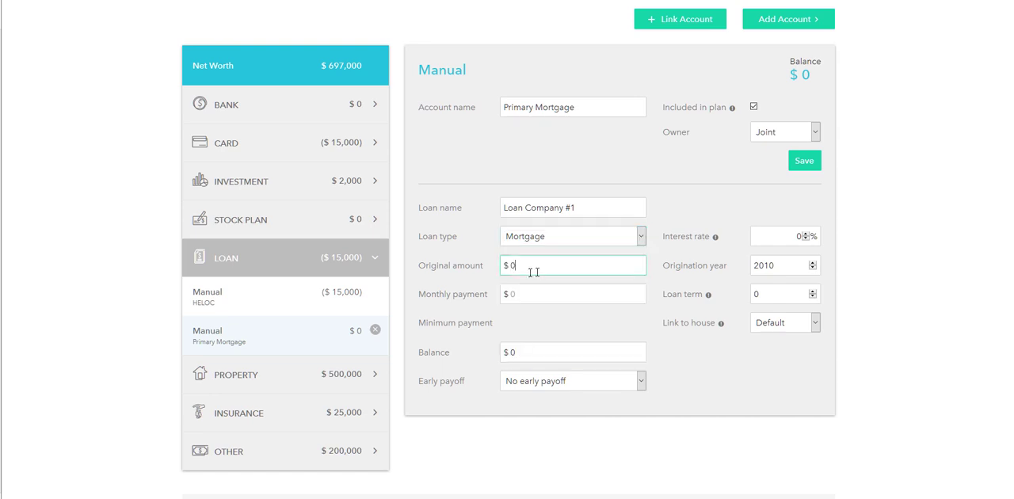
pyautogui.press('BackSpace')
pyautogui.write('75000')
pyautogui.press('Tab')
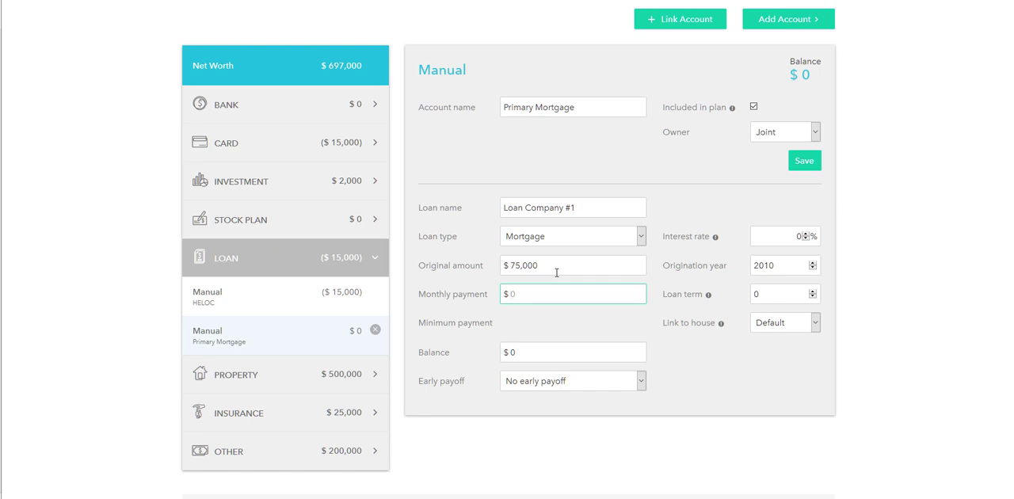
pyautogui.write('750')
pyautogui.press('Tab')
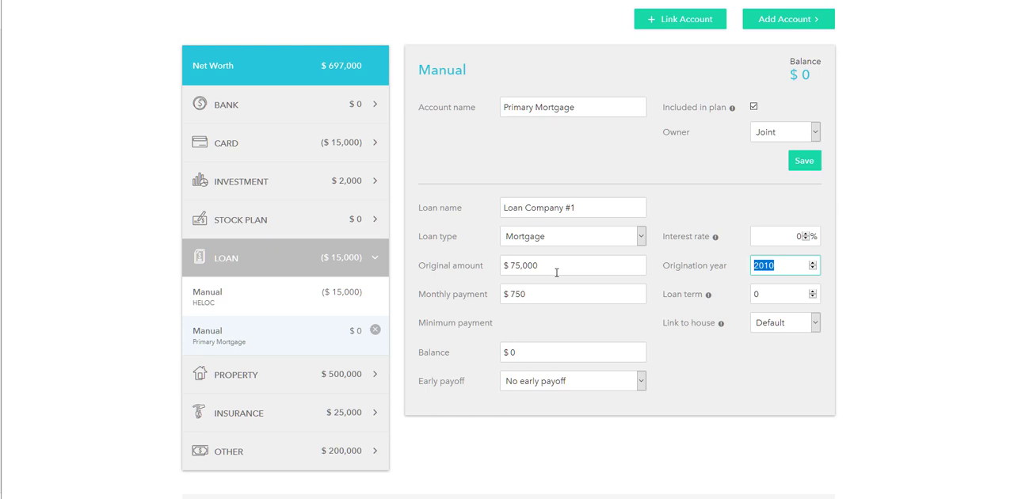
# Set the mortgage's loan term to 30 and link the loan to the clients' house
pyautogui.press('Tab')
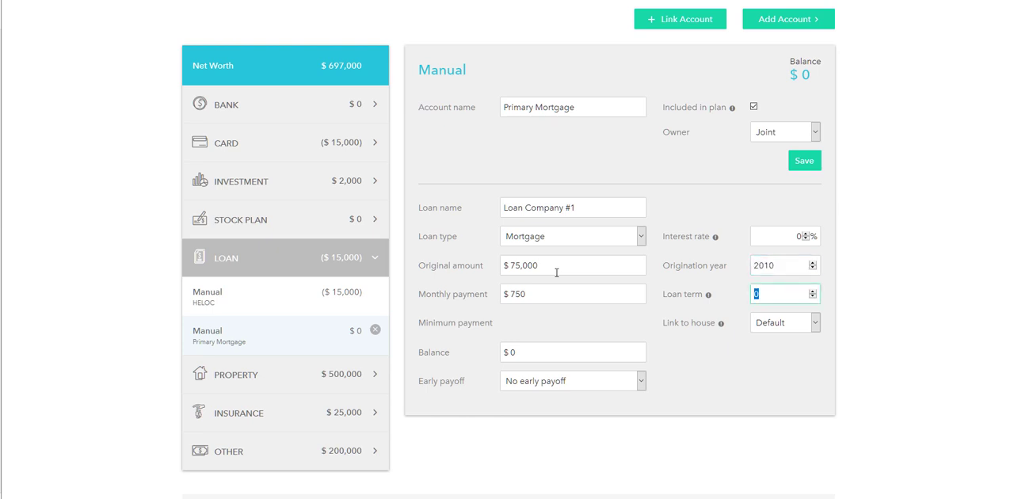
pyautogui.write('3')
pyautogui.press('BackSpace')
pyautogui.press('BackSpace')
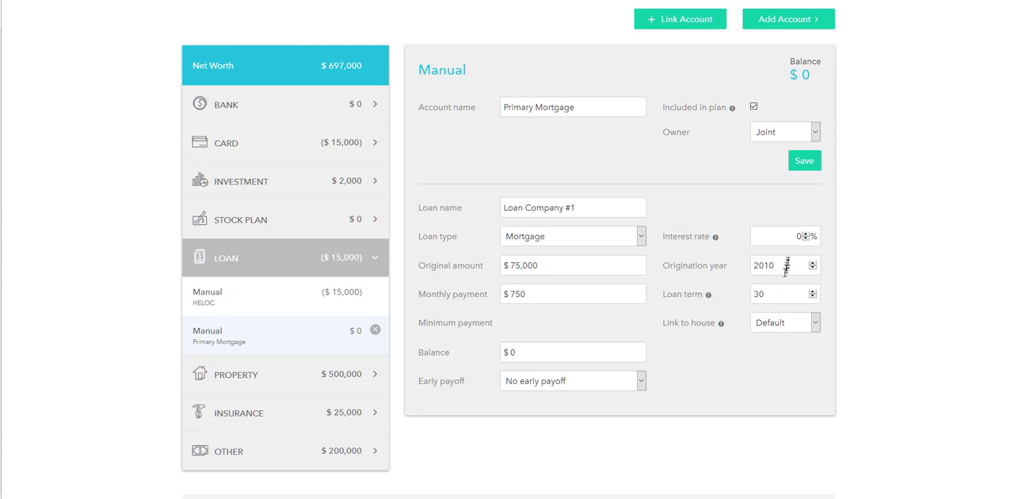
pyautogui.click(782, 323)
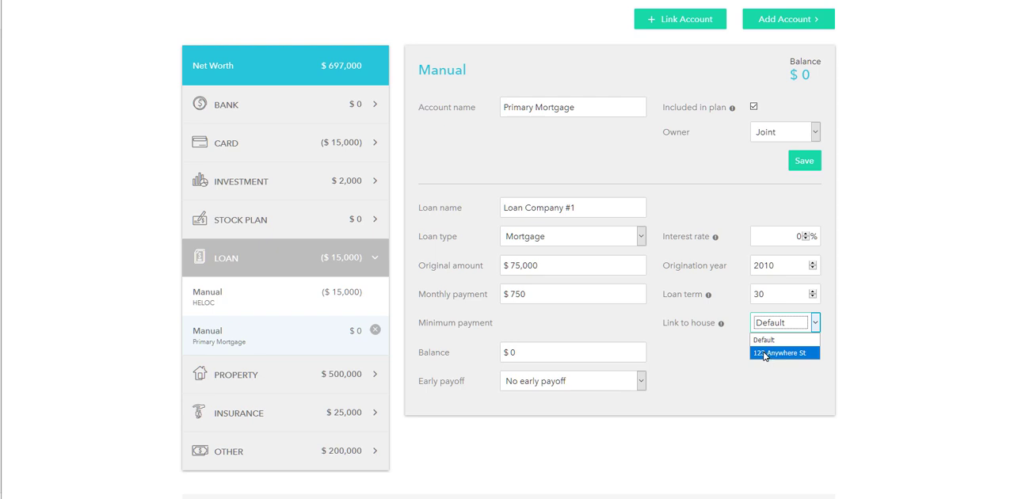
pyautogui.click(762, 354)
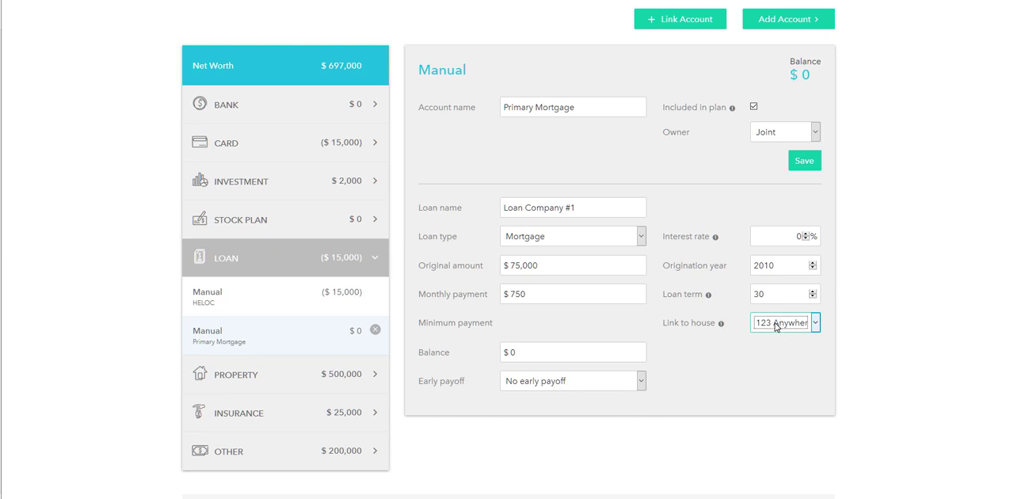
# Set the mortgage's balance to $55,000 and keep No early payoff as the early payoff option
pyautogui.click(577, 354)
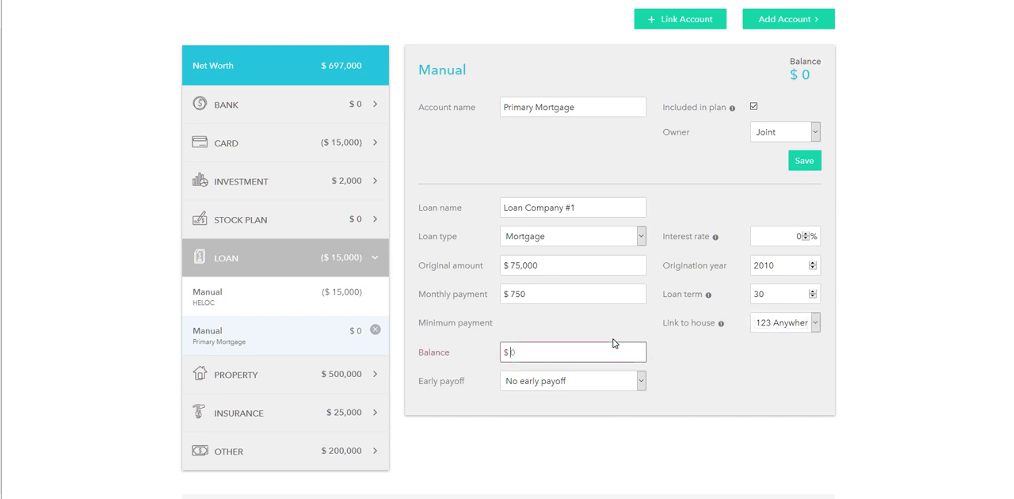
pyautogui.write('550000')
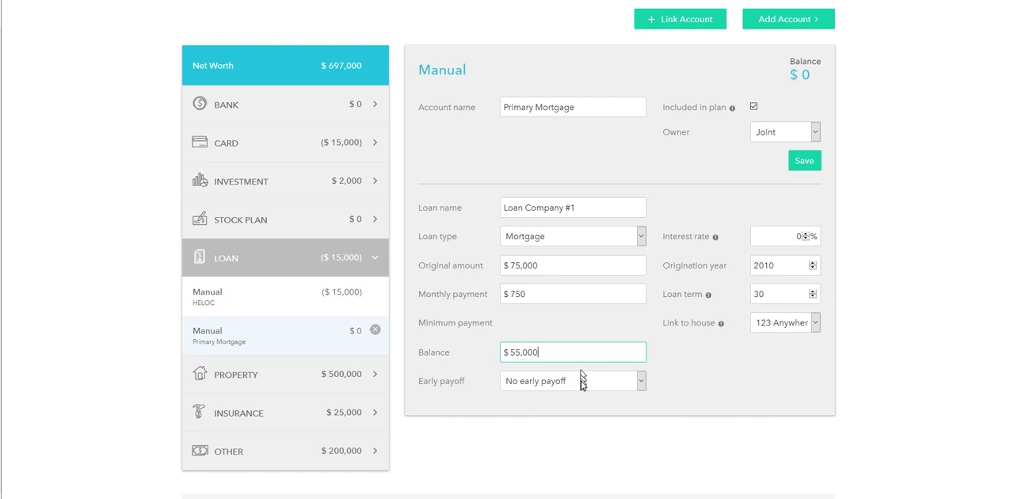
pyautogui.click(582, 381)
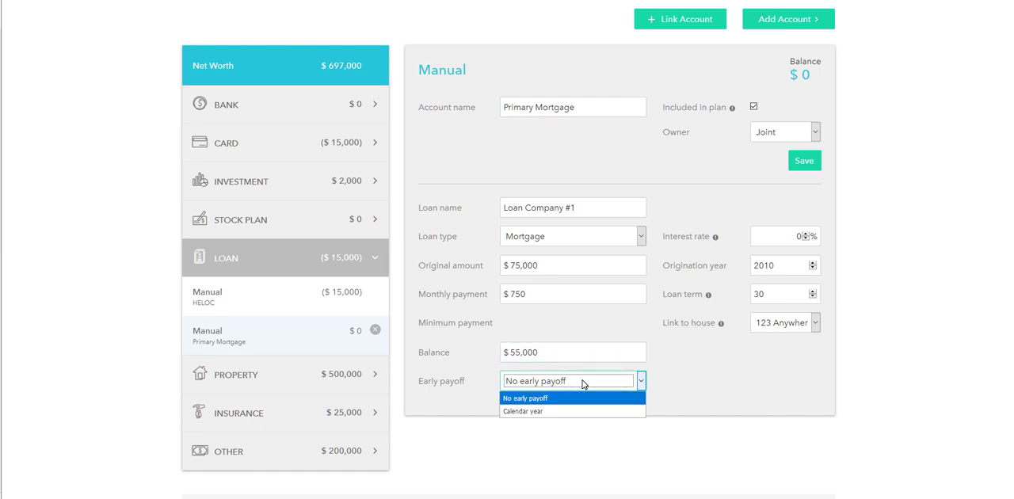
pyautogui.click(582, 383)
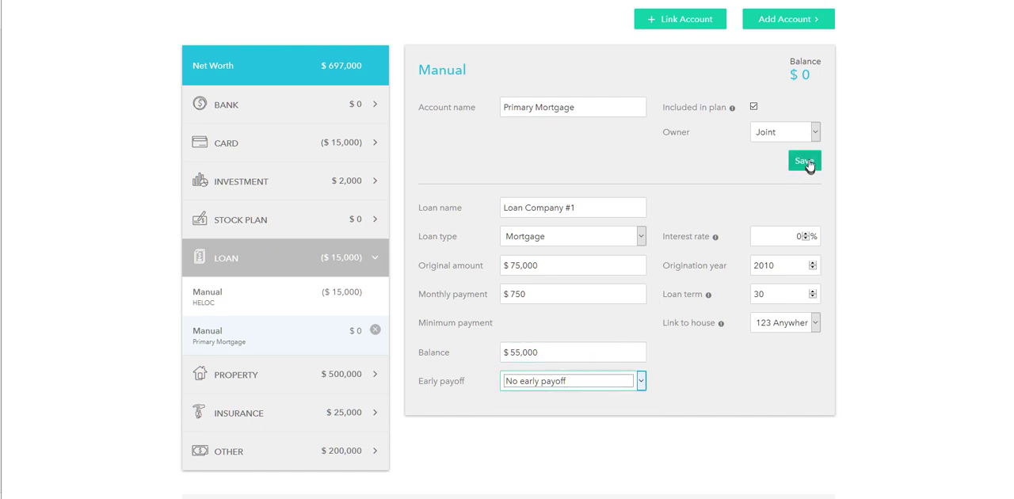
# Save the Primary Mortgage loan account with its entered details
pyautogui.click(806, 162)
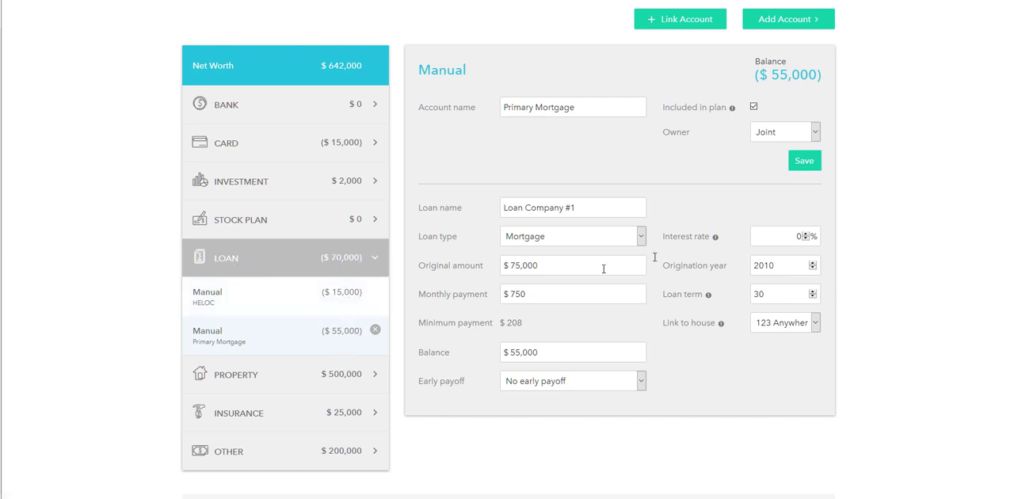
pyautogui.scroll(3, 506, 261)
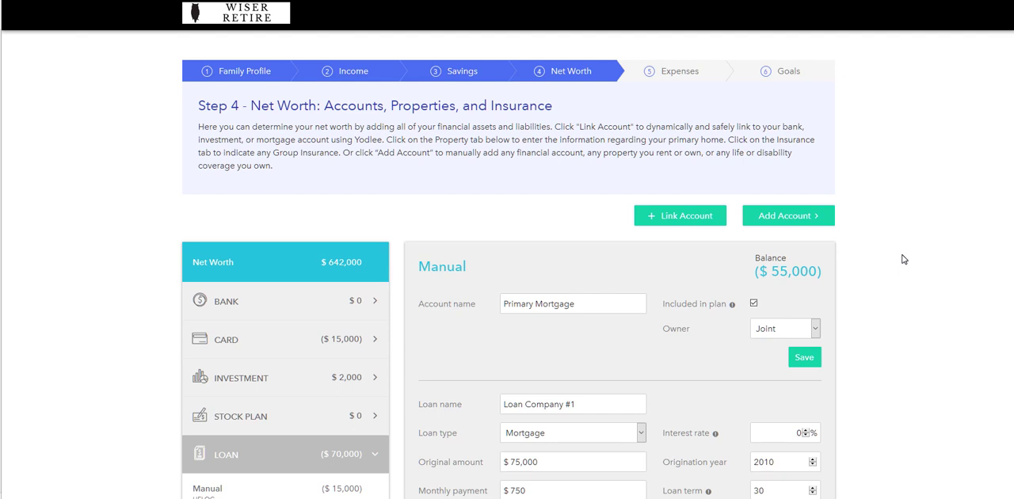
pyautogui.scroll(-3, 883, 264)
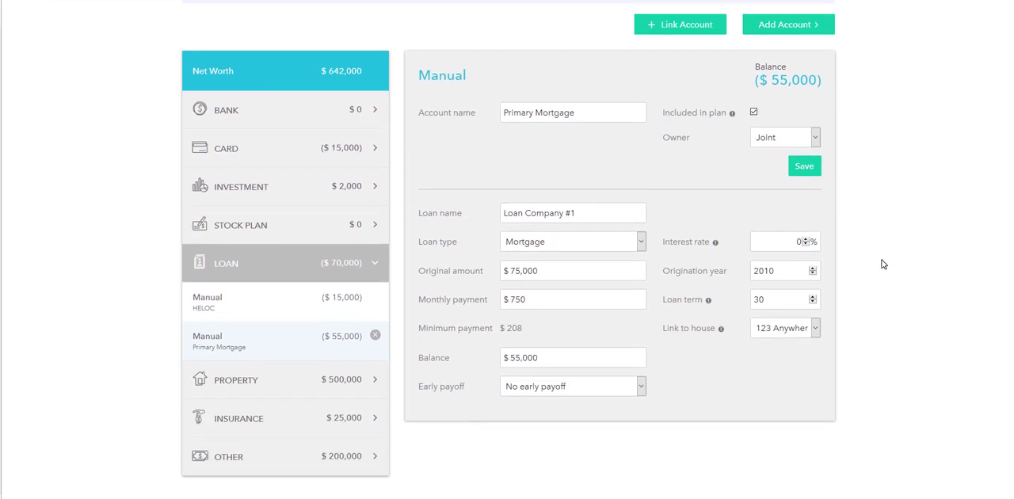
pyautogui.scroll(-1, 883, 264)
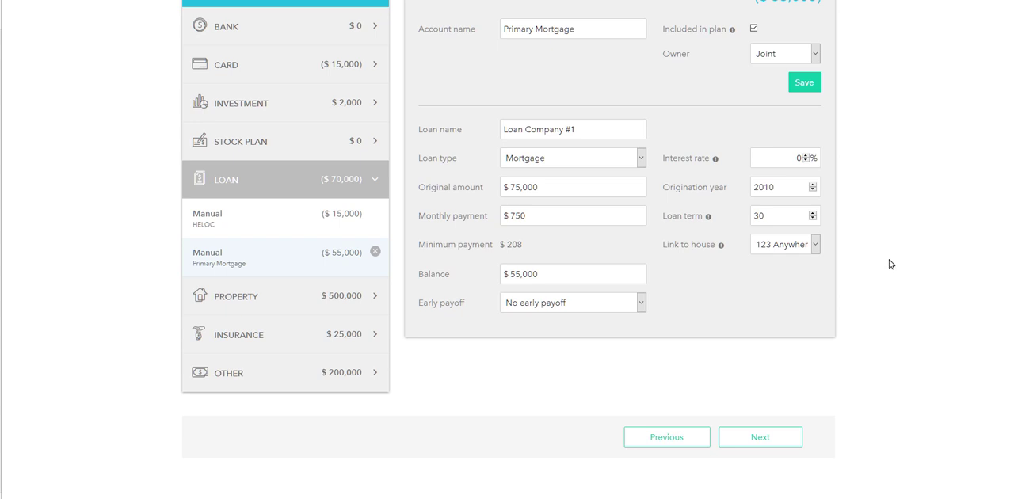
pyautogui.scroll(2, 890, 263)
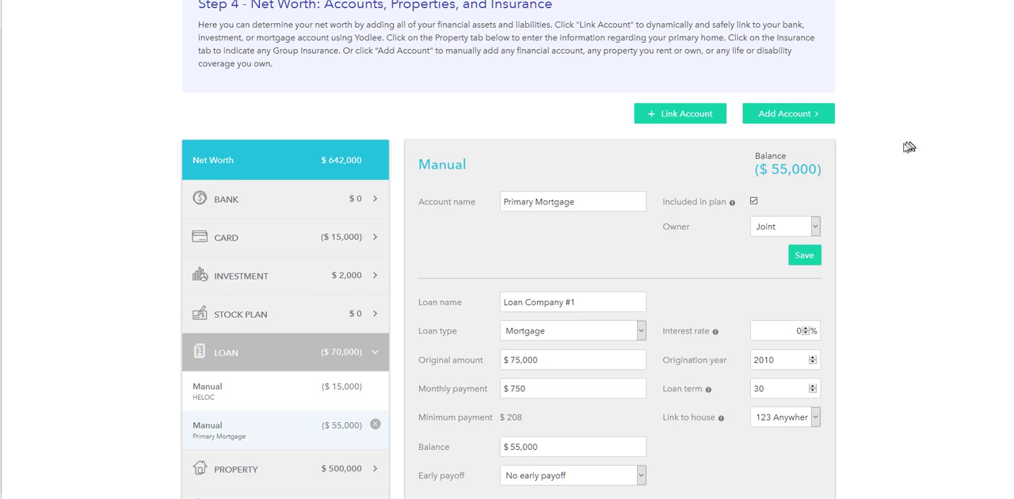
pyautogui.scroll(1, 866, 160)
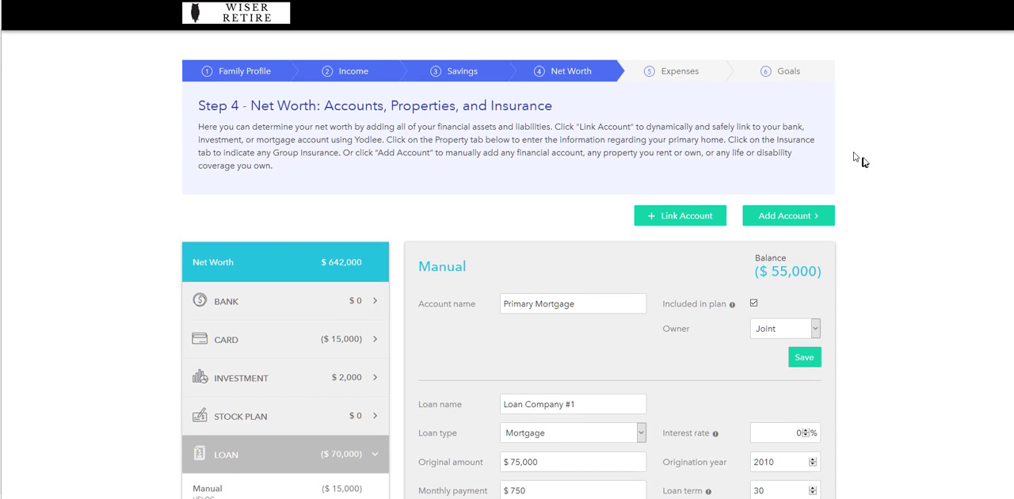